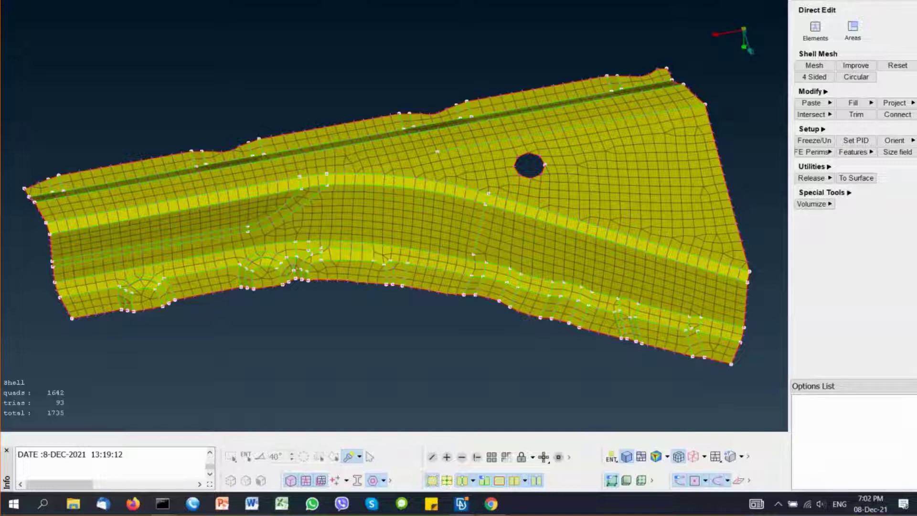
Step: Start direct element editing and slide an interior node of the side wall along the surface near the part's wide end
left_click(816, 30)
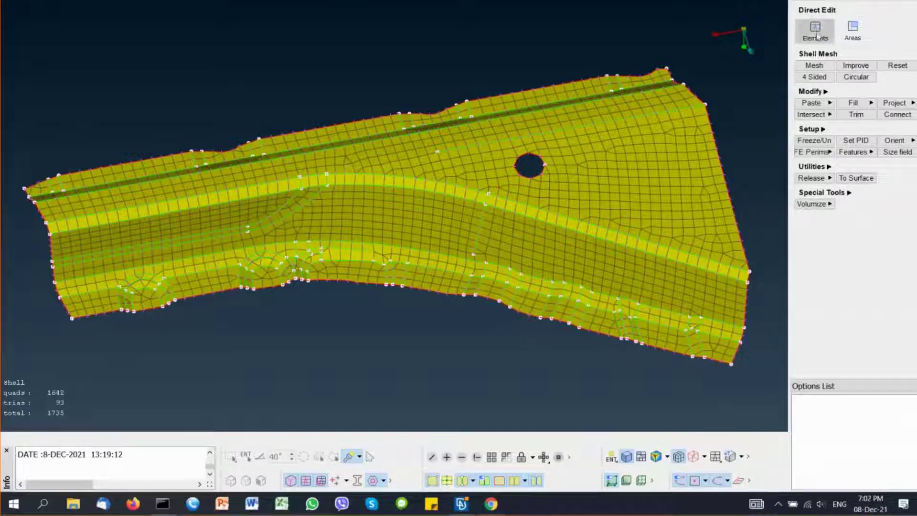
left_click(851, 41)
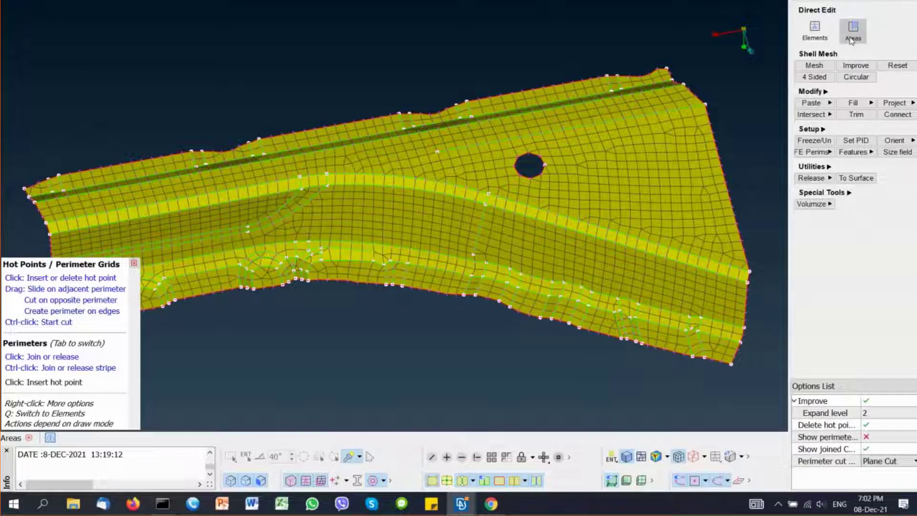
left_click(853, 38)
scroll(699, 158, "up", 3)
middle_click_drag(700, 157, 587, 1, "ctrl")
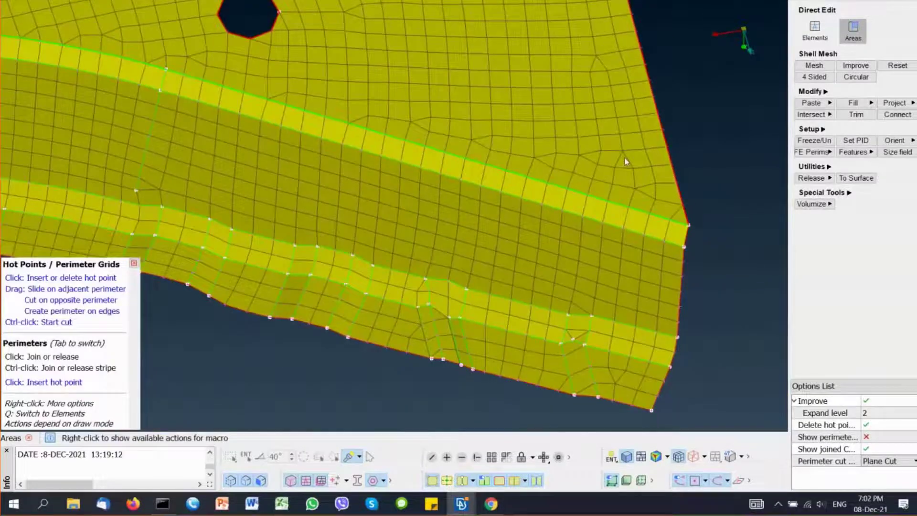
left_click_drag(624, 160, 646, 147, "ctrl")
scroll(598, 148, "up", 3)
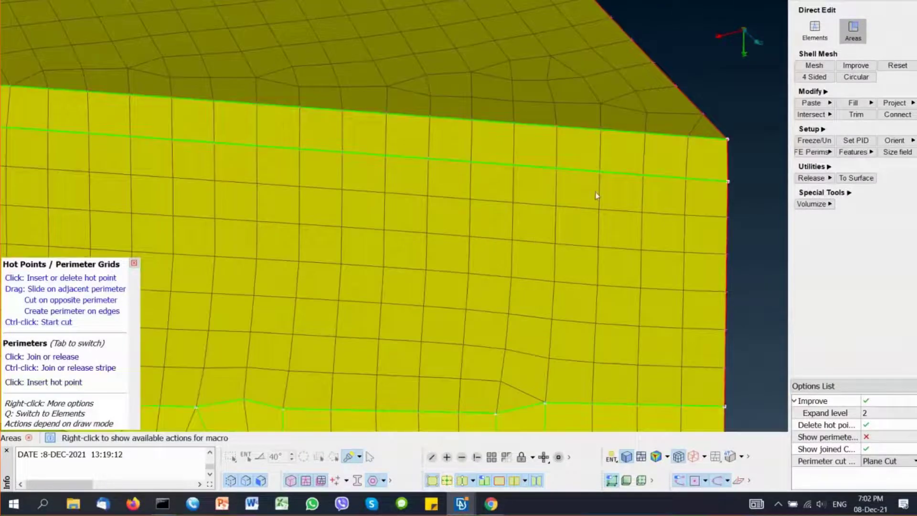
scroll(595, 154, "up", 3)
left_click(816, 31)
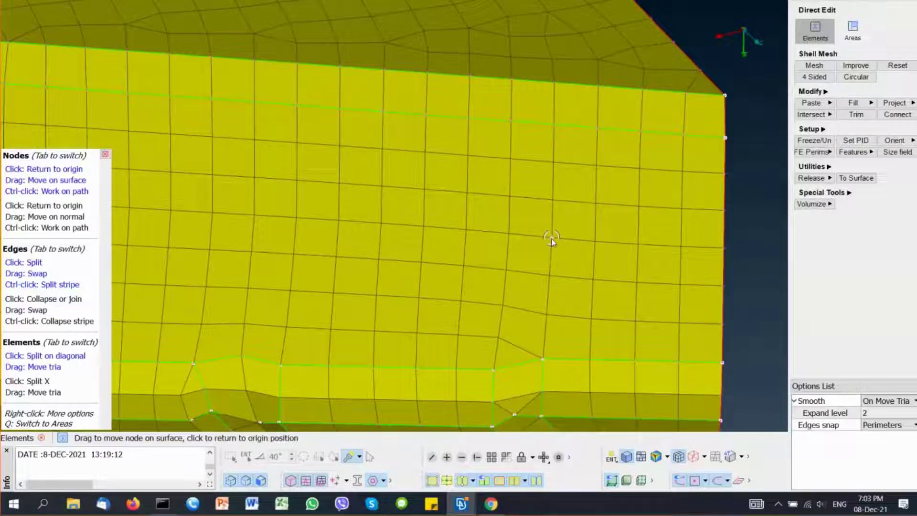
left_click_drag(551, 239, 565, 231)
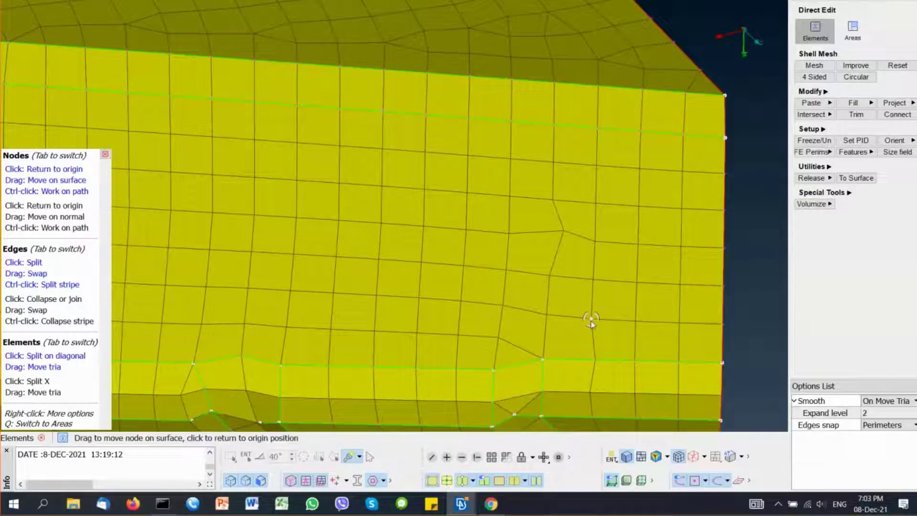
Step: Move a node low on the side wall along its normal, and return it to its origin position
key("Tab")
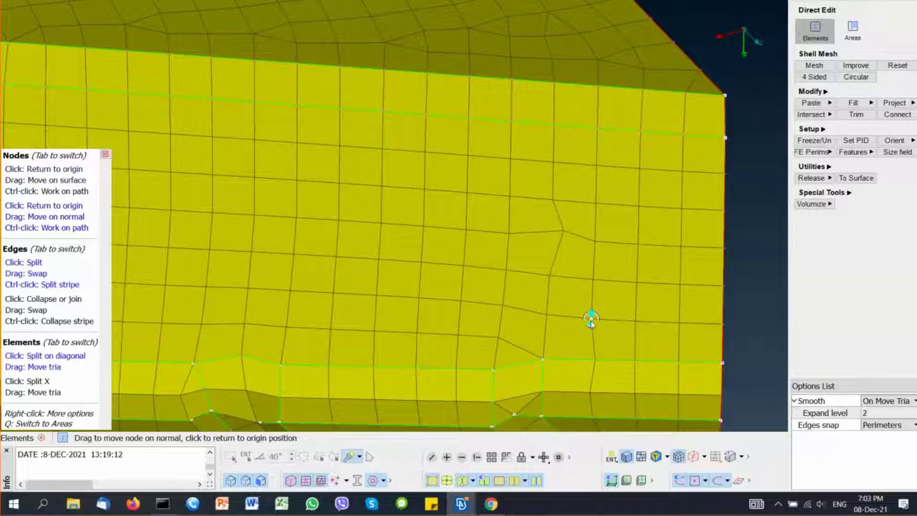
left_click_drag(590, 321, 601, 336, "ctrl")
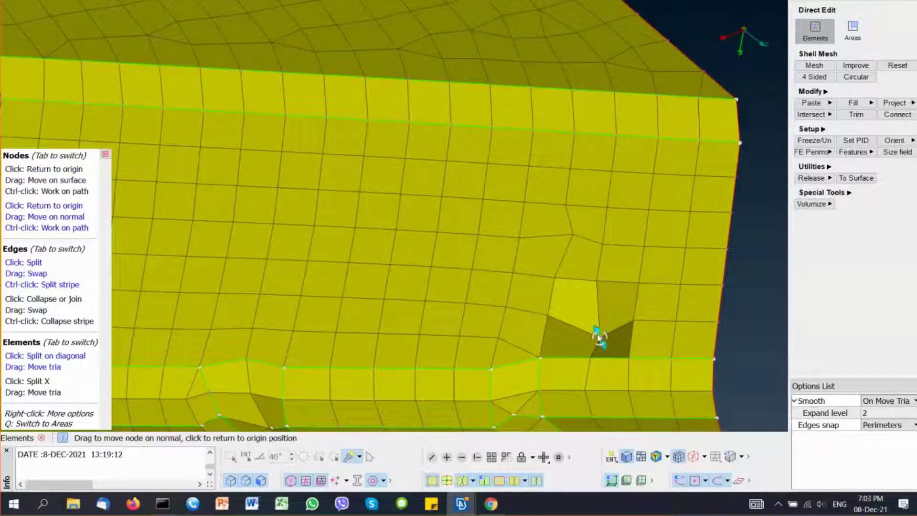
key("Tab")
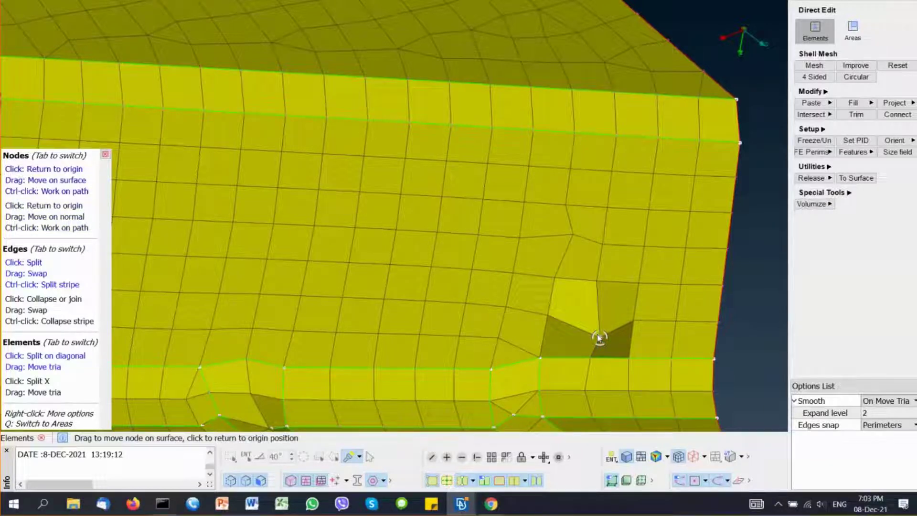
left_click(599, 337)
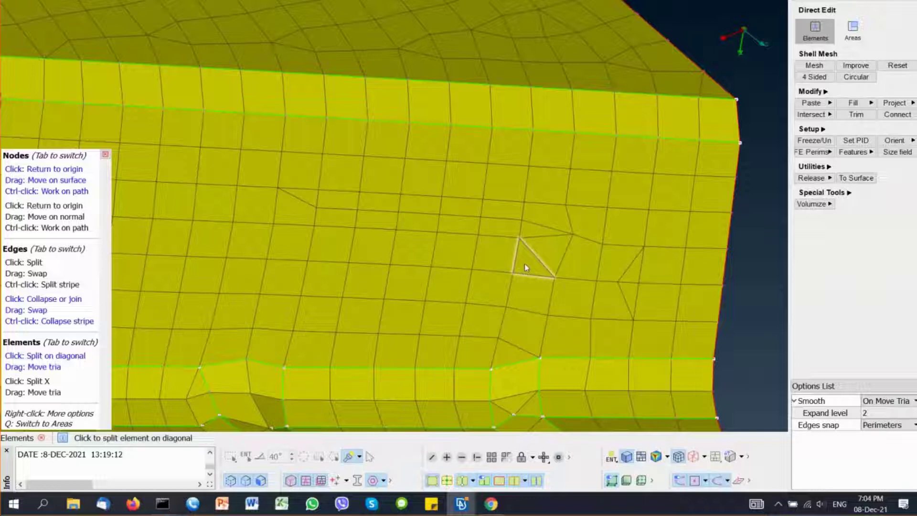
Step: Move the tria element diagonally through the side-wall mesh, and switch direct editing from elements to areas
left_click_drag(488, 266, 457, 284)
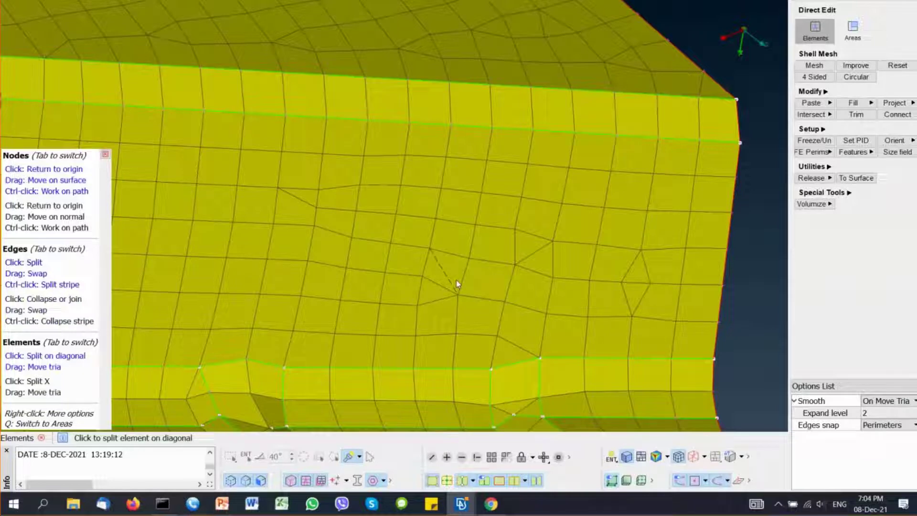
middle_click_drag(460, 279, 456, 222, "ctrl")
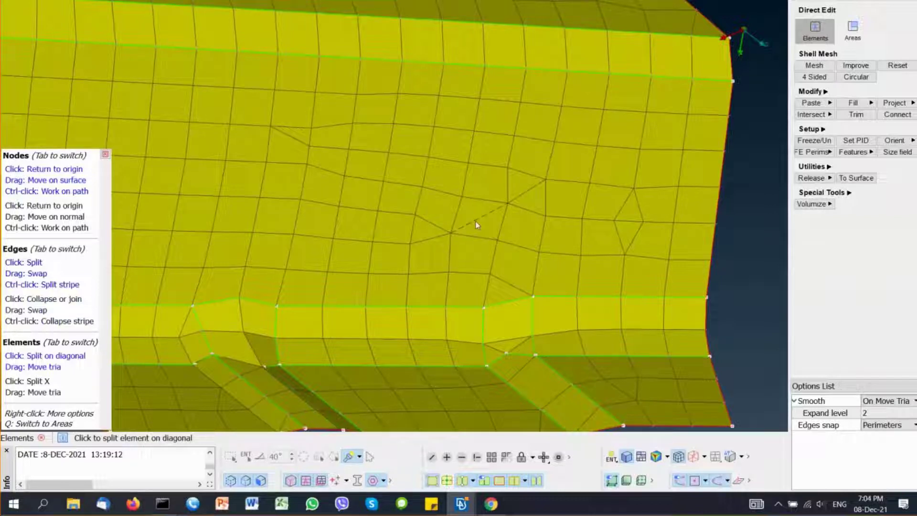
right_click(474, 221)
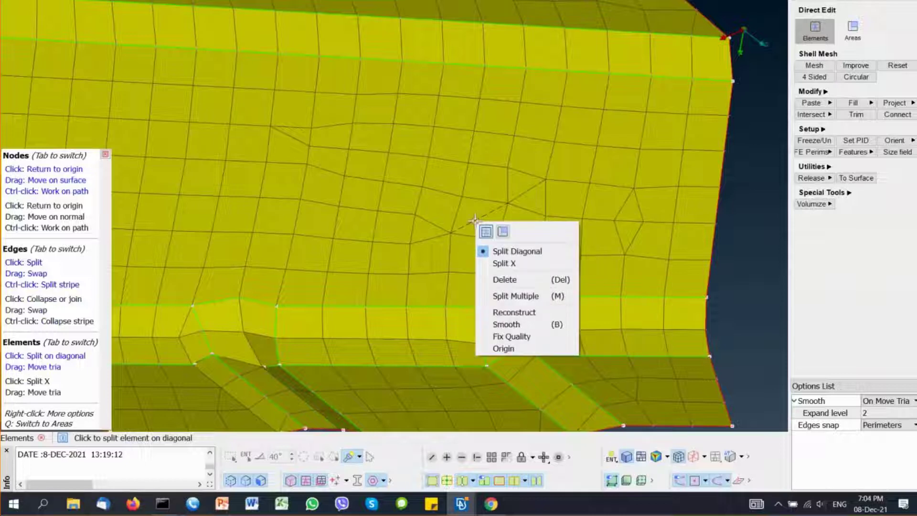
left_click(503, 232)
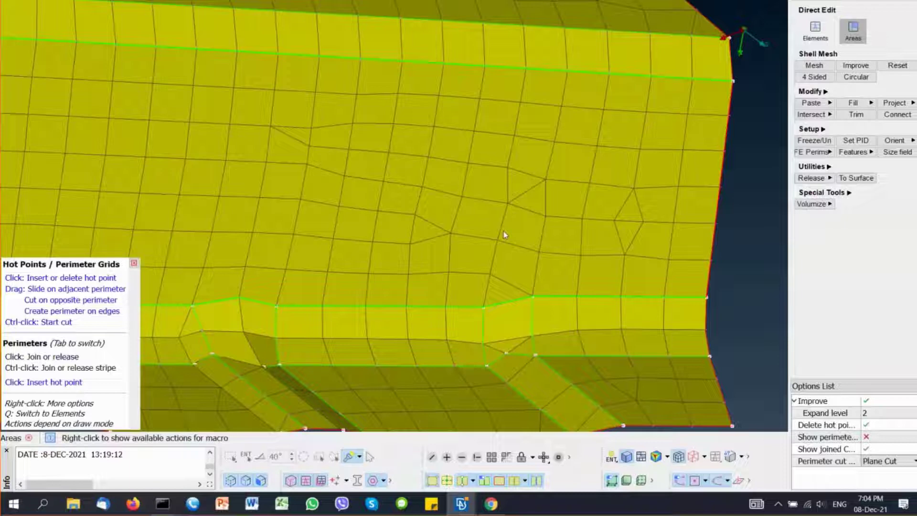
key("q")
key("q")
Step: Delete the hot point in the middle of the short perimeter where the flange rib meets the fillet
middle_click_drag(548, 313, 495, 202, "ctrl")
scroll(494, 213, "up", 3)
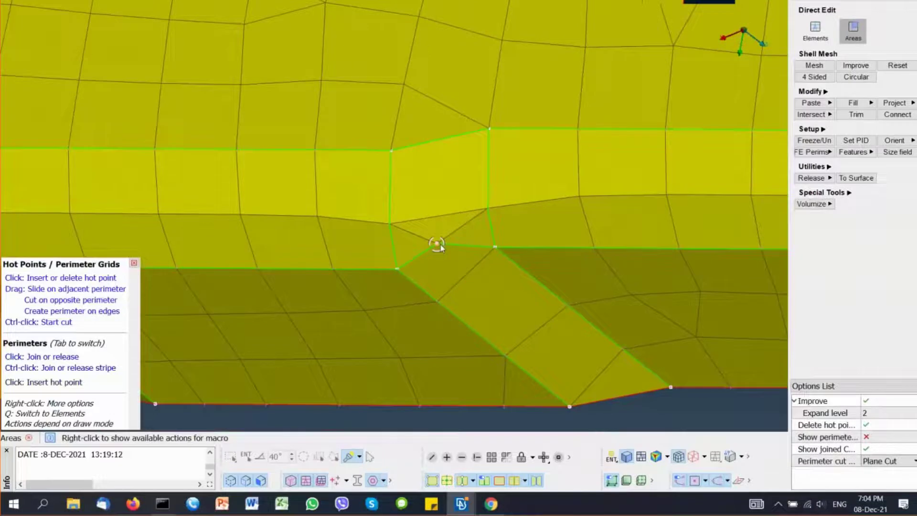
left_click_drag(440, 245, 443, 246, "ctrl")
left_click(435, 243)
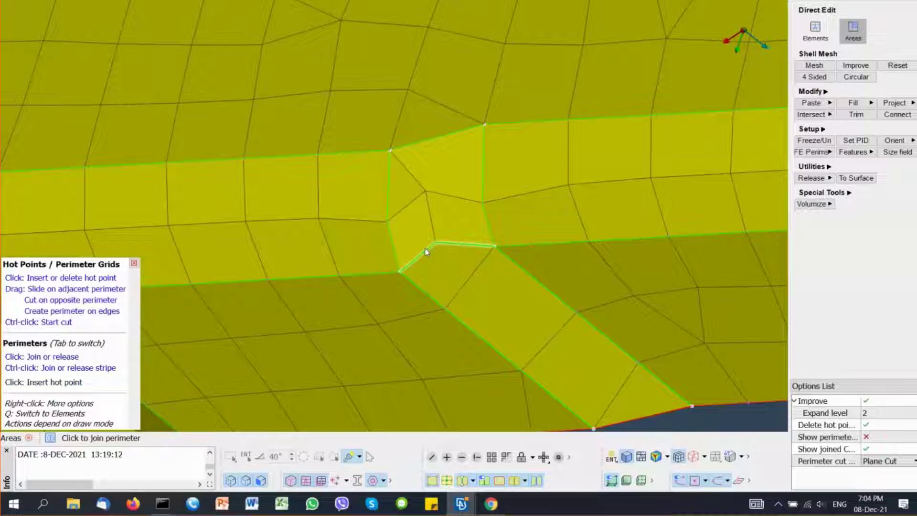
Step: Decrease and restore the node number of the short perimeter at the rib's upper end, and try joining the rib's long side perimeter
right_click(426, 248)
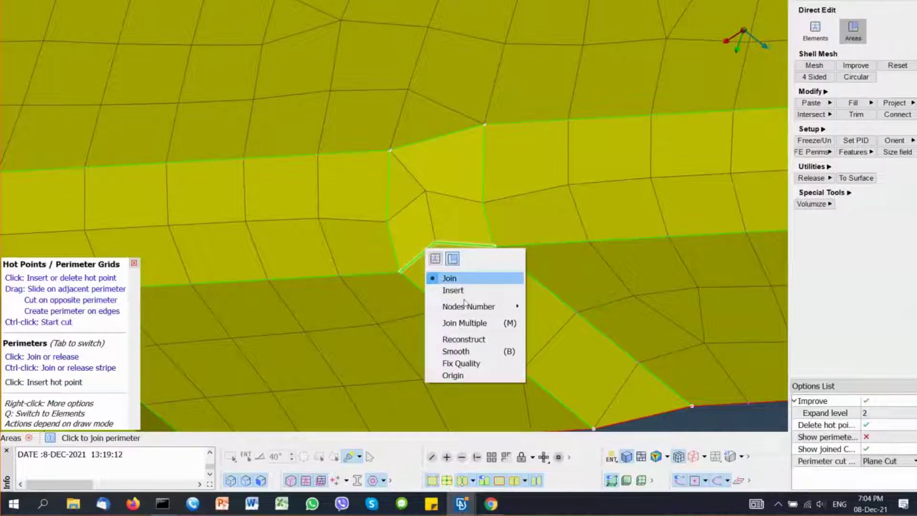
mouse_move(466, 307)
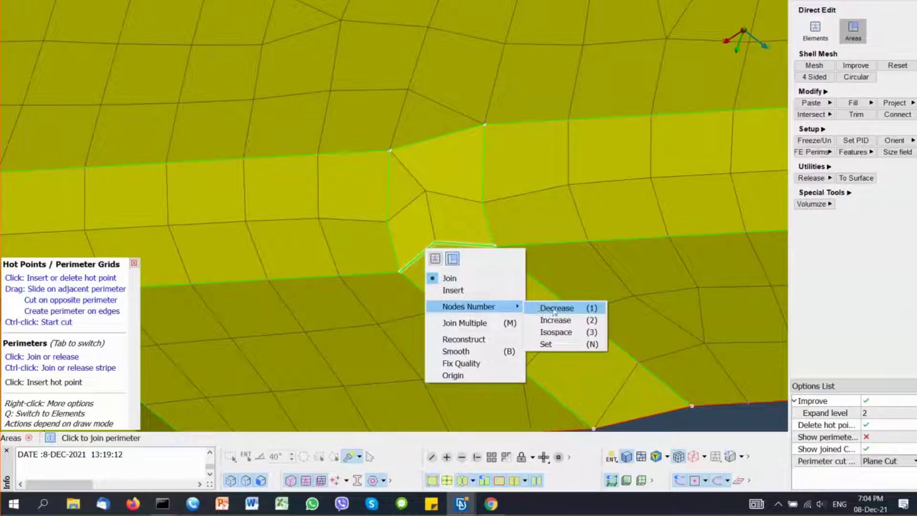
left_click(554, 308)
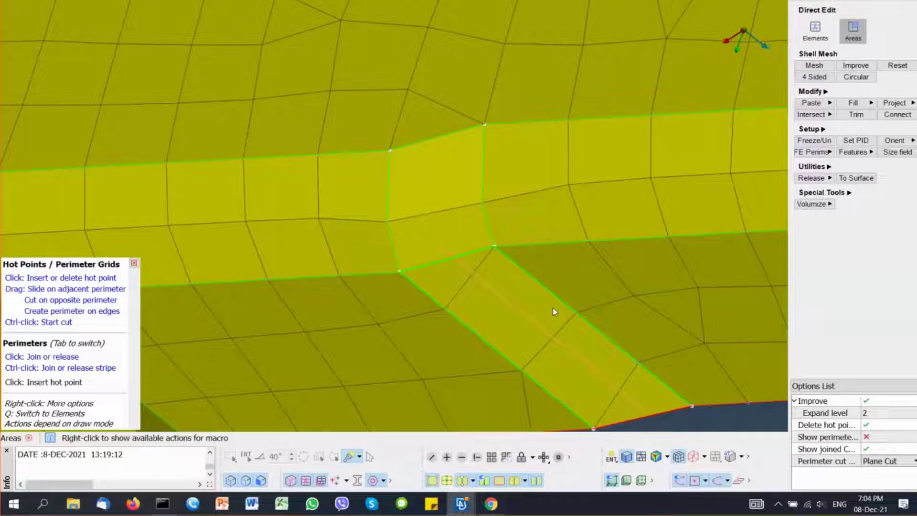
left_click(449, 263)
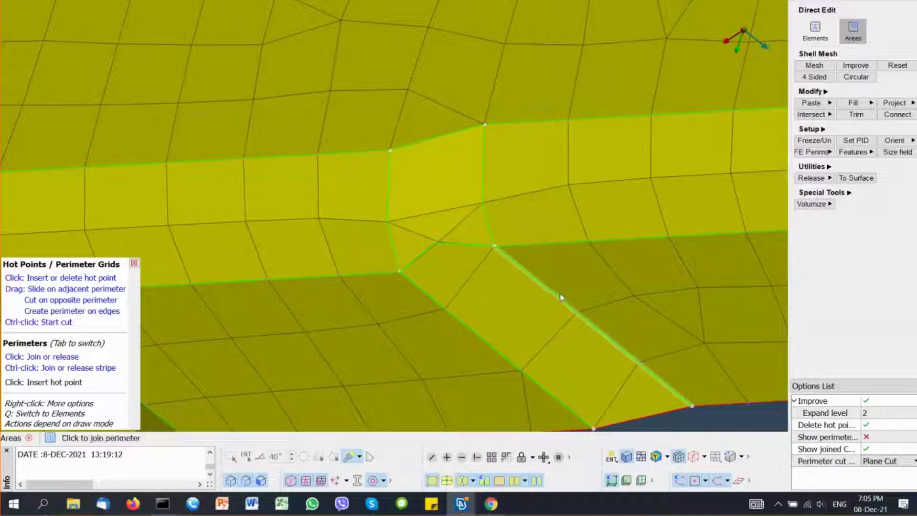
left_click(560, 297)
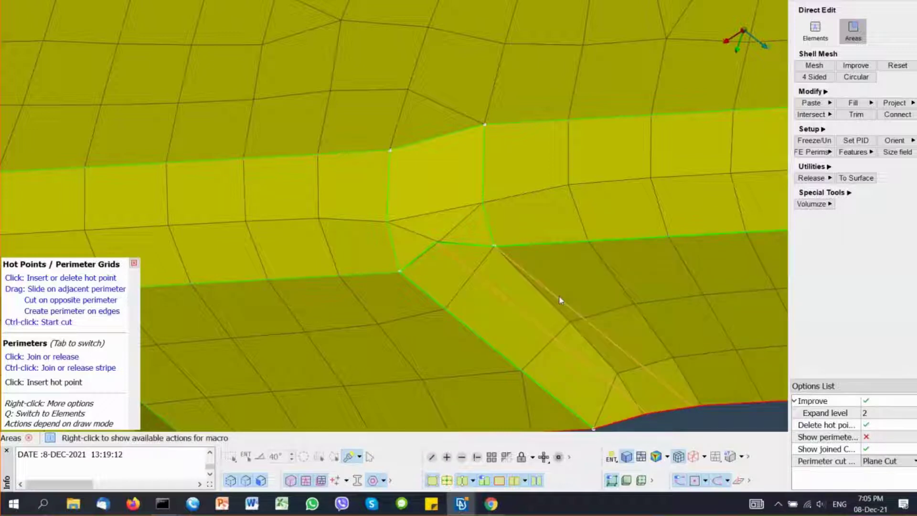
Step: Remesh the flange area beyond the rib with 4 Sided Mesh, using four edges along its upper and lower sides
middle_click_drag(555, 307, 450, 262, "ctrl")
middle_click_drag(596, 279, 515, 258)
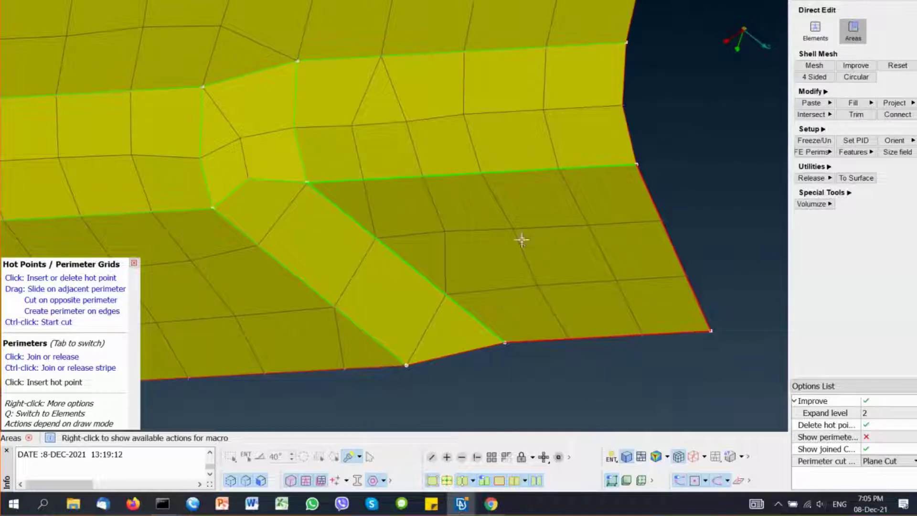
right_click(523, 240)
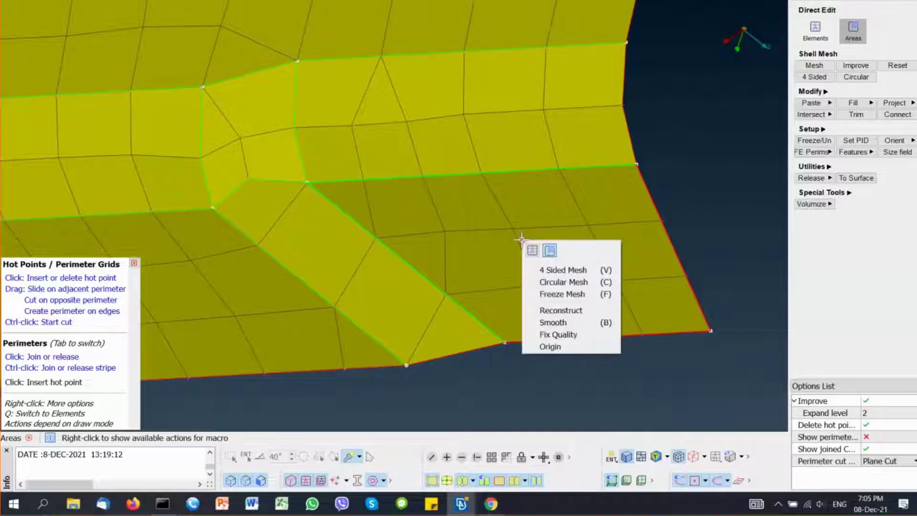
left_click(566, 272)
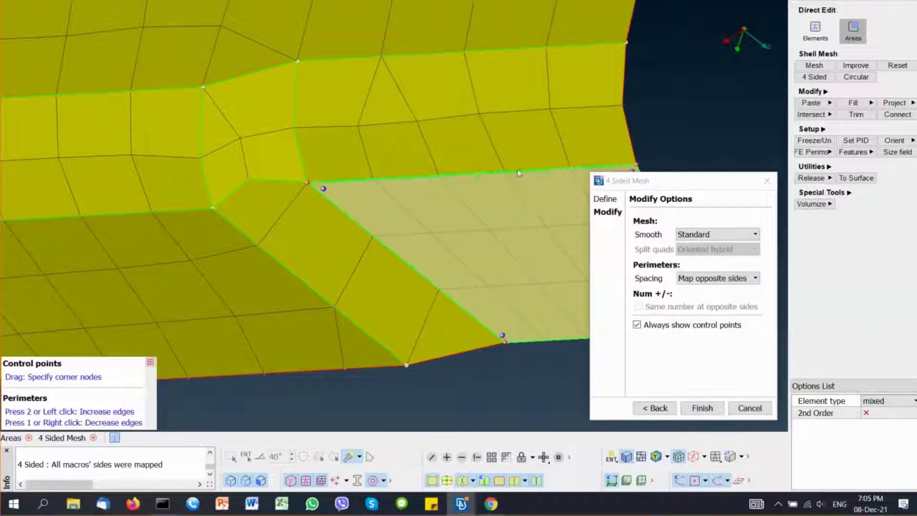
left_click(517, 171)
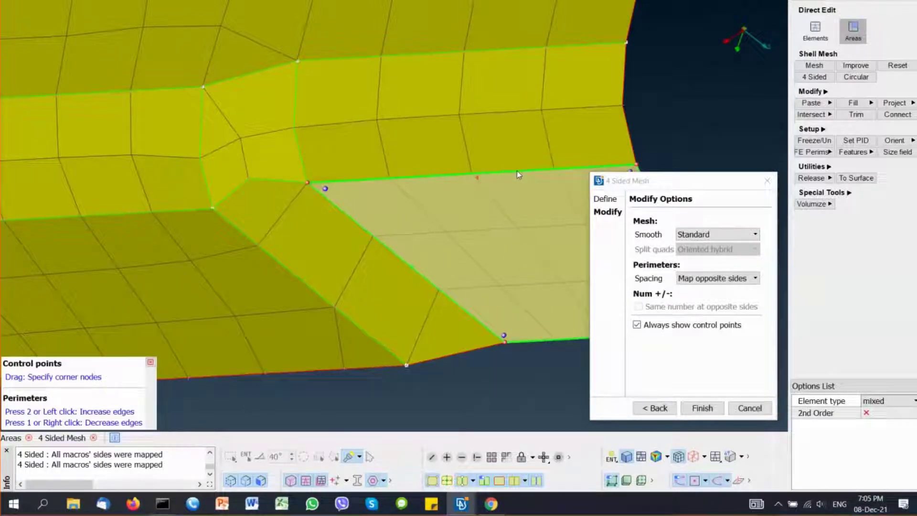
left_click(768, 182)
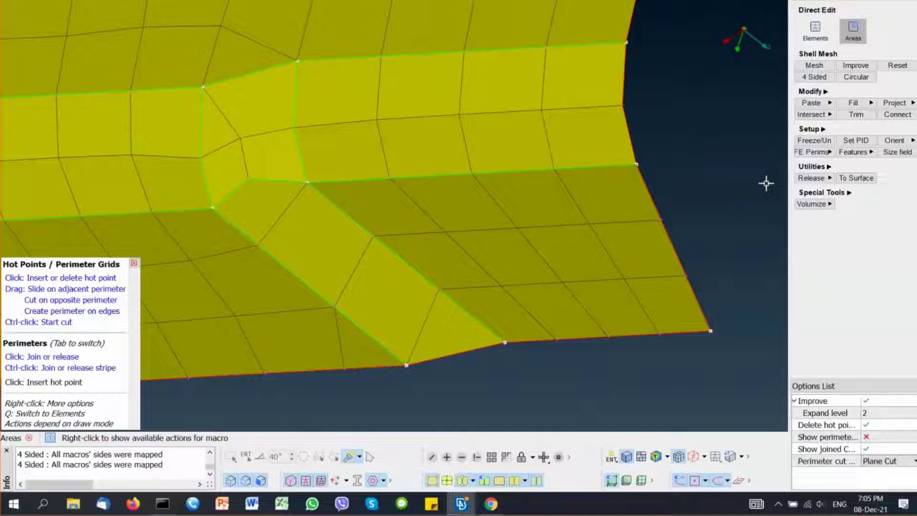
Step: Hide the help overlay and smooth the irregular side-wall mesh using the Mesh Brush with diameter 3
left_click(50, 438)
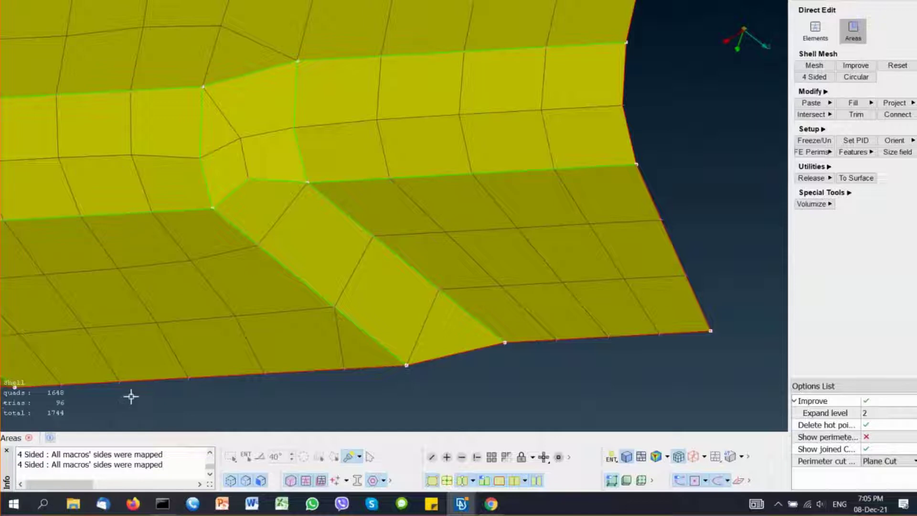
scroll(375, 314, "down", 3)
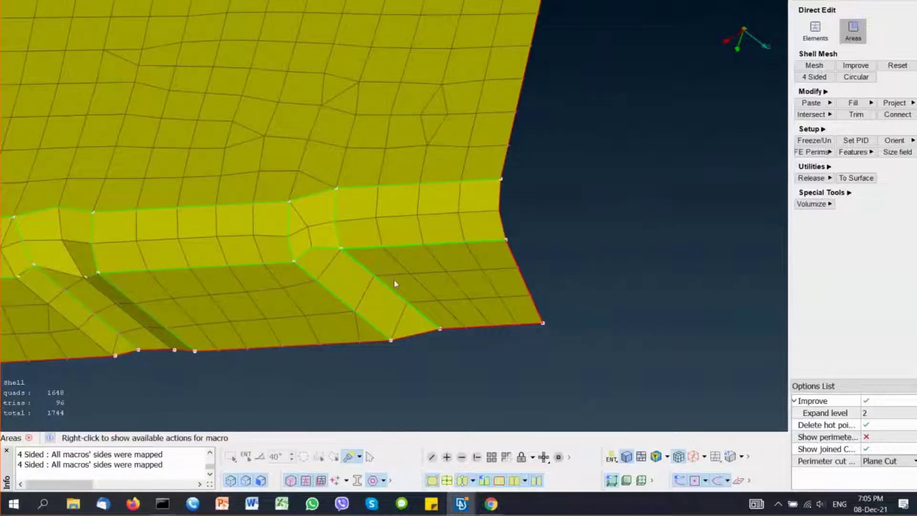
middle_click_drag(394, 284, 410, 394)
middle_click_drag(374, 343, 423, 326)
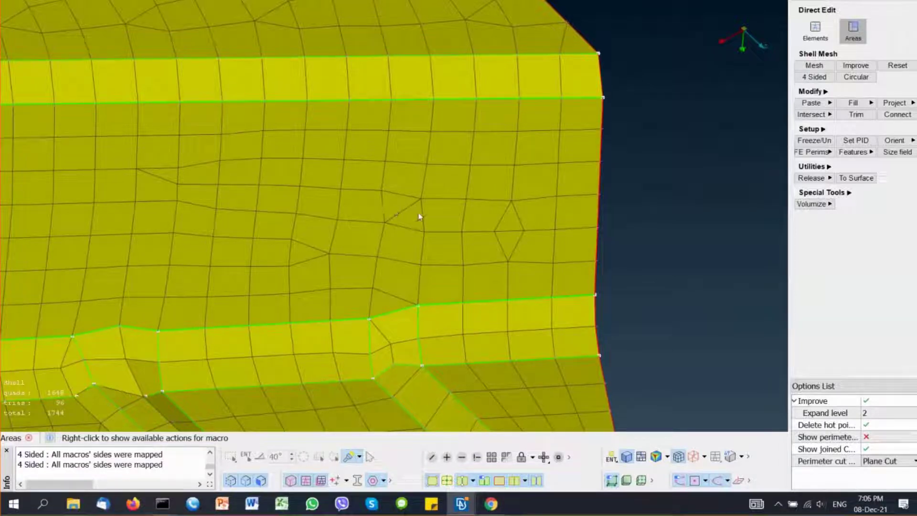
key("b")
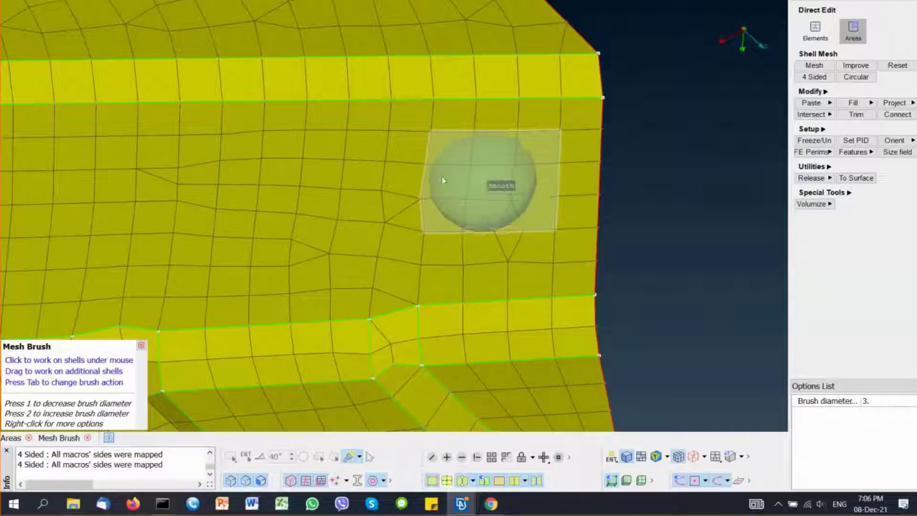
mouse_move(211, 176)
left_mouse_down()
mouse_move(426, 177)
mouse_move(365, 153)
mouse_move(590, 174)
mouse_move(308, 260)
mouse_move(184, 244)
mouse_move(304, 234)
left_mouse_up()
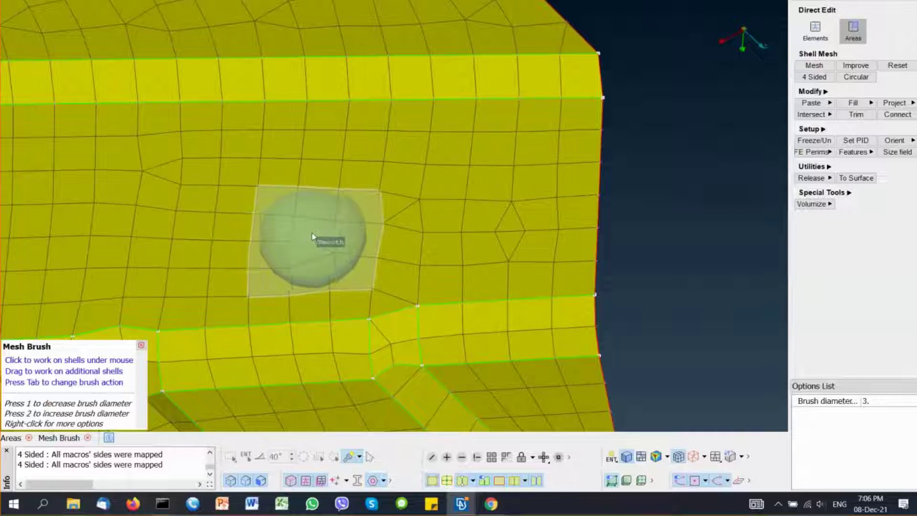
Step: Reconstruct the side-wall mesh around the remaining trias with the Mesh Brush, and leave the brush
key("Tab")
key("Tab")
mouse_move(196, 159)
left_mouse_down()
mouse_move(455, 231)
mouse_move(416, 258)
left_mouse_up()
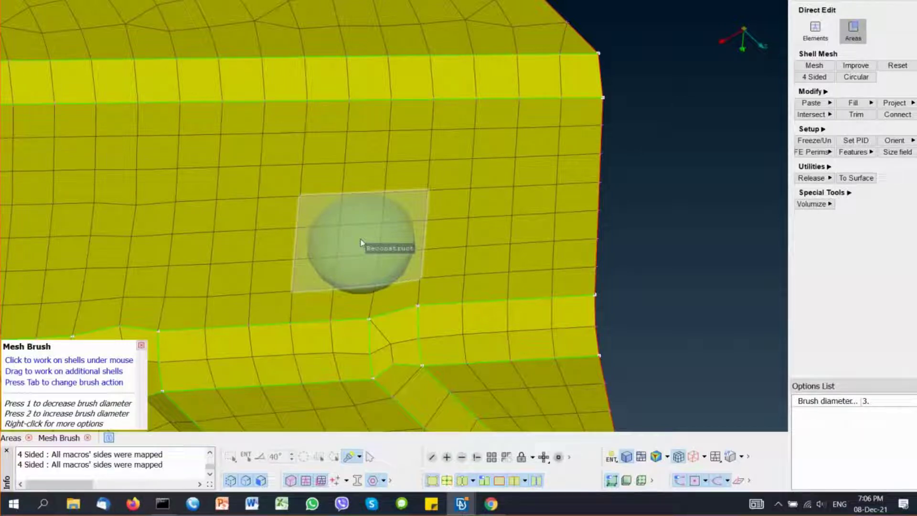
key("2")
key("Escape")
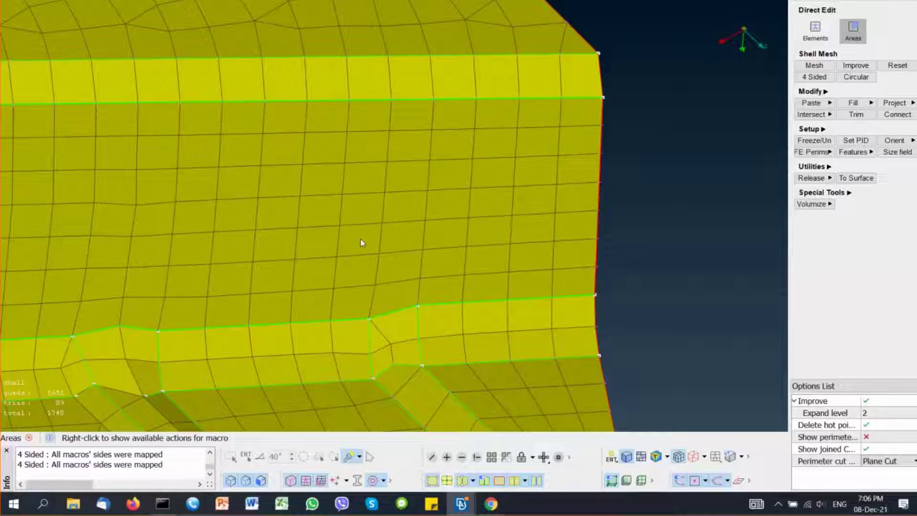
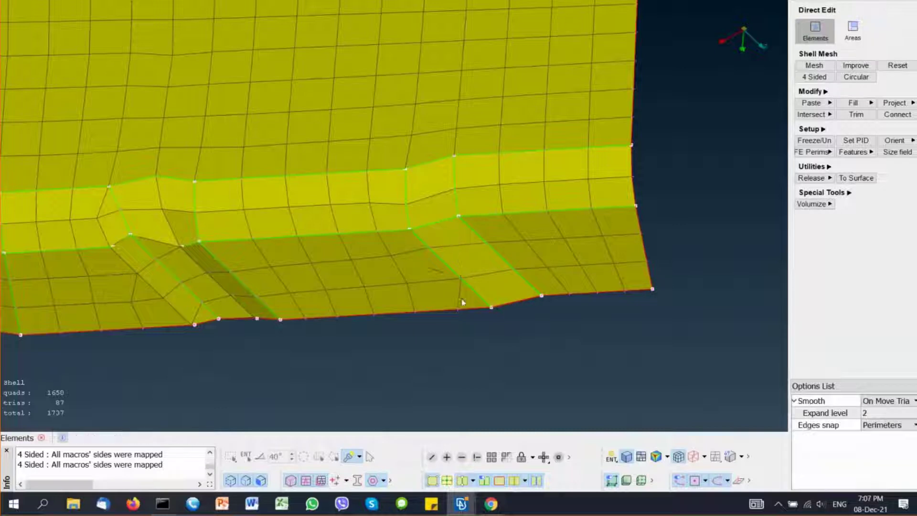
Step: Move the tria beside the rib inward through the lower flange mesh between the two ribs
left_click(390, 279)
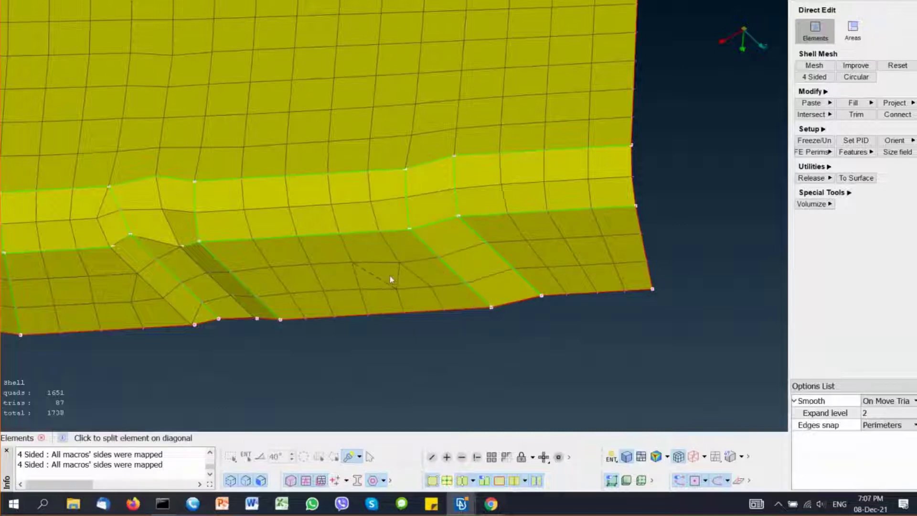
Step: Move the tria on the slanted rib out into the adjoining flange mesh, and shift the node at the rib's upper end
middle_click_drag(301, 289, 512, 280, "ctrl")
left_click_drag(404, 311, 371, 233, "ctrl")
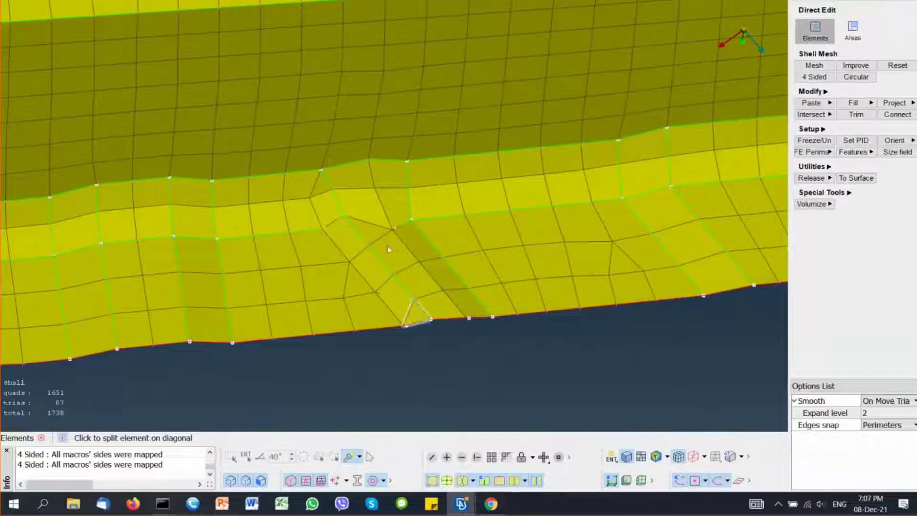
mouse_move(388, 246)
left_mouse_down()
mouse_move(375, 238)
mouse_move(376, 251)
left_mouse_up()
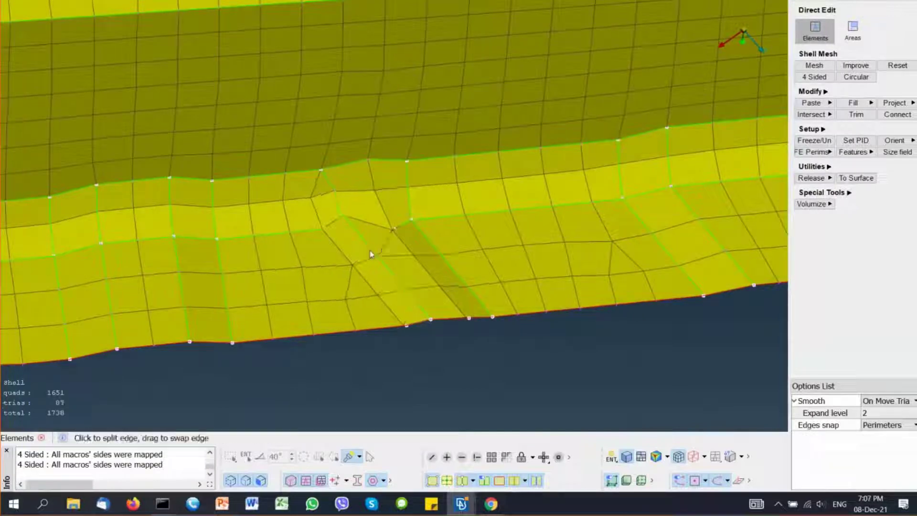
left_click(333, 285)
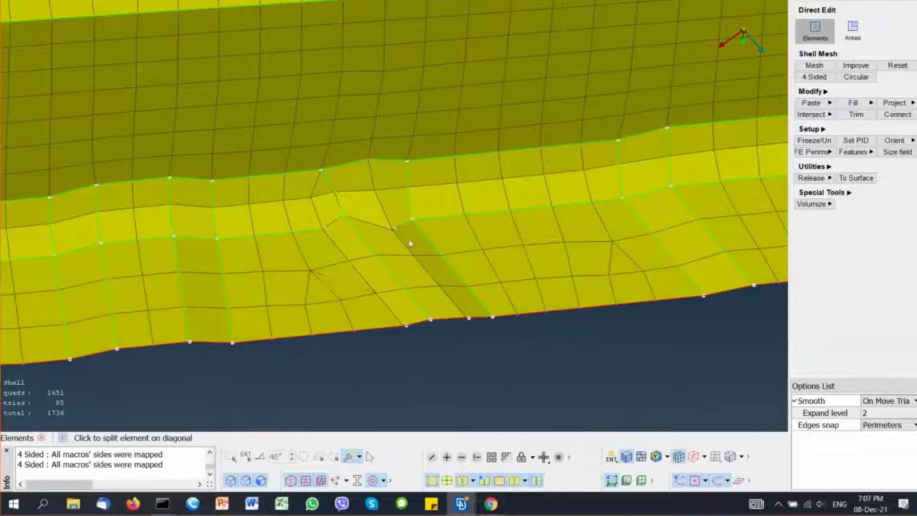
left_click_drag(393, 230, 386, 217)
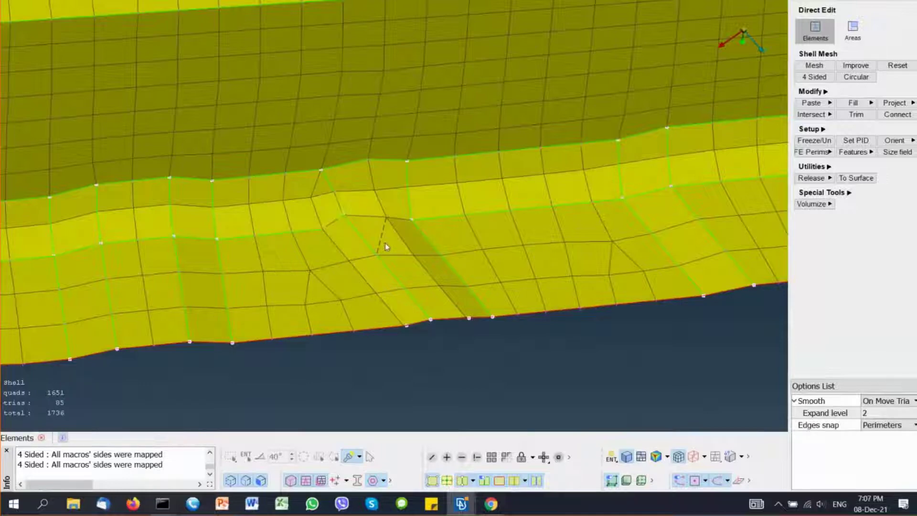
Step: Join the transverse perimeter crossing the side wall, and move the tria at its lower end inward into the wall mesh
scroll(385, 242, "down", 3)
middle_click_drag(218, 259, 460, 268, "ctrl")
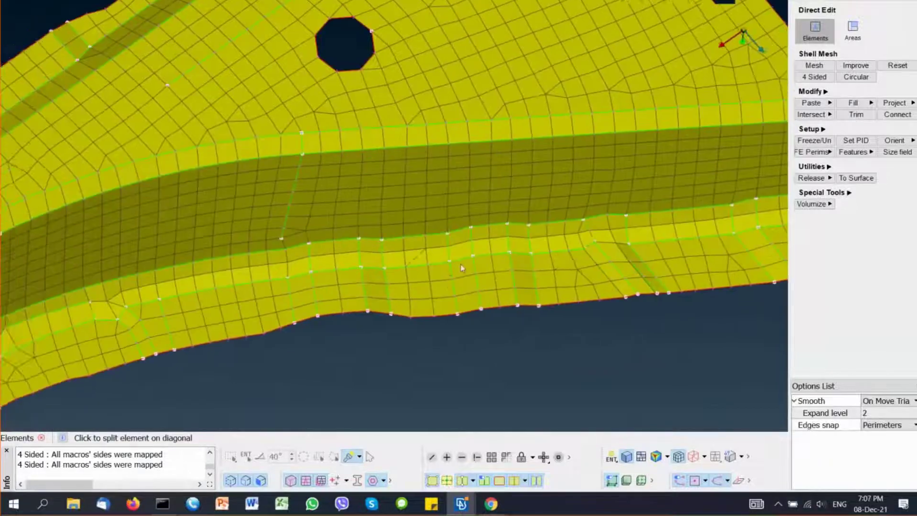
scroll(210, 208, "up", 3)
left_click_drag(393, 233, 377, 258, "ctrl")
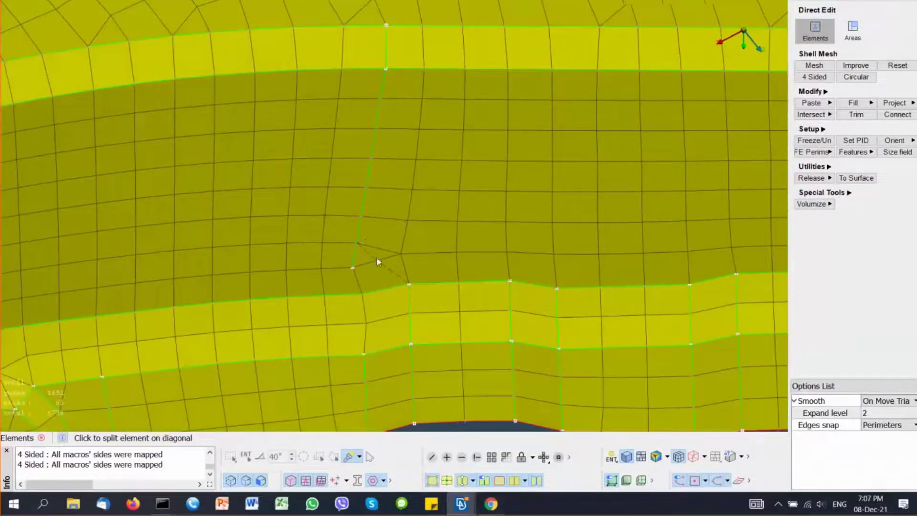
key("Tab")
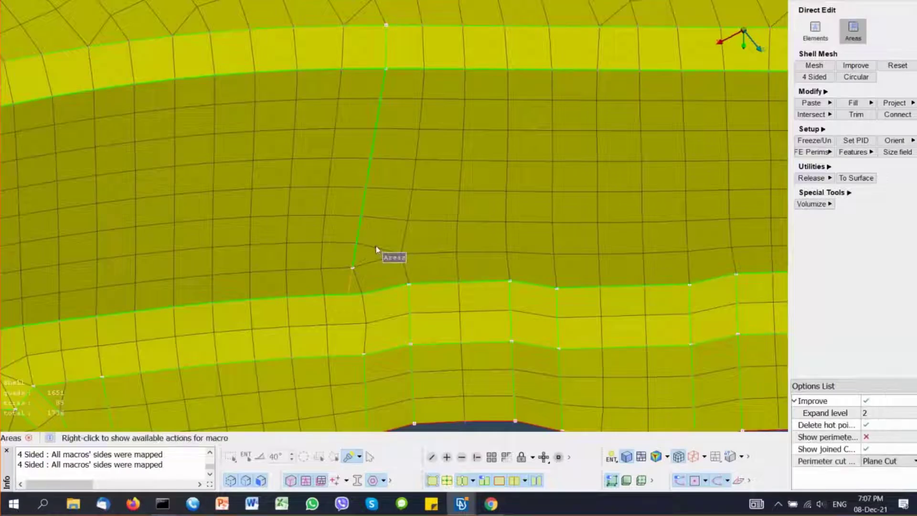
left_click(362, 217)
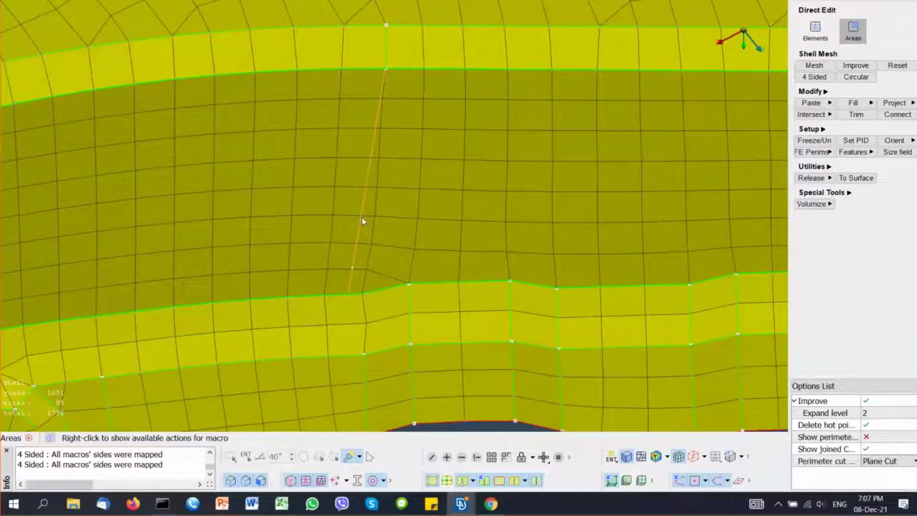
key("e")
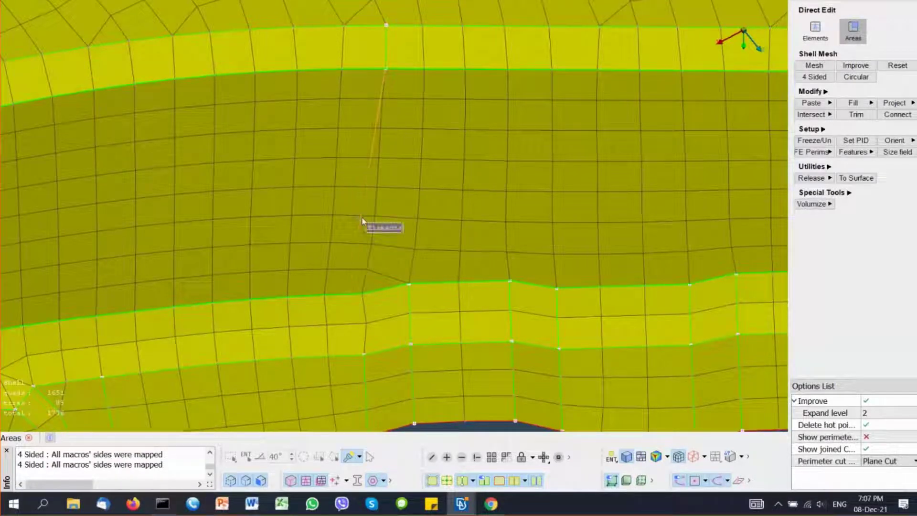
left_click_drag(376, 277, 474, 203)
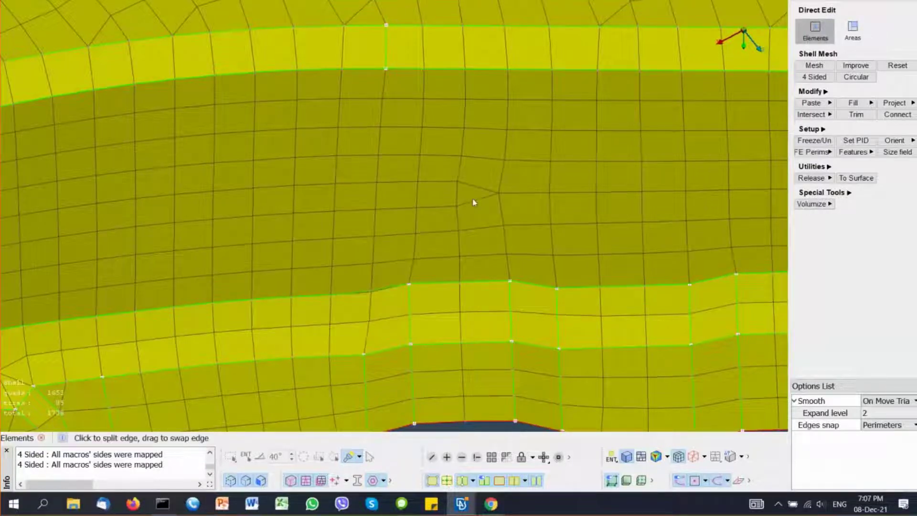
Step: Join the two short perimeter segments across the end of the long flange step beside the rounded emboss
scroll(472, 199, "down", 3)
middle_click_drag(237, 316, 449, 267, "ctrl")
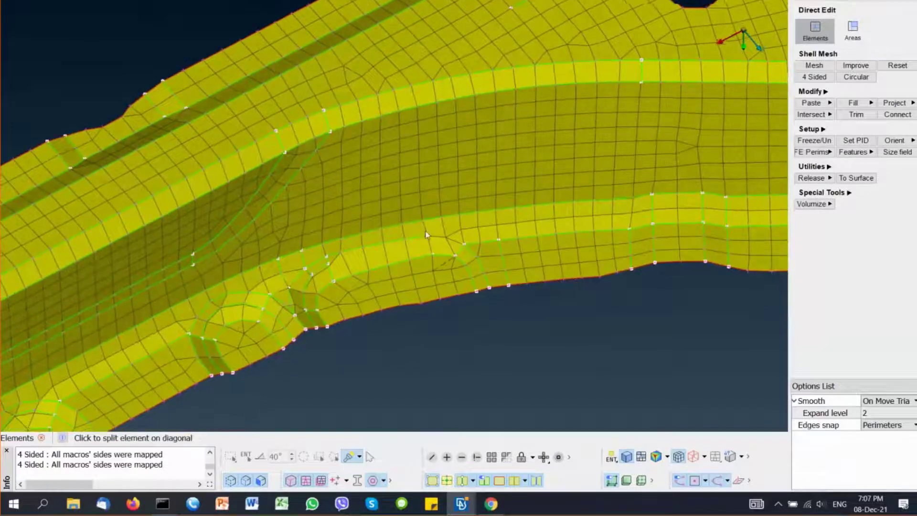
left_click_drag(426, 231, 432, 254, "ctrl")
scroll(347, 267, "up", 3)
middle_click_drag(348, 268, 410, 256, "ctrl")
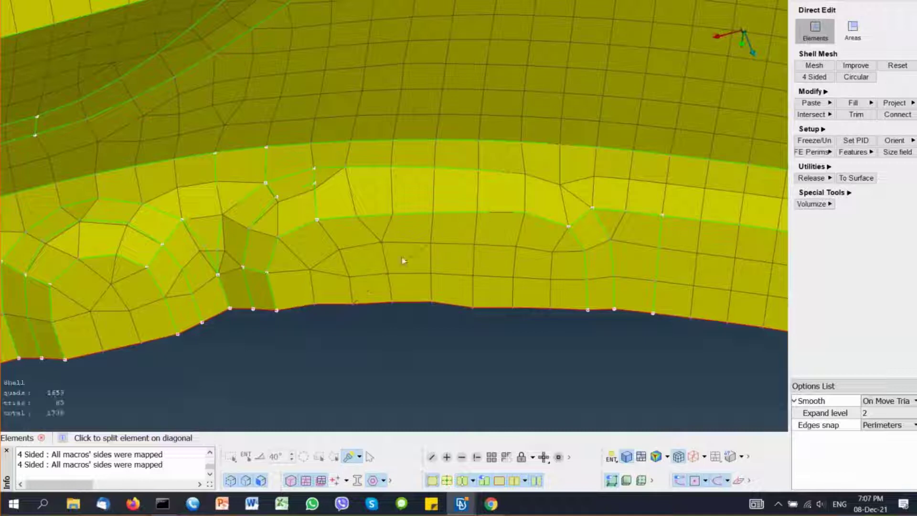
key("Tab")
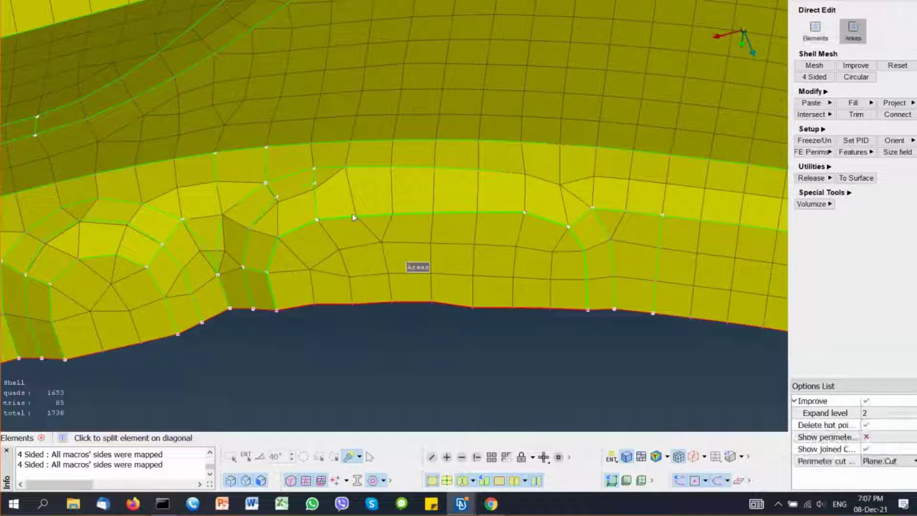
left_click(314, 200)
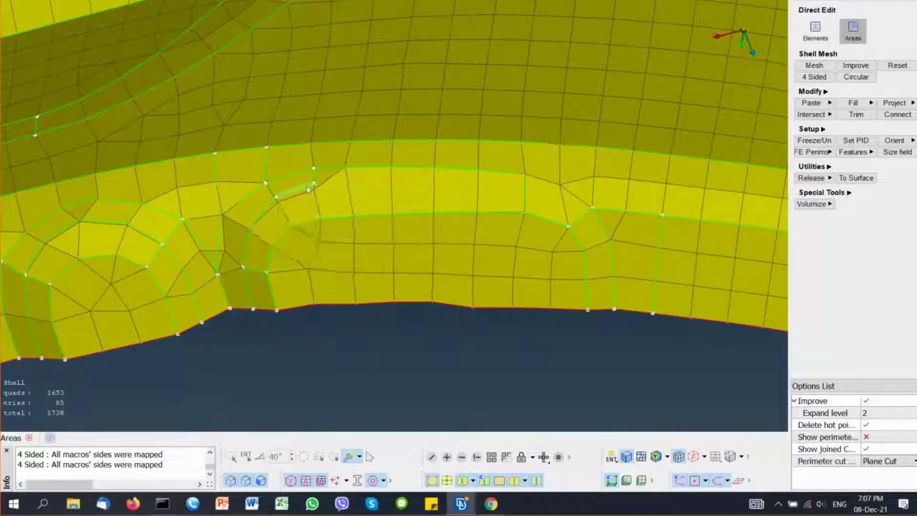
left_click(314, 182)
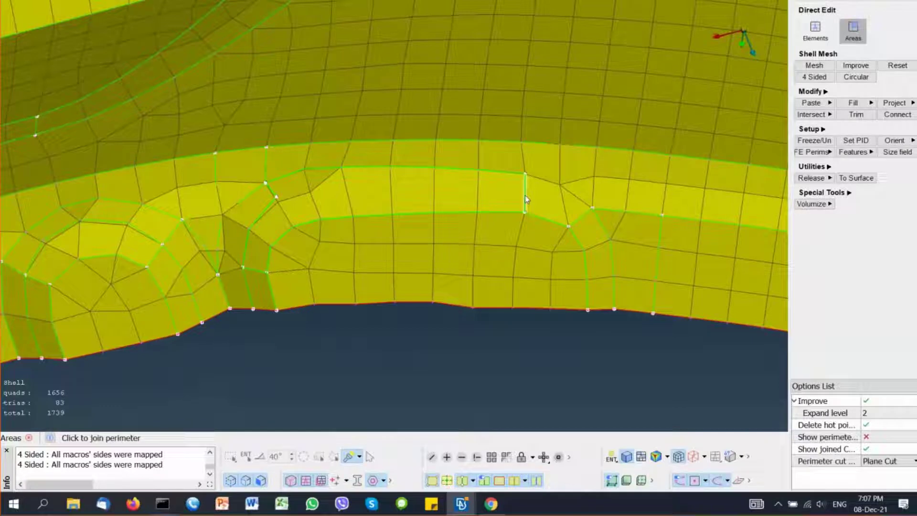
Step: Join the remaining inner perimeters around the flange step and its rib with Join Multiple, using Mesh set to Reconstruct
right_click(524, 194)
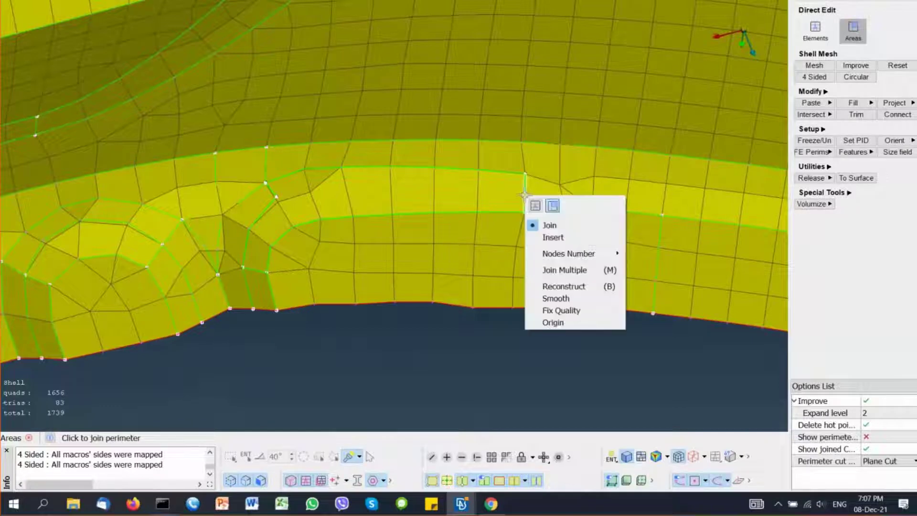
left_click(561, 269)
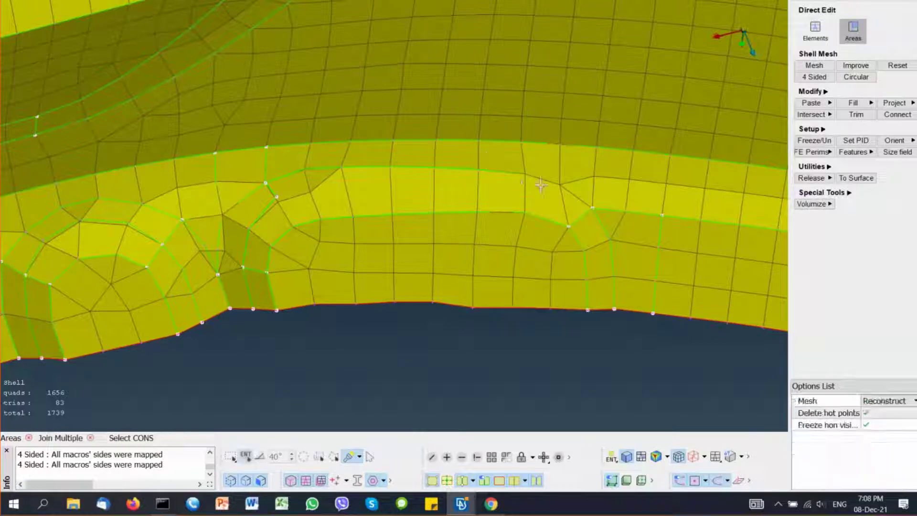
left_click(540, 180)
left_click(262, 213)
left_click(271, 190)
left_click(247, 281)
left_click(254, 273)
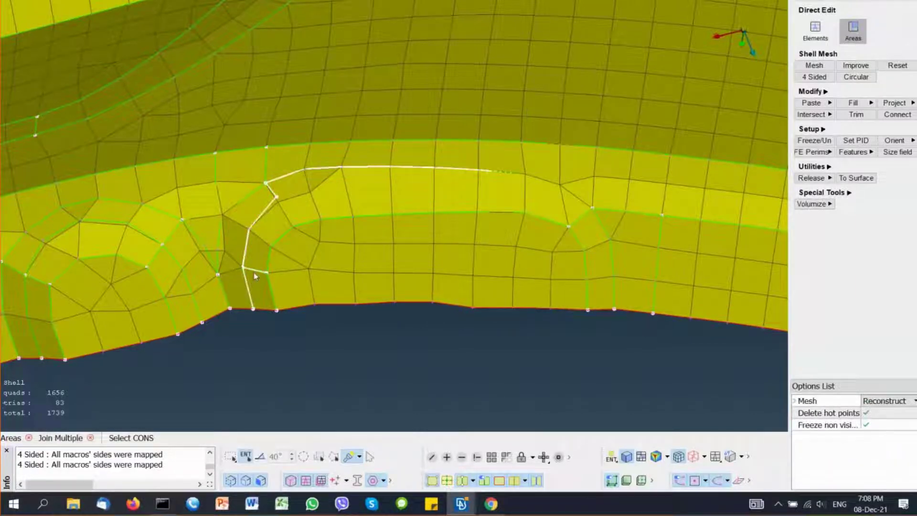
left_click(641, 457)
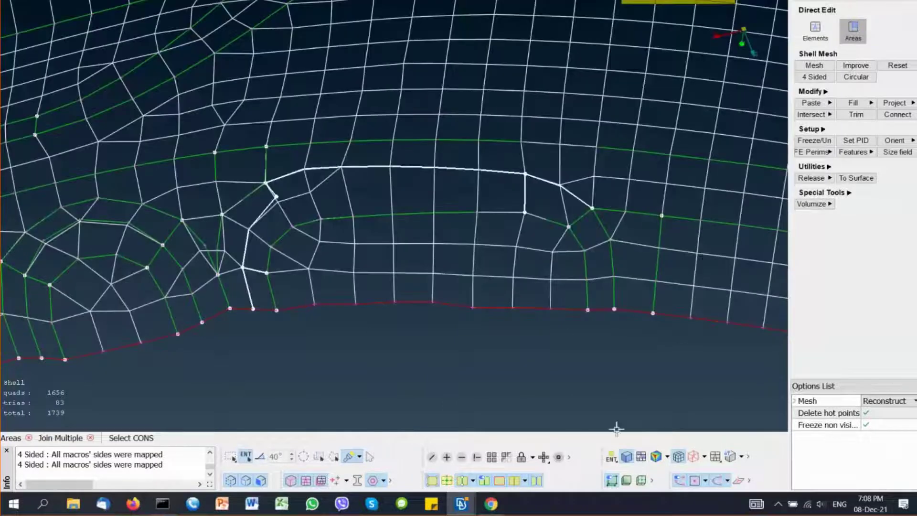
left_click(626, 457)
middle_click(483, 270)
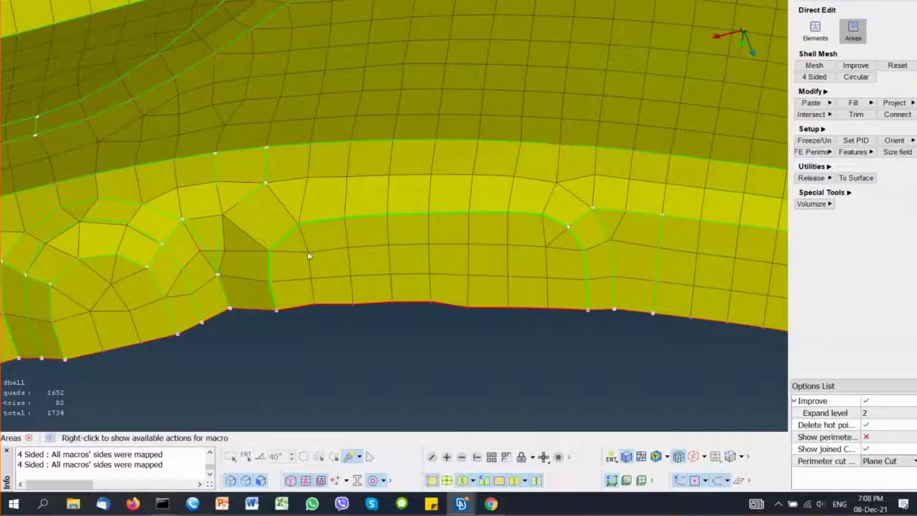
Step: Return the remeshed flange step's shells to their original geometry using the Mesh Brush in Origin mode with diameter 3, and leave the brush
right_click(308, 253)
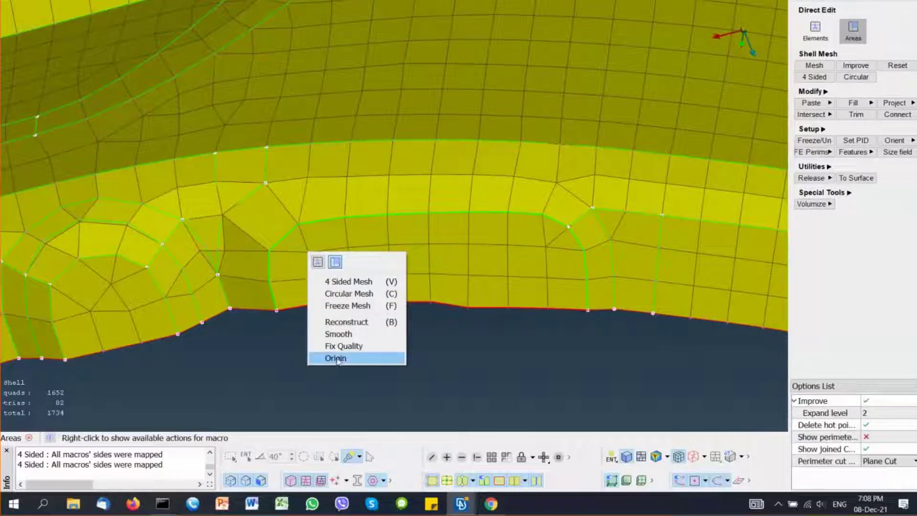
key("Return")
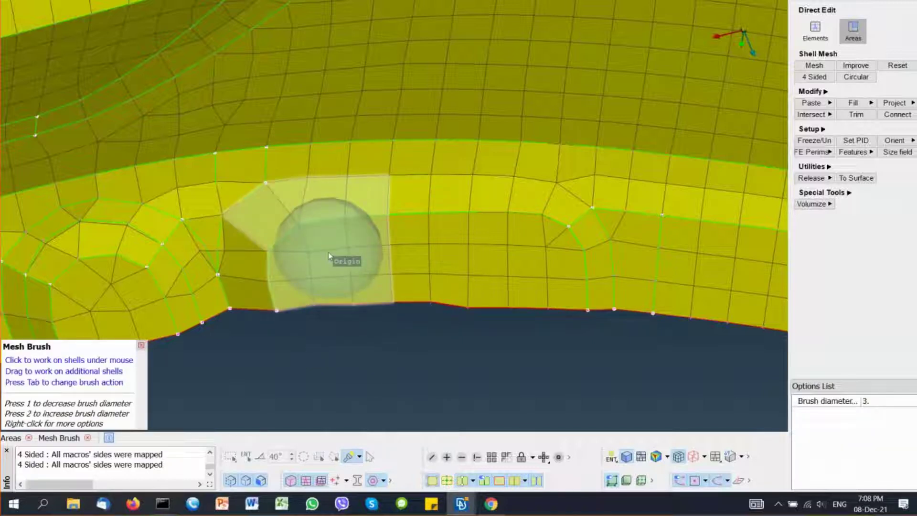
key("Tab")
key("Tab")
mouse_move(229, 236)
left_mouse_down()
mouse_move(205, 241)
mouse_move(297, 174)
mouse_move(311, 247)
mouse_move(549, 234)
mouse_move(499, 284)
left_mouse_up()
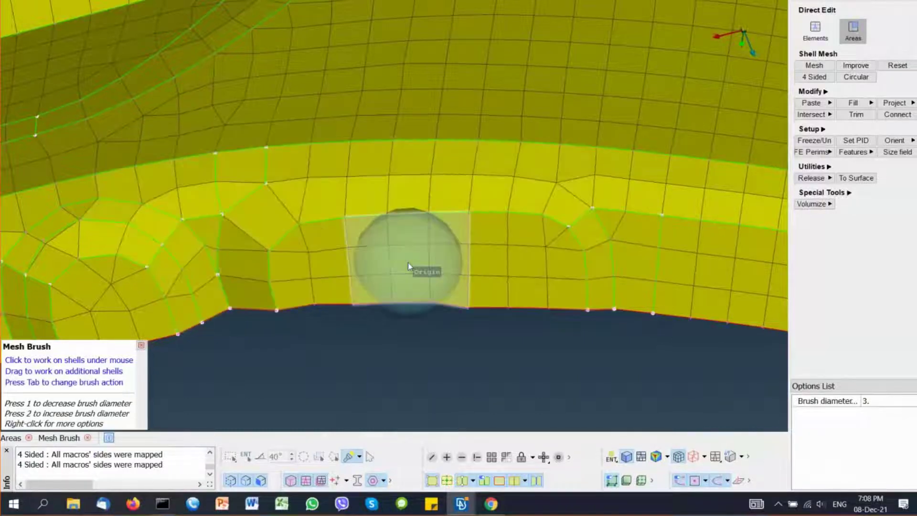
key("Escape")
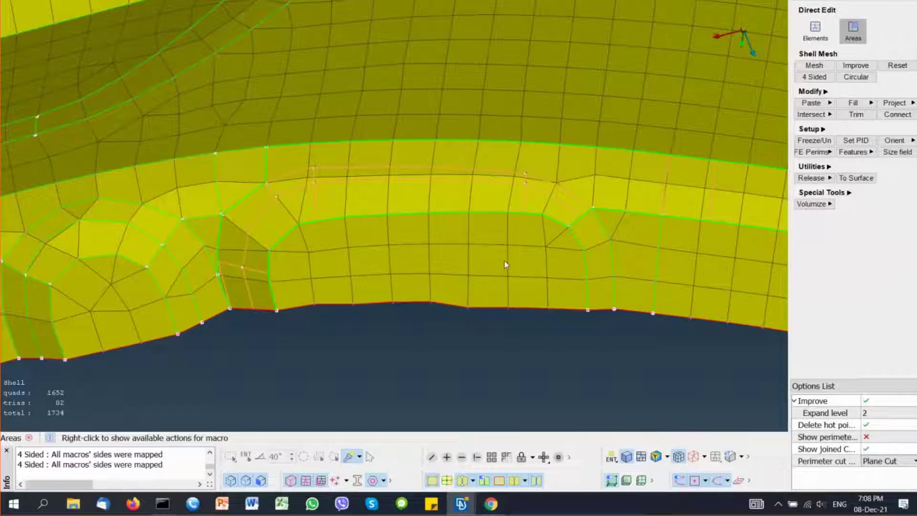
Step: Move the tria on one side of the rounded emboss near the part's end across to its opposite side with the Elements tool
scroll(504, 261, "down", 3)
middle_click_drag(427, 282, 567, 257, "ctrl")
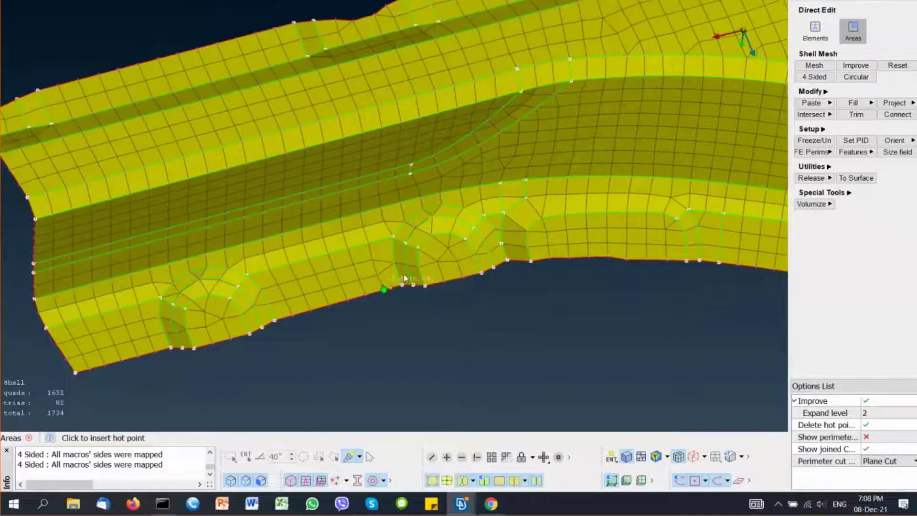
scroll(353, 281, "up", 2)
scroll(352, 280, "up", 2)
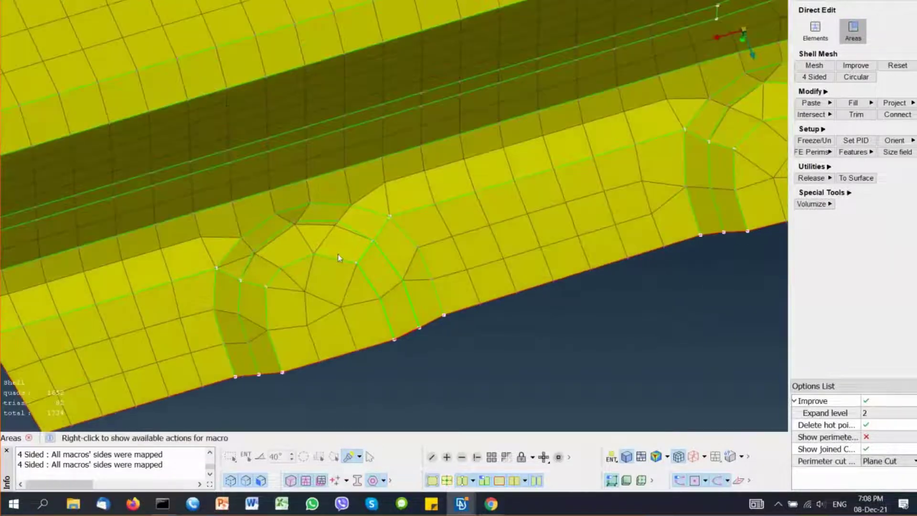
left_click_drag(338, 255, 391, 266, "ctrl")
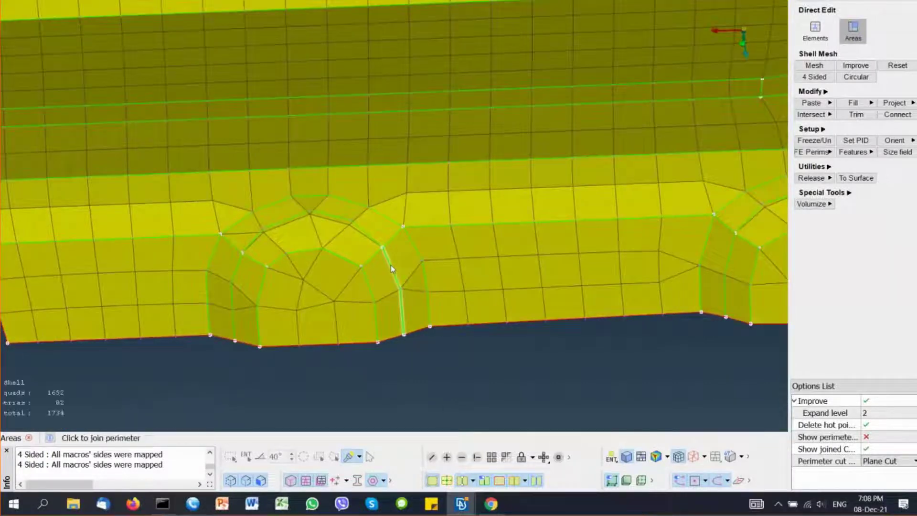
key("Tab")
left_click_drag(242, 303, 420, 288)
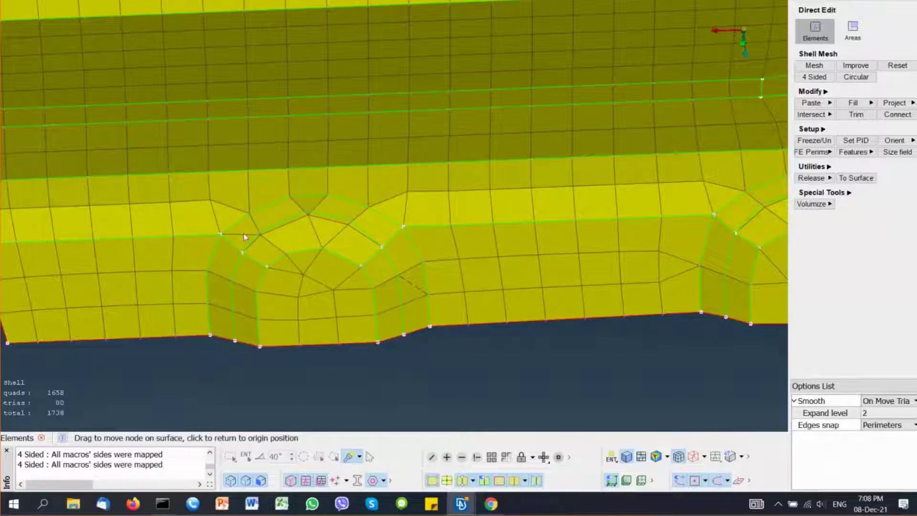
Step: Eliminate the trias along the curved upper edge of the rounded emboss by merging them into the neighbouring shells
scroll(244, 236, "up", 3)
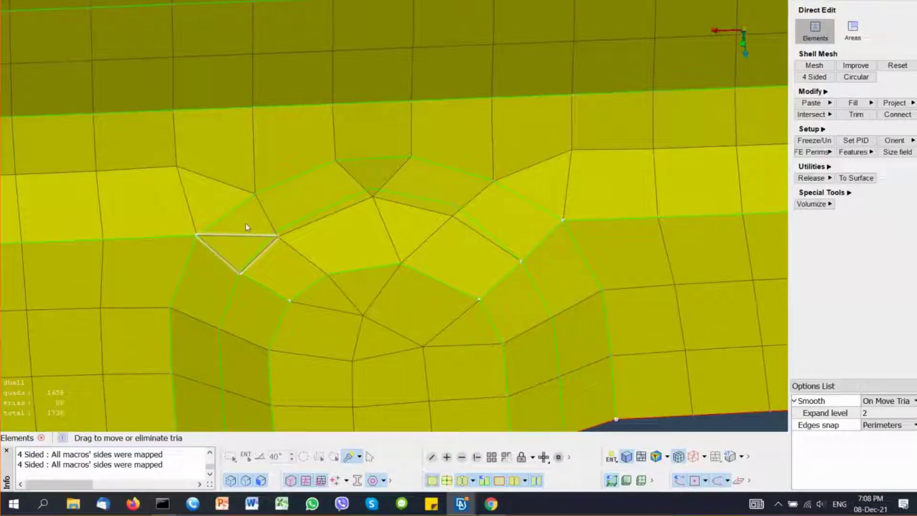
left_click_drag(245, 223, 240, 244)
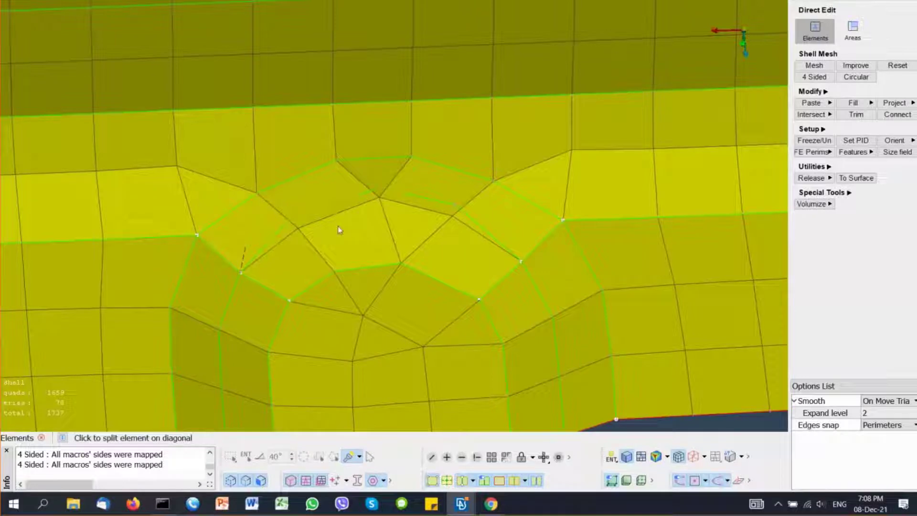
left_click_drag(356, 233, 354, 238)
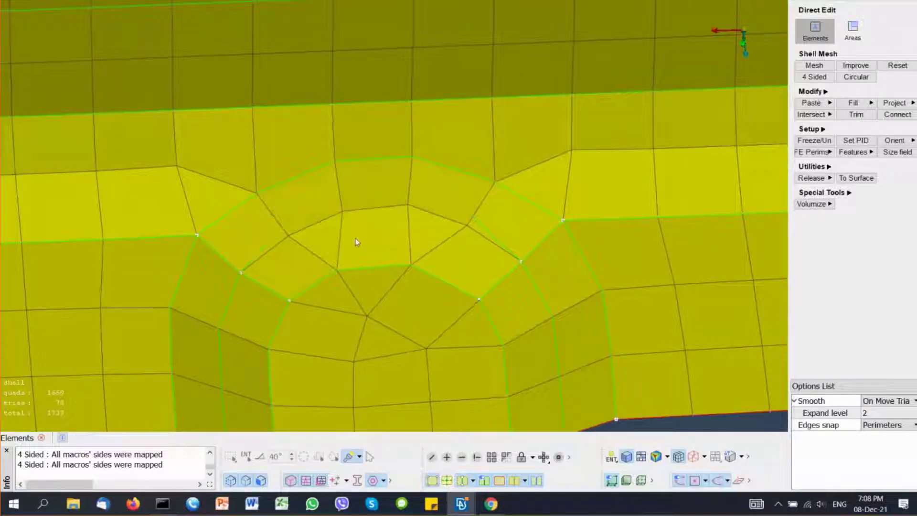
Step: Reconstruct the mesh on the rounded emboss's inner face using the Mesh Brush with diameter 3
scroll(368, 283, "down", 3)
scroll(383, 321, "up", 2)
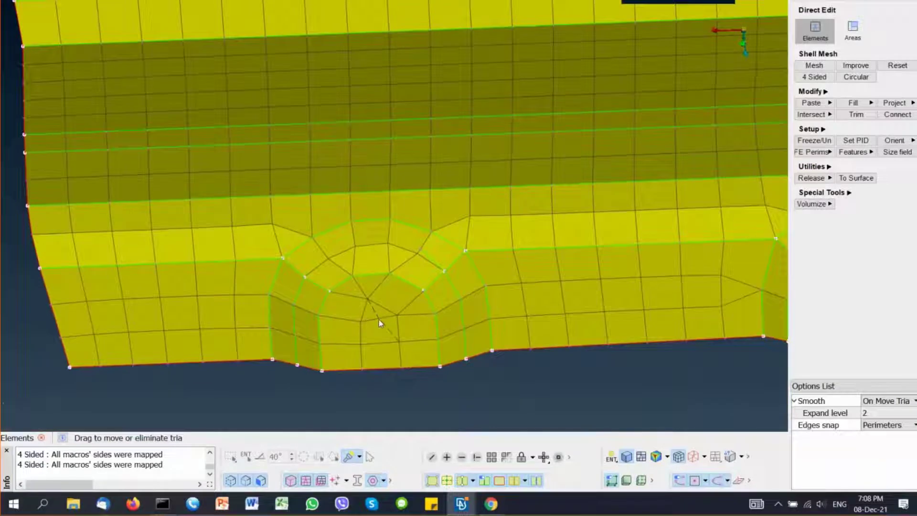
right_click(379, 320)
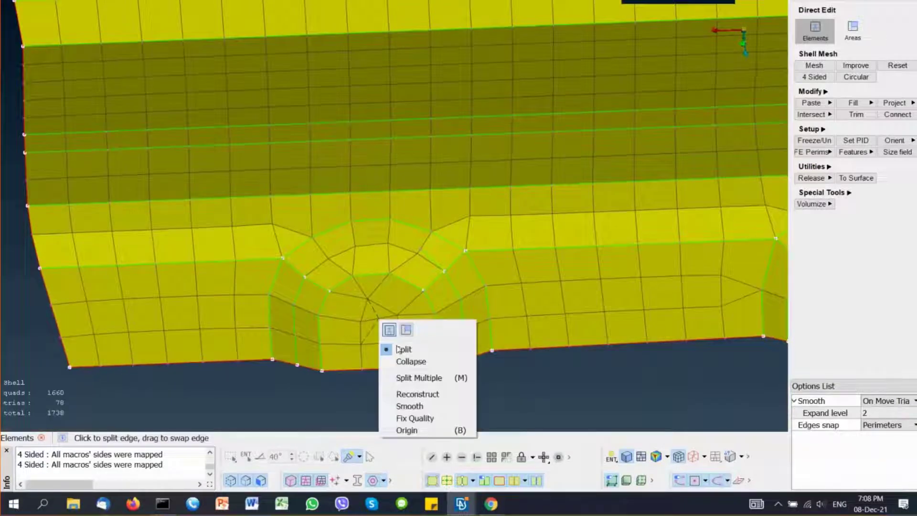
left_click(414, 393)
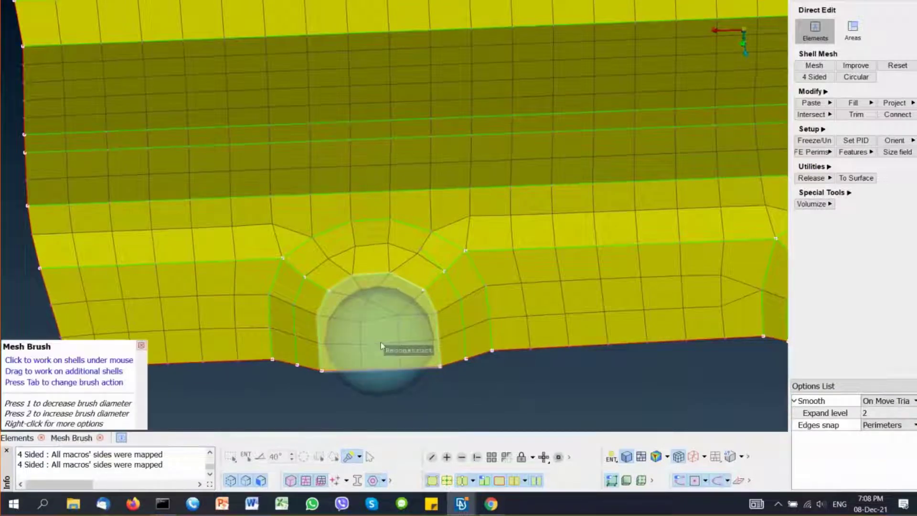
left_click(380, 342)
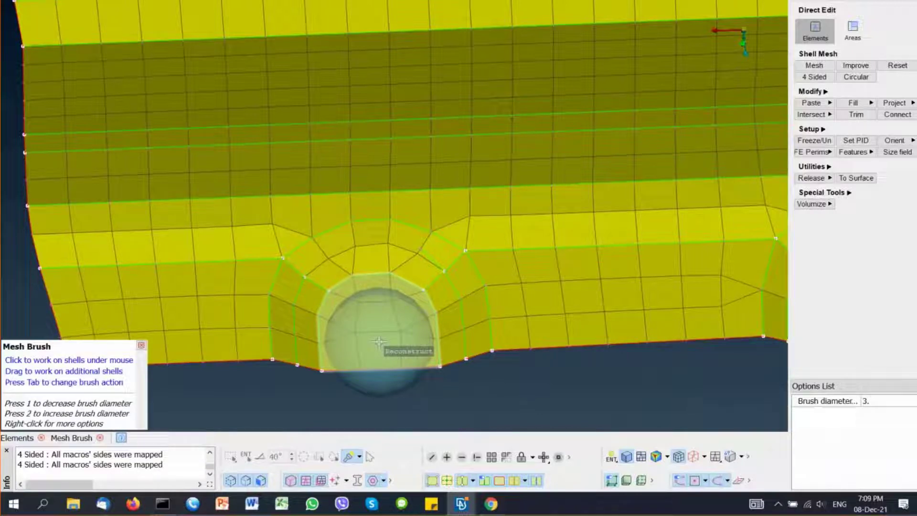
Step: Reconstruct the rounded emboss's inner face with the Mesh Brush and eliminate its remaining trias with the Elements tool
left_click(379, 342)
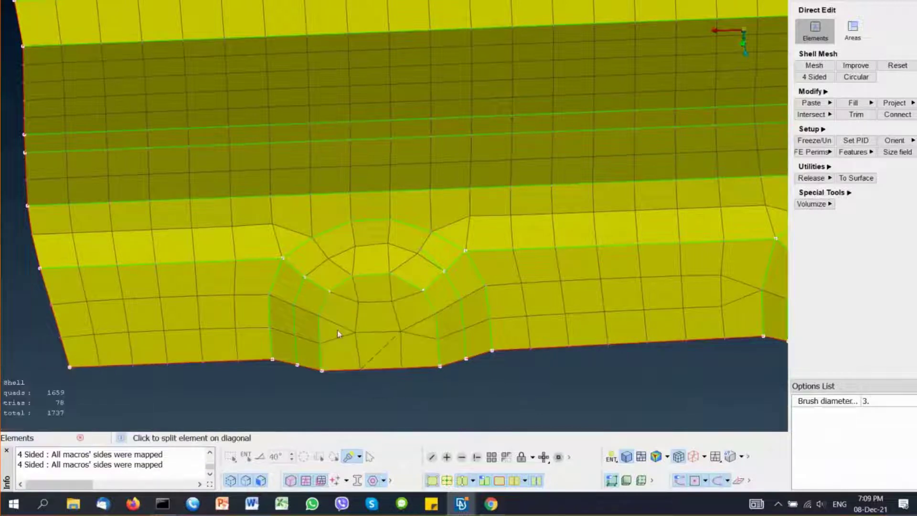
left_click(420, 335)
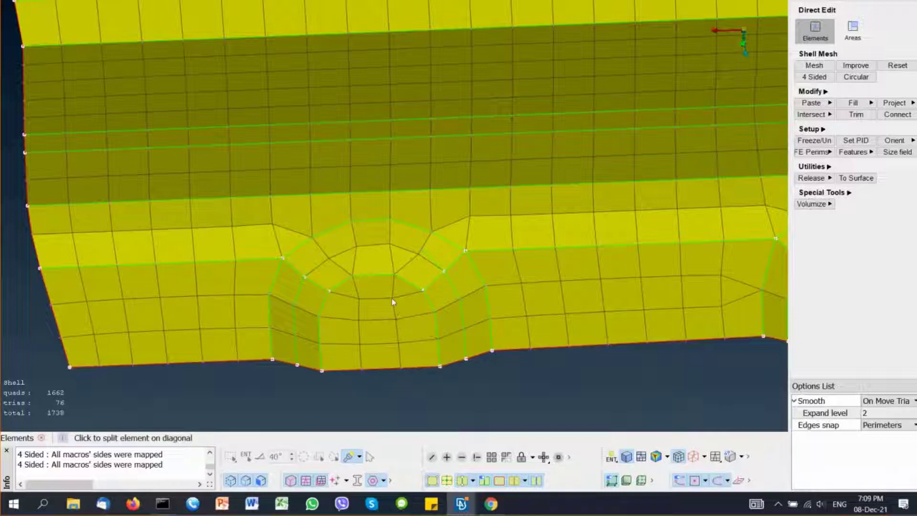
mouse_move(392, 298)
left_mouse_down()
mouse_move(395, 277)
mouse_move(358, 300)
left_mouse_up()
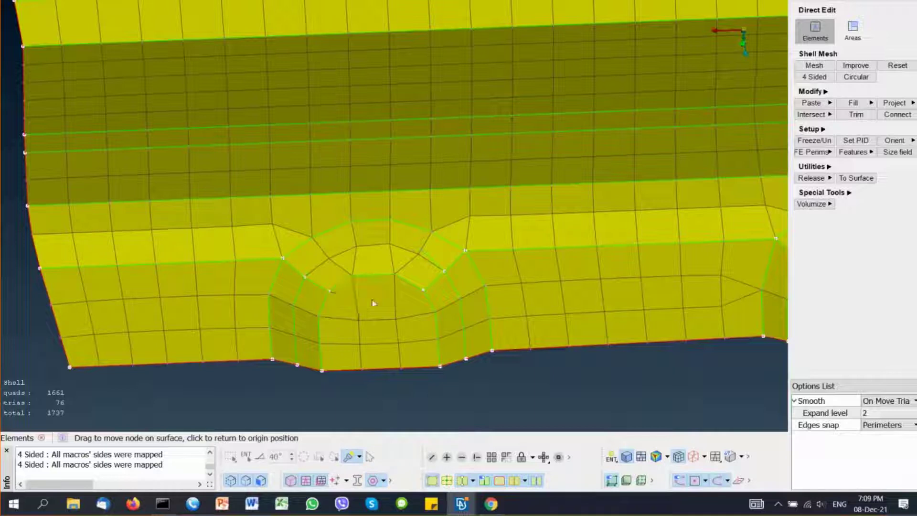
Step: Even out the rounded emboss's inner-face shells with another Mesh Brush pass at diameter 3, and leave the brush
key("shift")
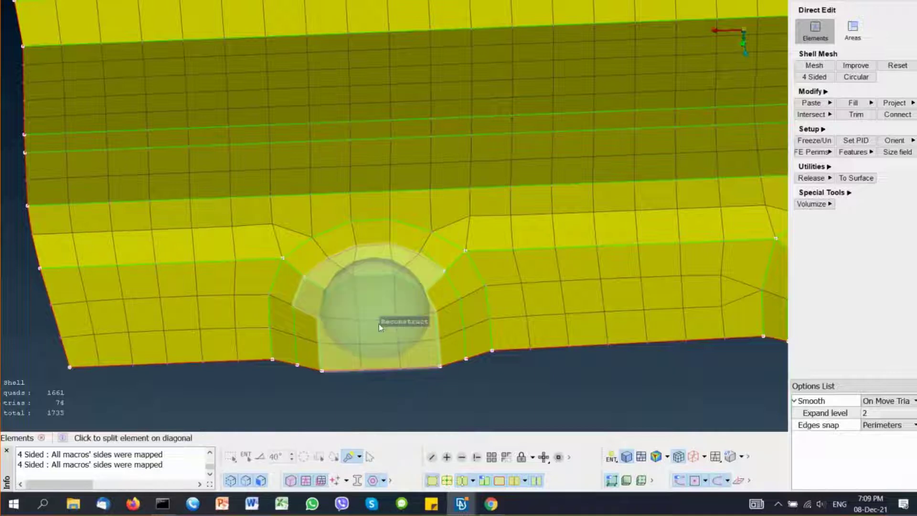
key("Tab")
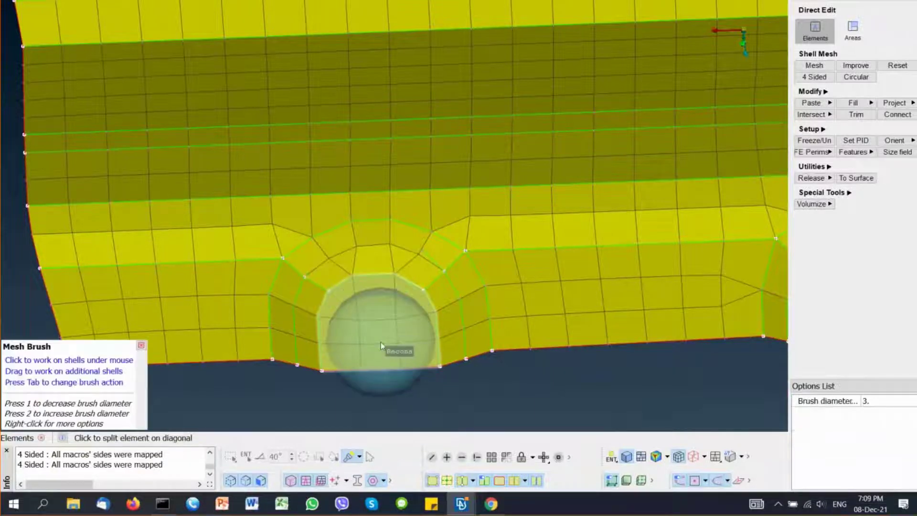
left_click(380, 342)
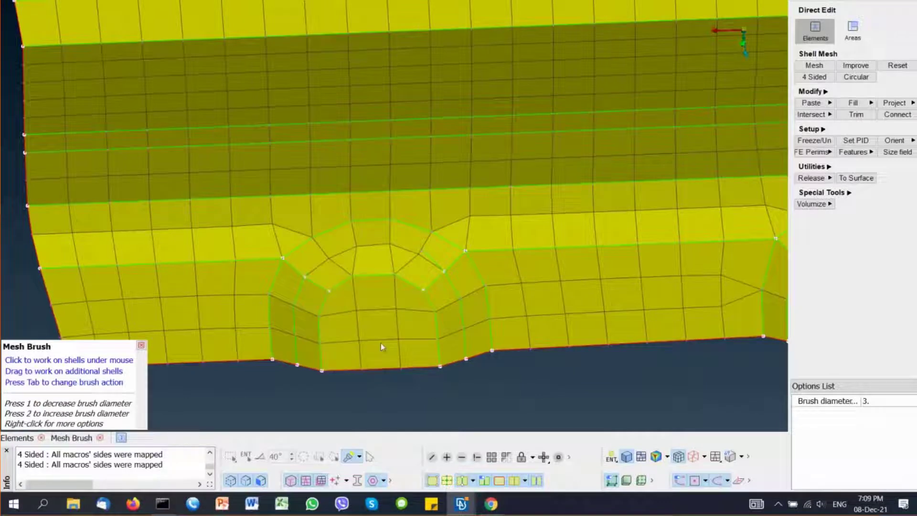
middle_click(390, 343)
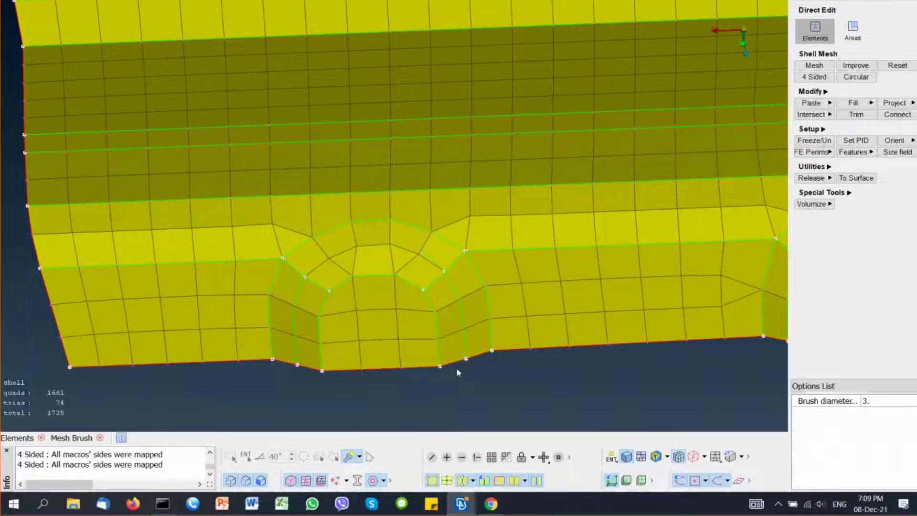
middle_click(419, 342)
middle_click_drag(419, 342, 376, 324, "ctrl")
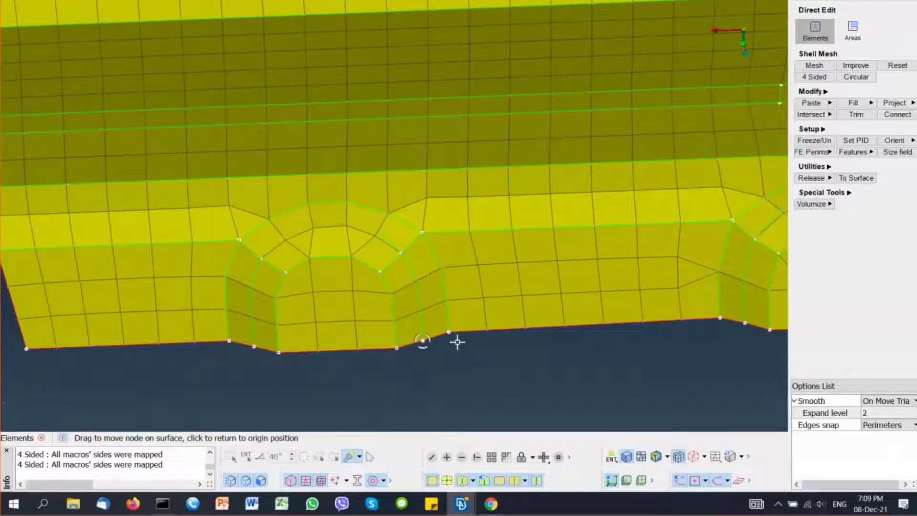
Step: Display the part by feature type and copy the finished stamp's mesh onto the neighbouring stamp with the Areas tool
scroll(444, 343, "down", 3)
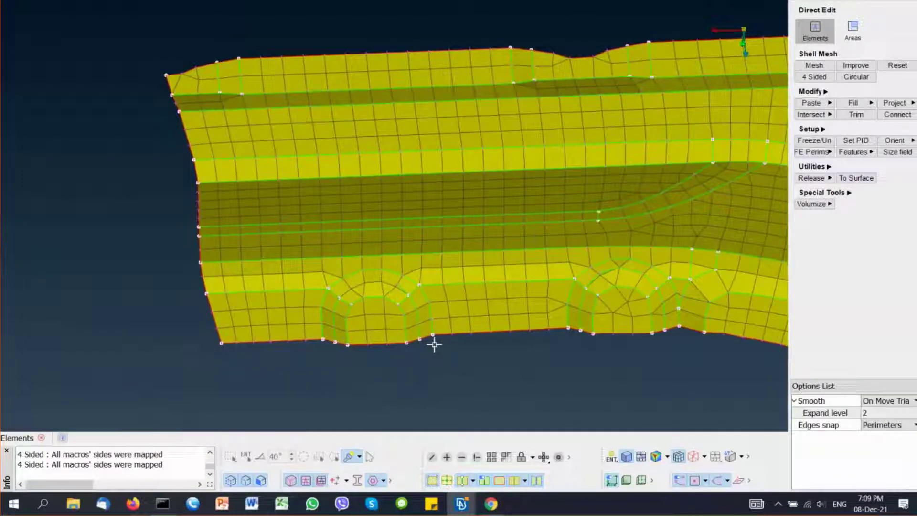
left_click(612, 458)
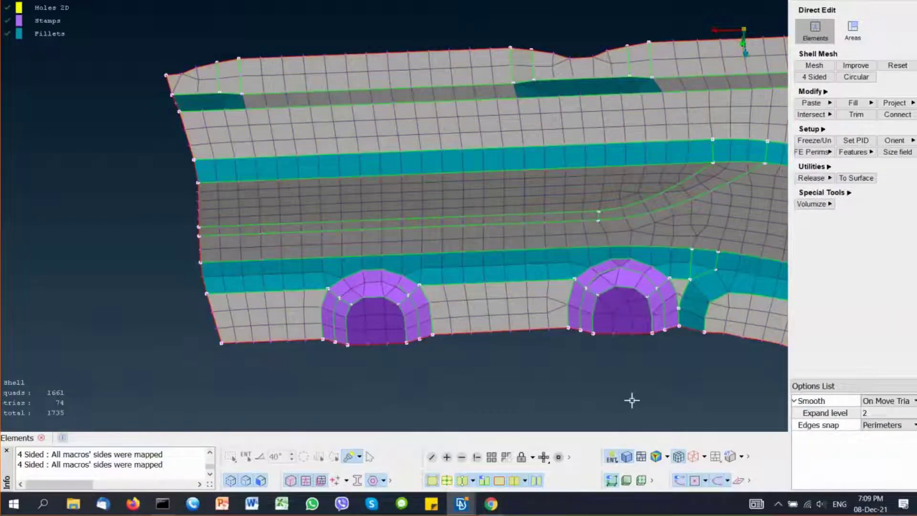
middle_click_drag(633, 401, 621, 401, "ctrl")
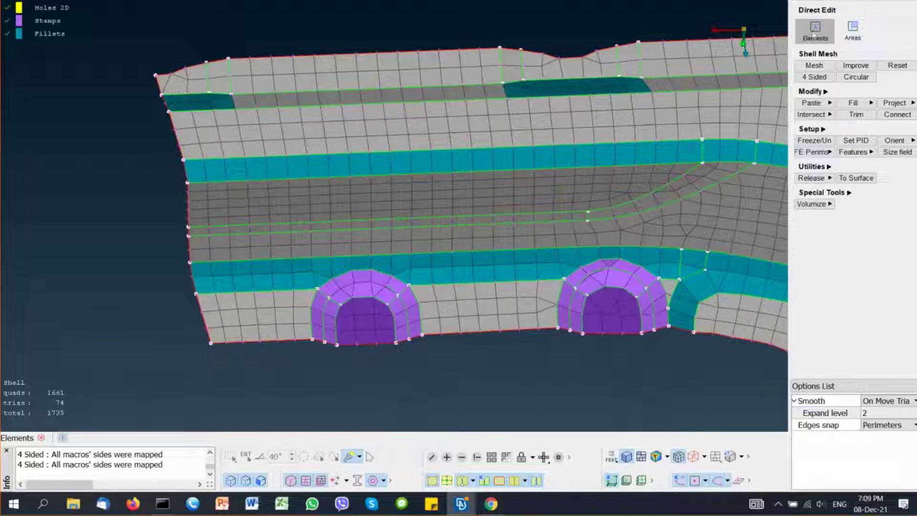
left_click(853, 29)
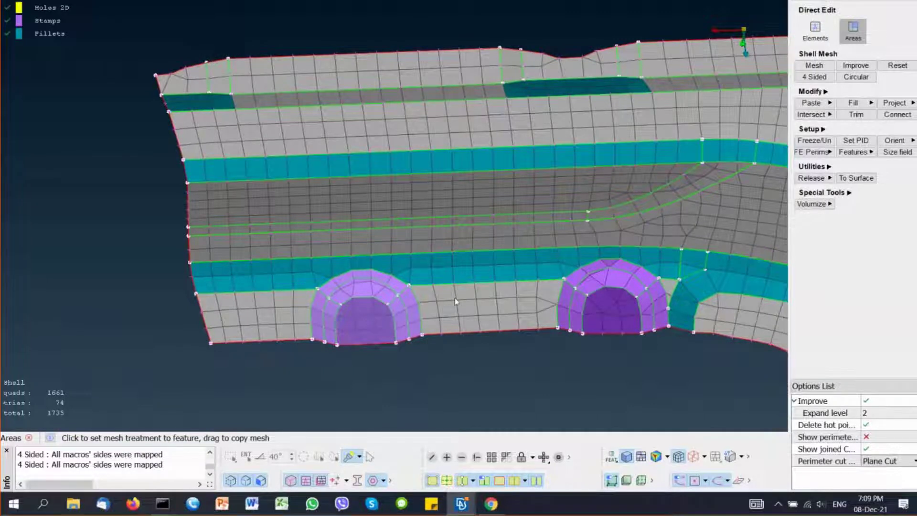
left_click_drag(604, 306, 606, 307)
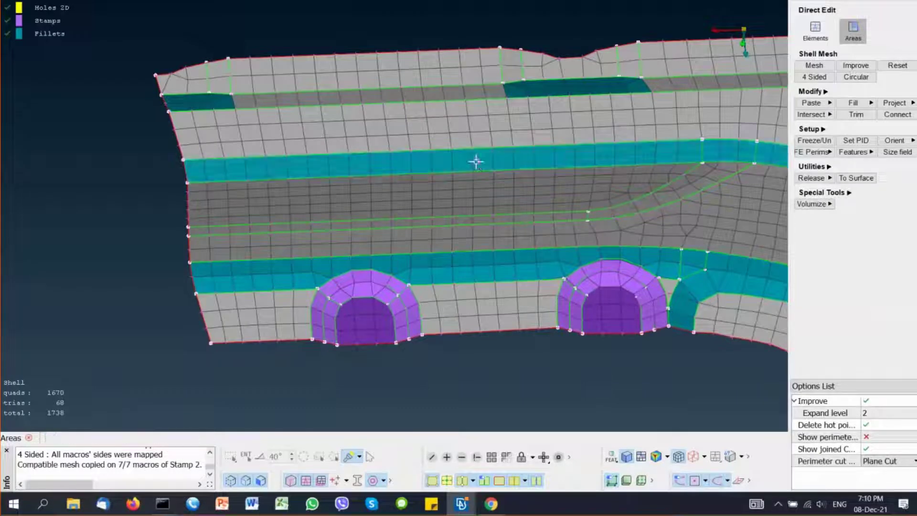
Step: Apply a fillet treatment with a specific rows number of 2 to the long fillet above the channel
left_click(475, 161)
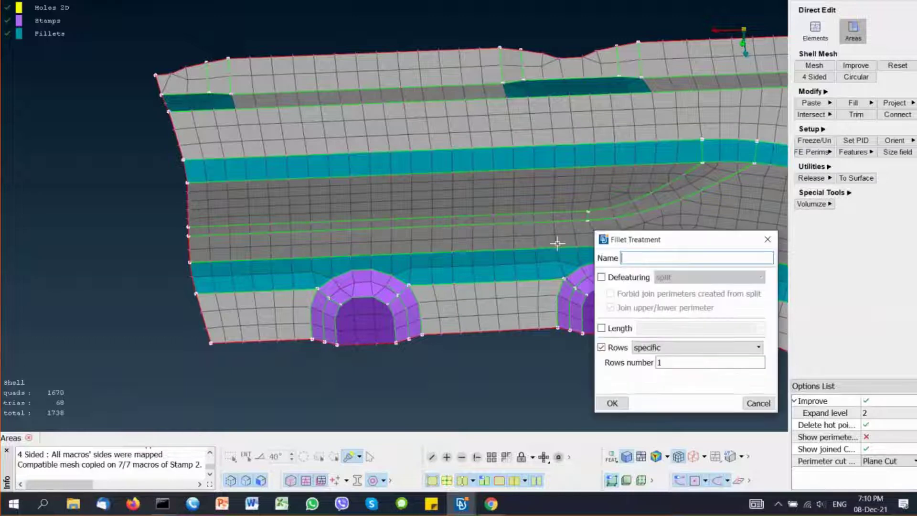
double_click(675, 365)
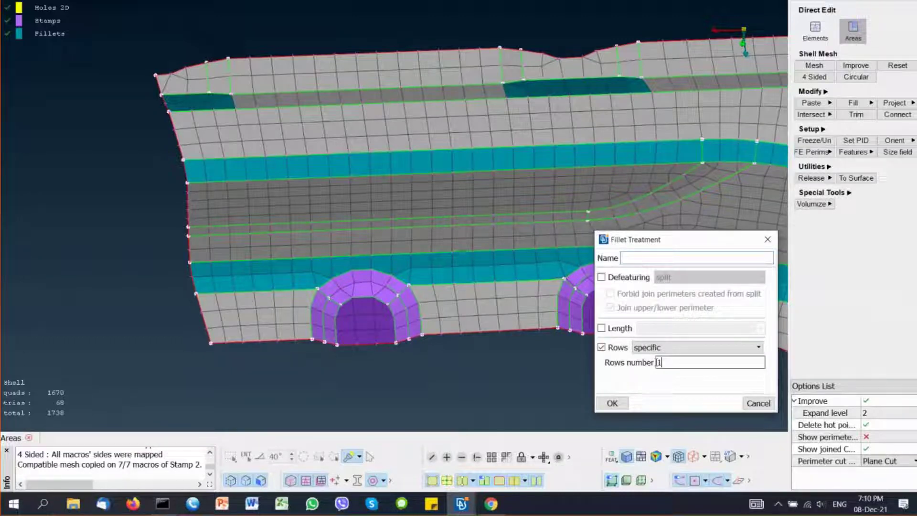
type("2")
left_click(613, 404)
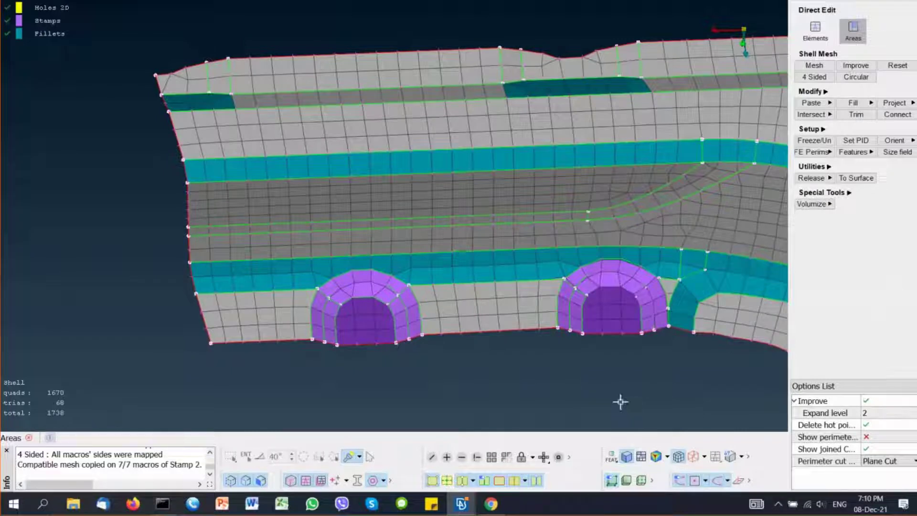
Step: Apply a Hole 2D treatment to the round hole with automatic nodes number and one specific zone of width 3
scroll(621, 401, "down", 3)
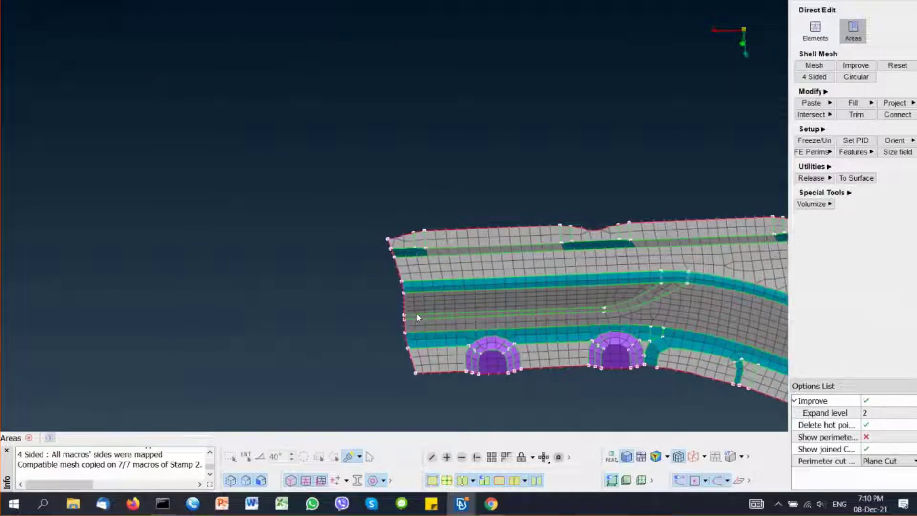
middle_click_drag(418, 318, 103, 266, "ctrl")
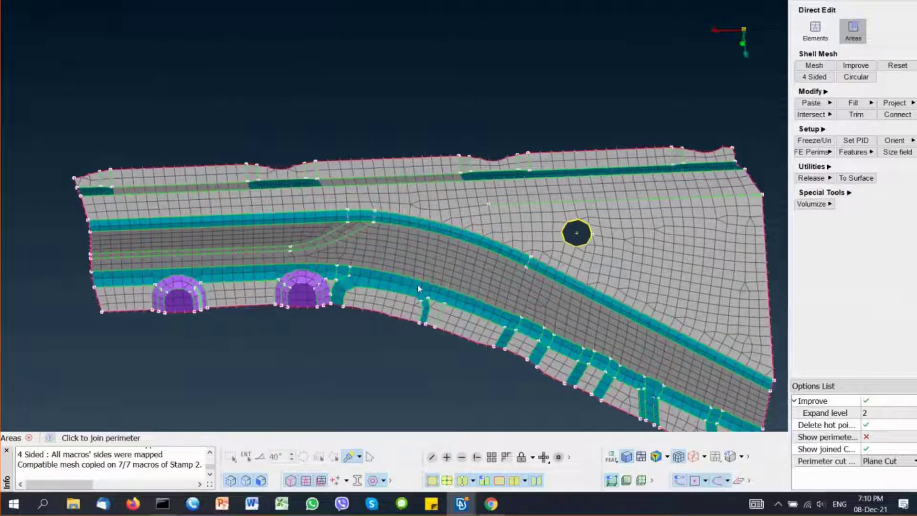
left_click(589, 240)
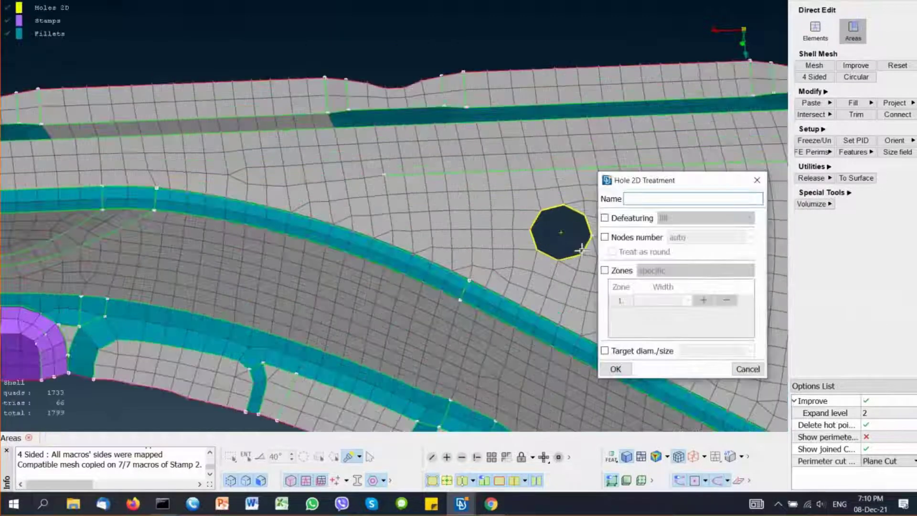
left_click(608, 269)
left_click(659, 302)
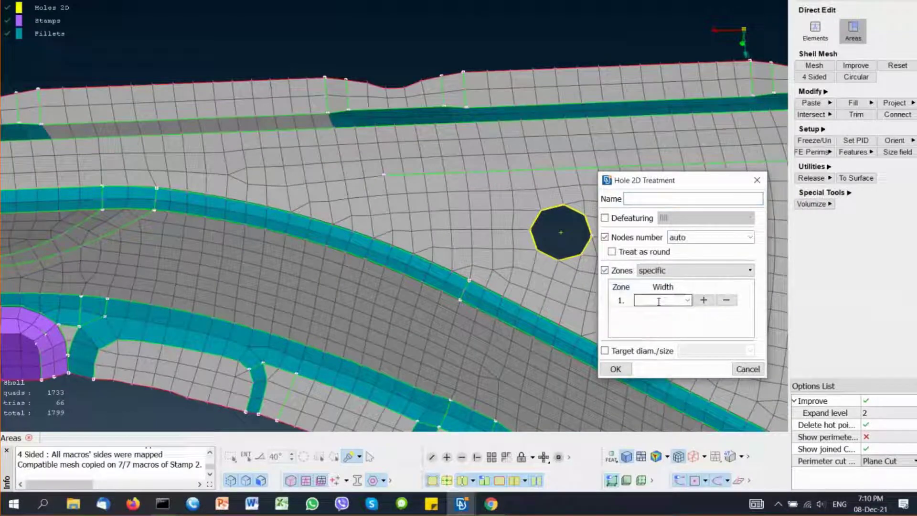
type("3")
left_click(618, 369)
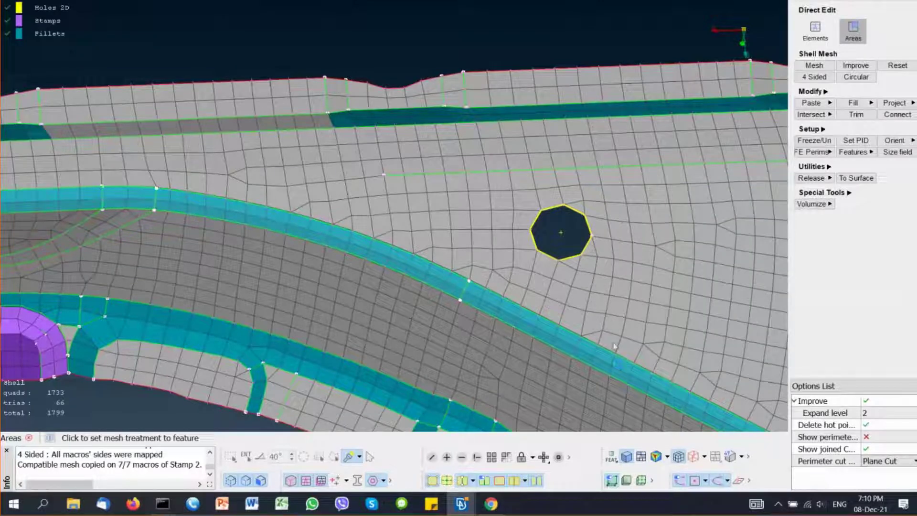
Step: Move or eliminate the trias between the round hole and the long fillet with the Elements tool
middle_click(615, 347)
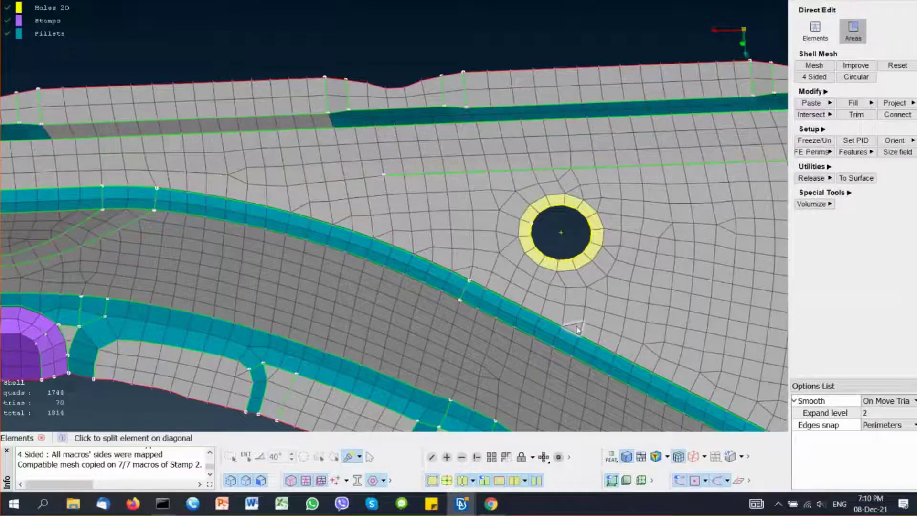
scroll(576, 327, "up", 4)
left_click(572, 312)
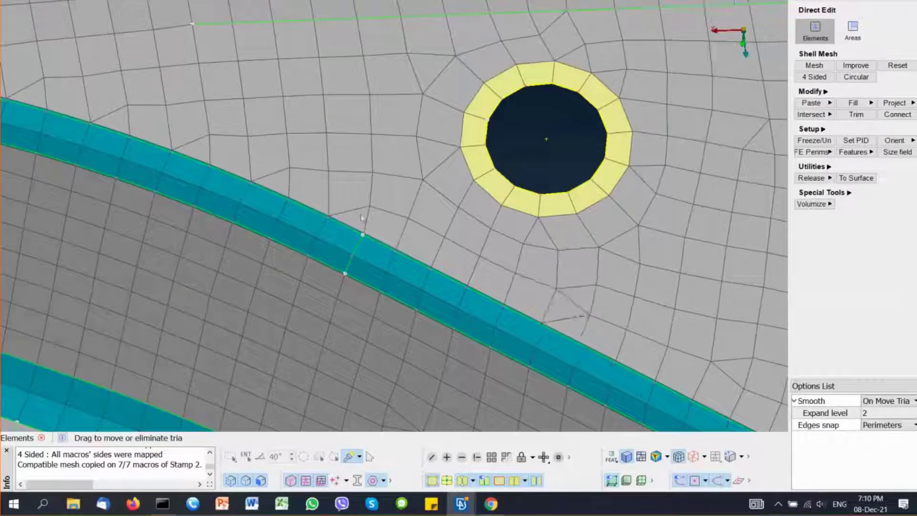
left_click(350, 198)
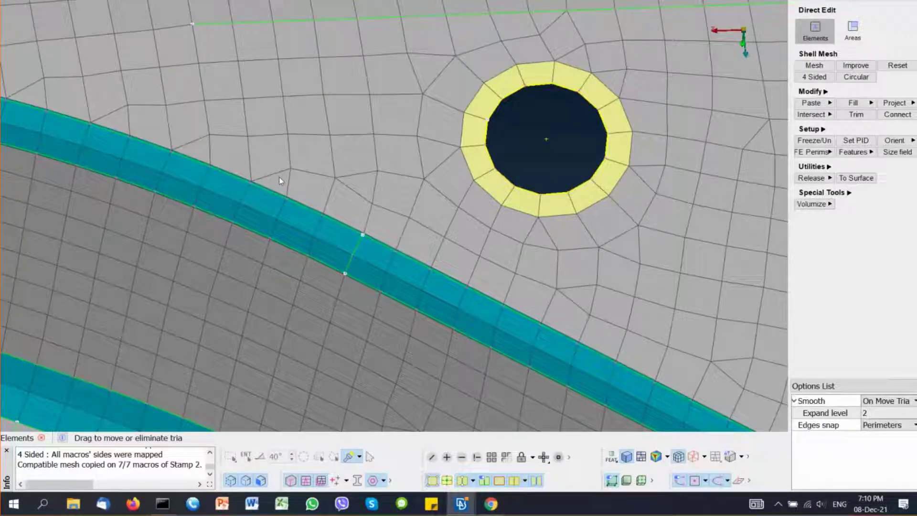
left_click_drag(276, 179, 268, 159)
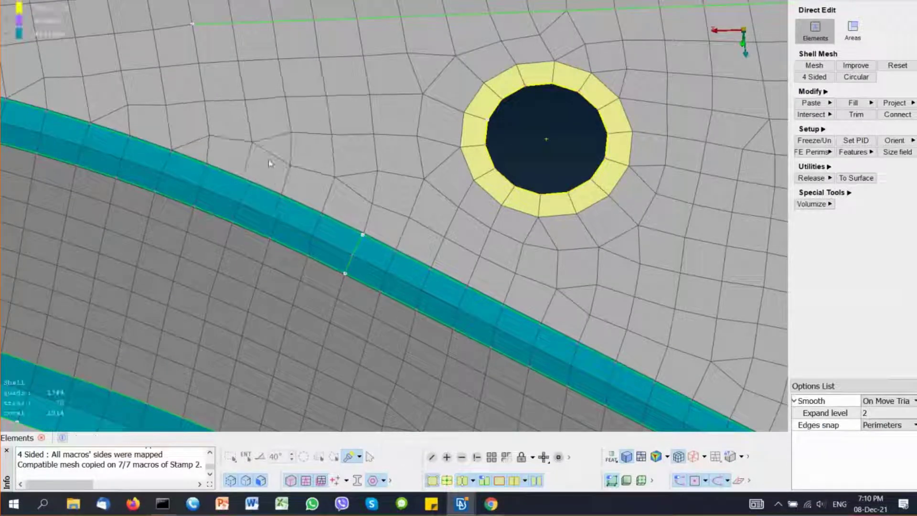
Step: Split the single row of shells joining the two fillet areas along the wavy outer flange into two rows
scroll(270, 165, "down", 3)
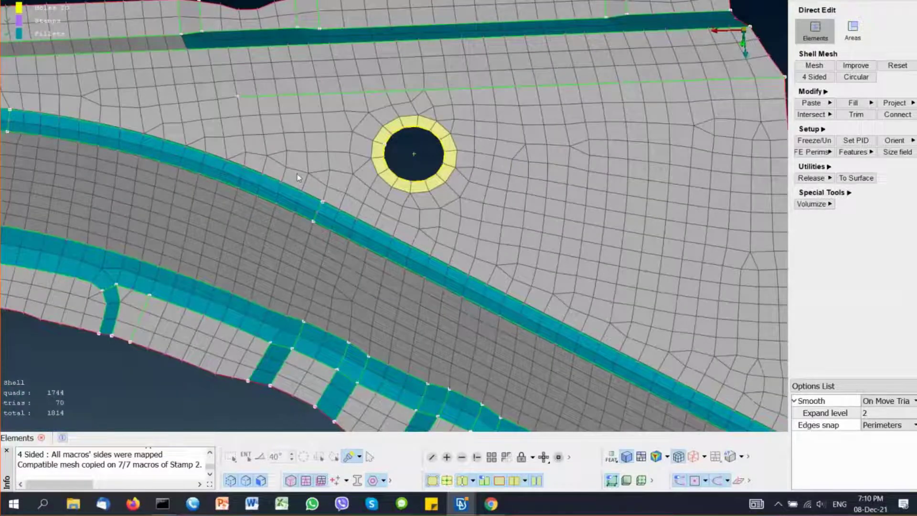
scroll(330, 180, "down", 3)
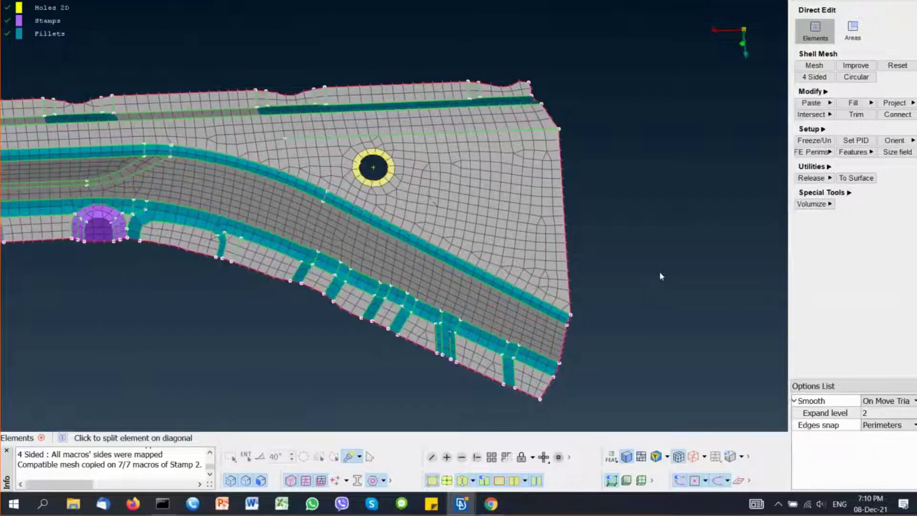
middle_click_drag(93, 111, 300, 174, "ctrl")
left_click_drag(321, 193, 351, 211, "ctrl")
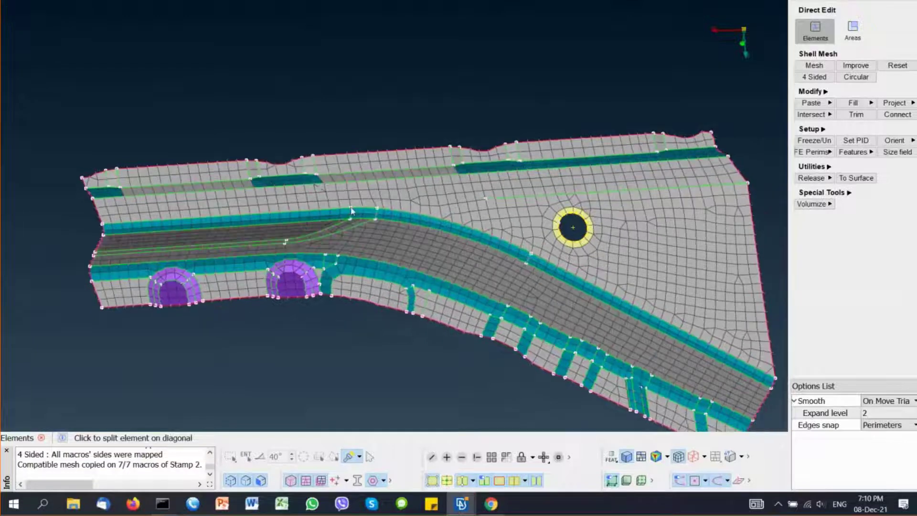
middle_click_drag(351, 212, 269, 178)
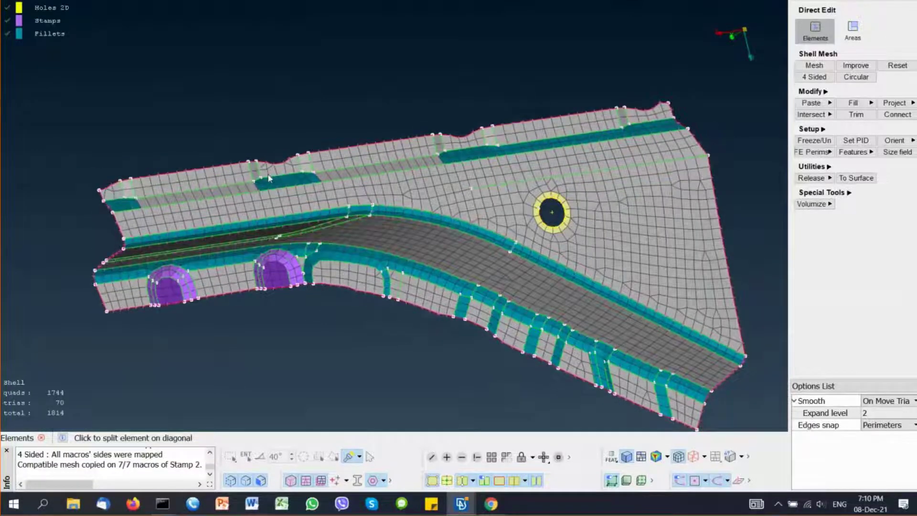
scroll(269, 178, "up", 3)
middle_click_drag(559, 188, 700, 190, "ctrl")
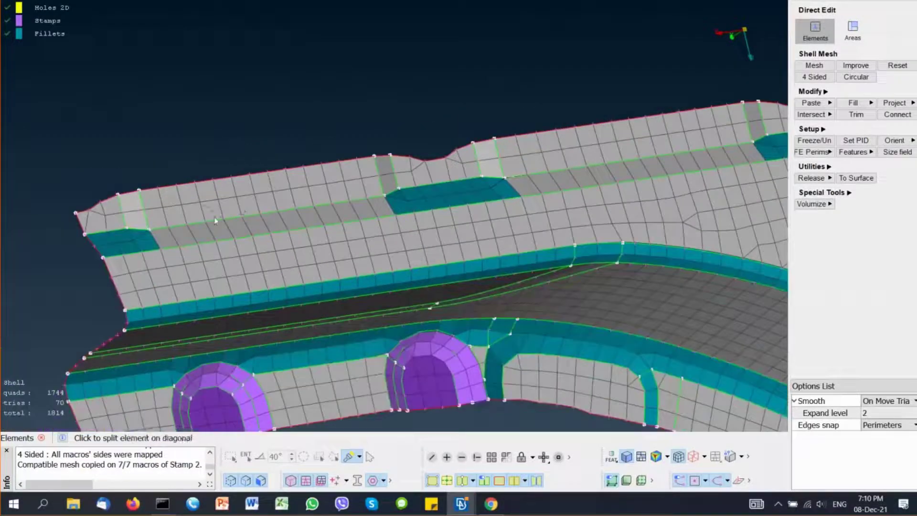
scroll(215, 221, "up", 3)
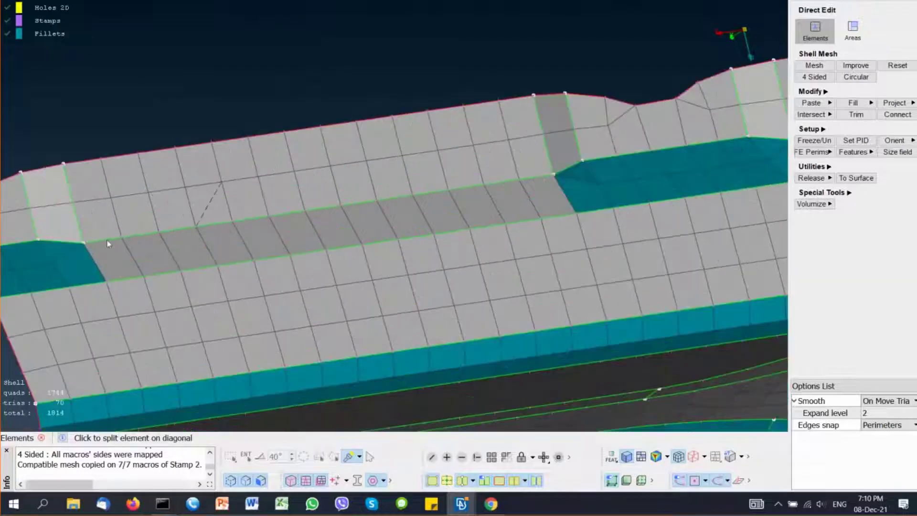
left_click_drag(62, 250, 580, 178)
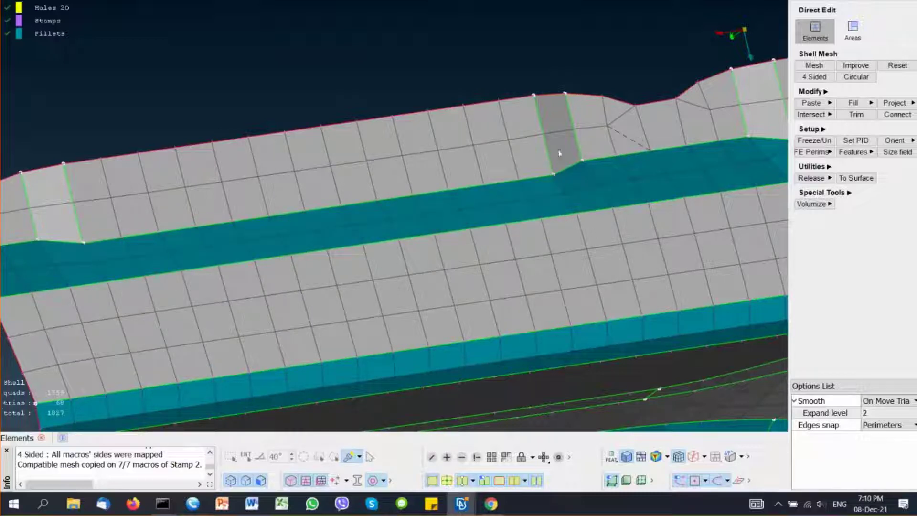
Step: Eliminate the trias around the notch in the outer flange's wavy edge
middle_click_drag(601, 133, 557, 140, "ctrl")
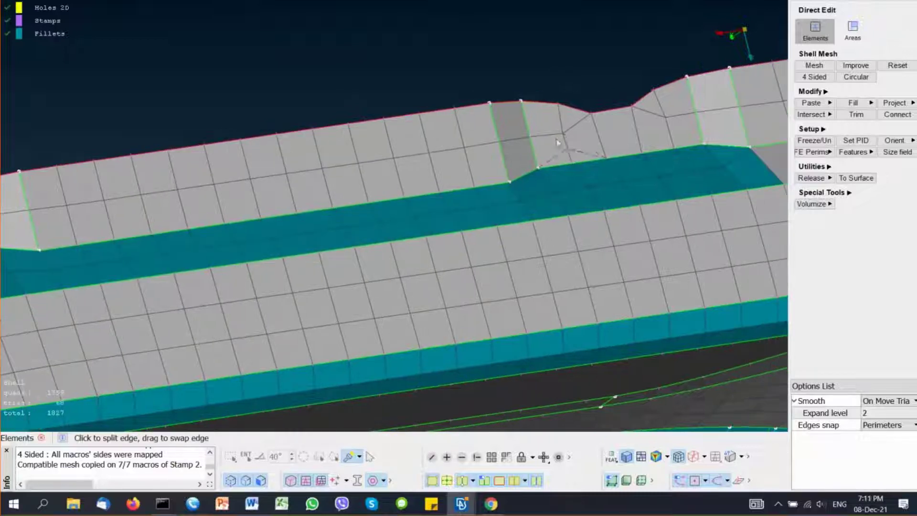
left_click(639, 123)
left_click(648, 116)
left_click(624, 136)
Step: Eliminate the tria at the tapered end corner of the outer flange by merging it into its neighbours
scroll(270, 181, "down", 5)
scroll(270, 177, "up", 3)
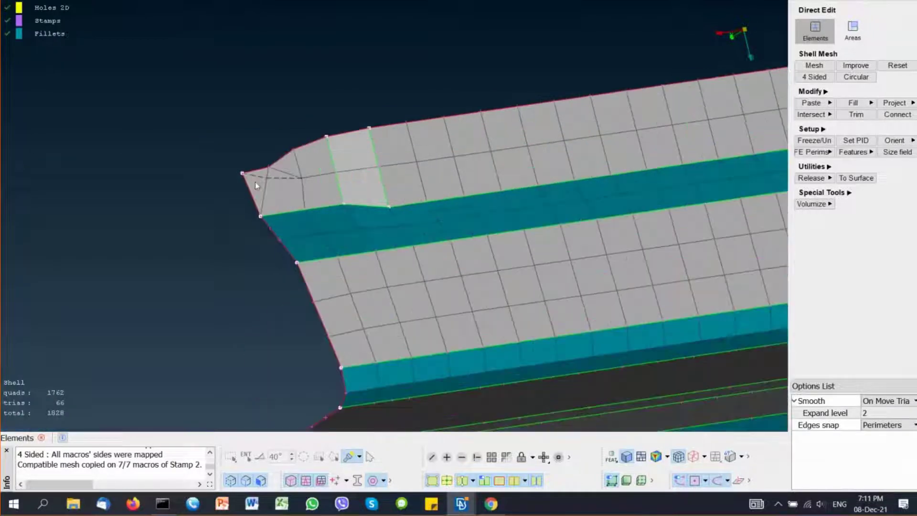
left_click_drag(255, 182, 262, 170)
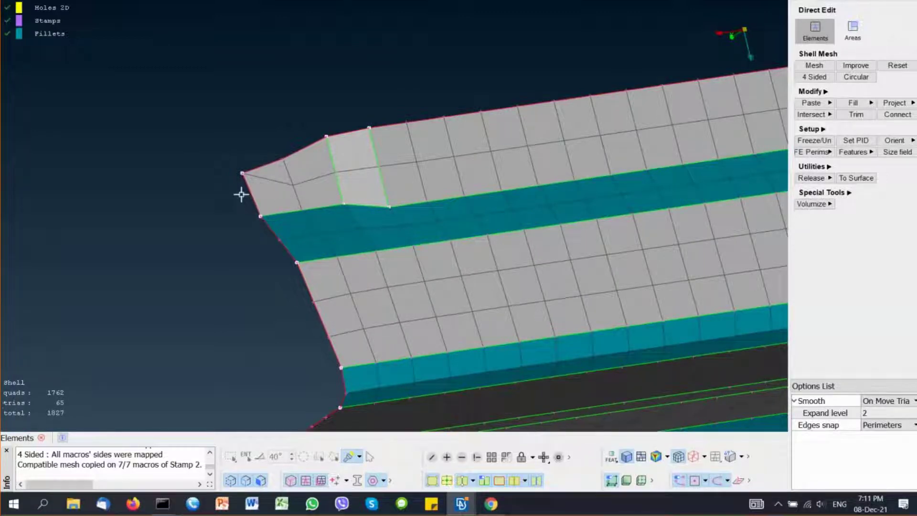
Step: Hide the perimeters and hot points and review the corrected shell mesh over the whole sheet-metal part
scroll(241, 195, "up", 3)
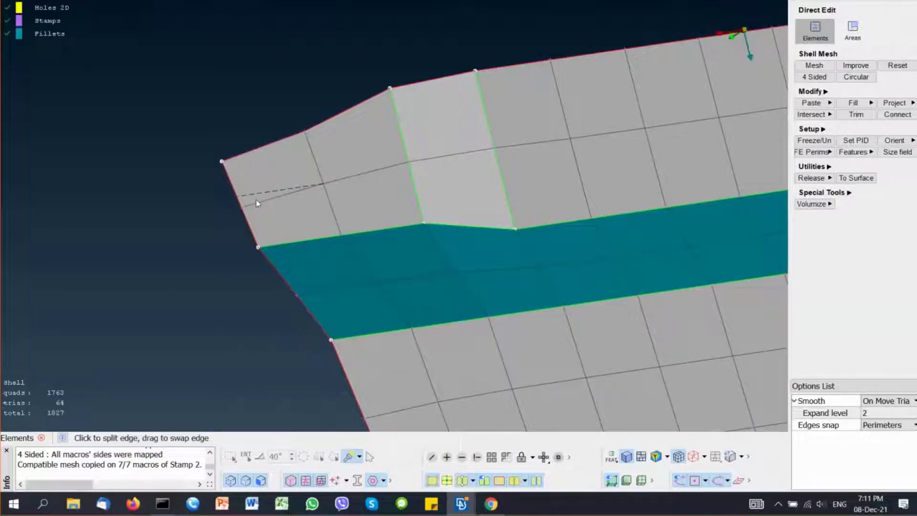
scroll(349, 205, "down", 3)
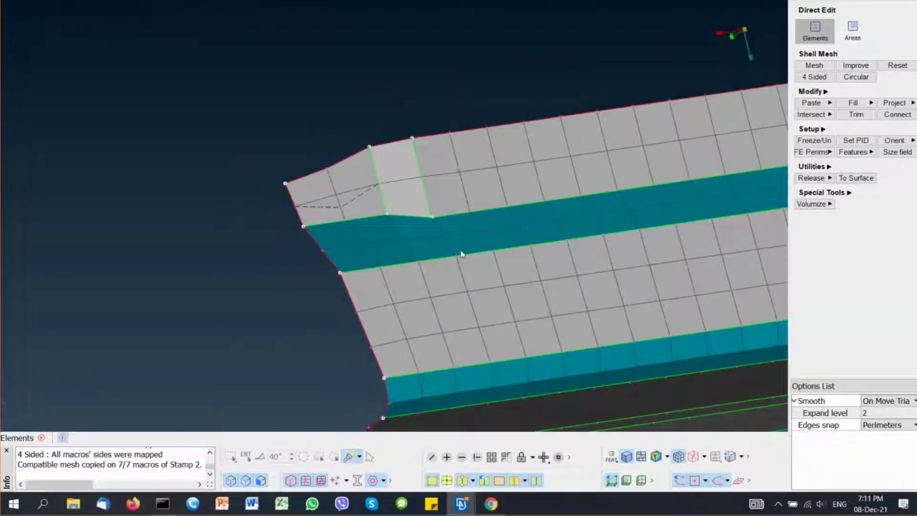
scroll(461, 254, "down", 3)
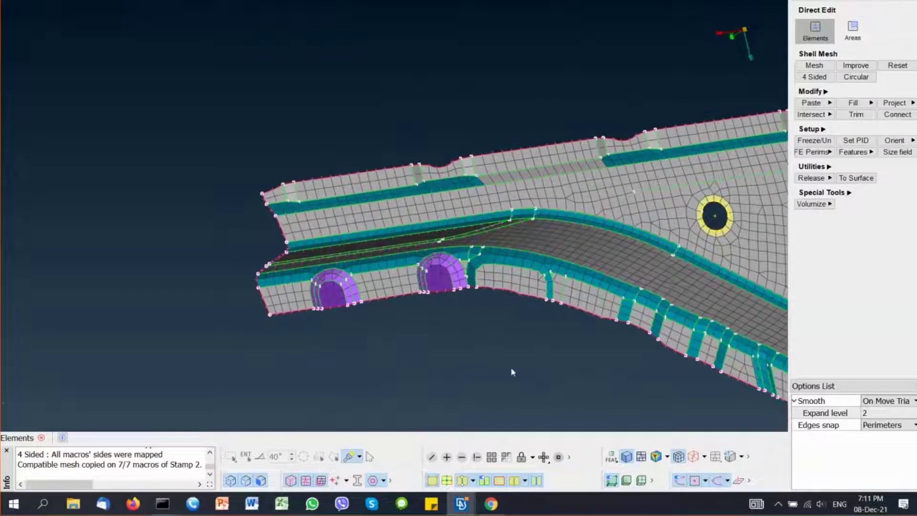
left_click(484, 480)
middle_click_drag(414, 301, 406, 299, "ctrl")
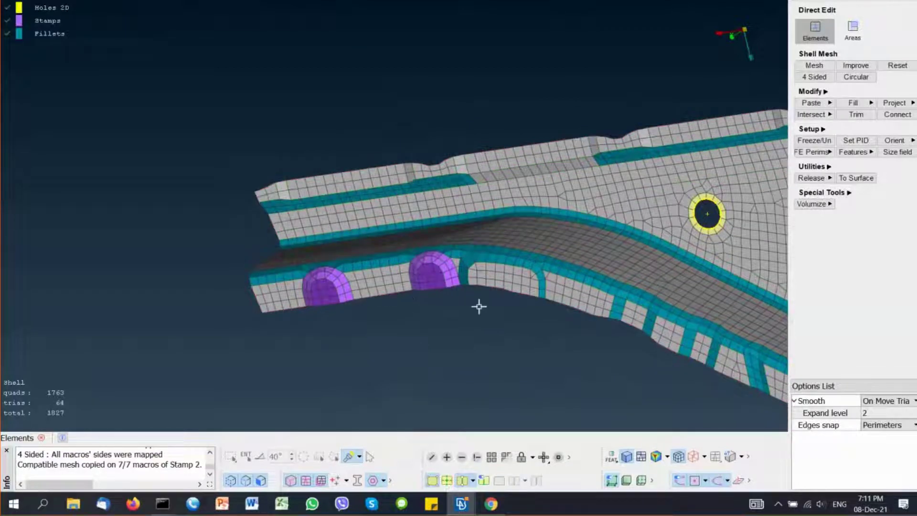
middle_click_drag(505, 311, 483, 306, "ctrl")
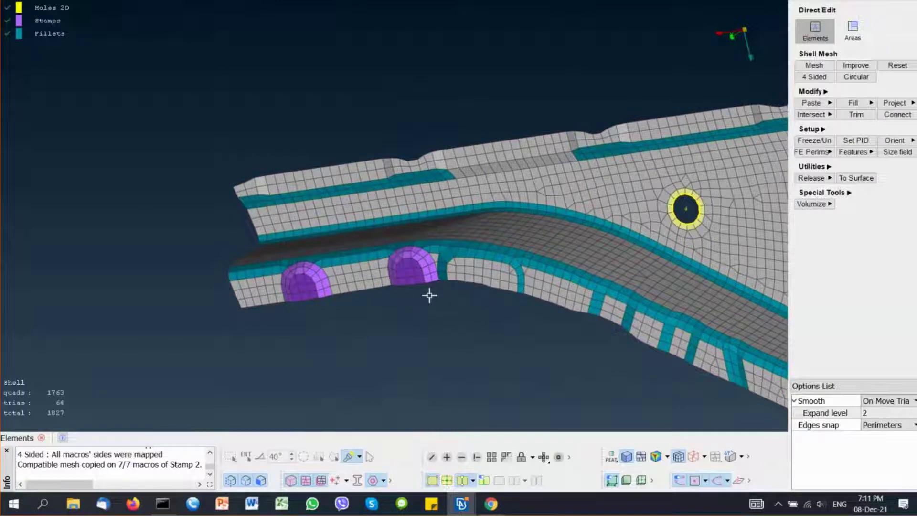
left_click_drag(429, 295, 345, 309, "ctrl")
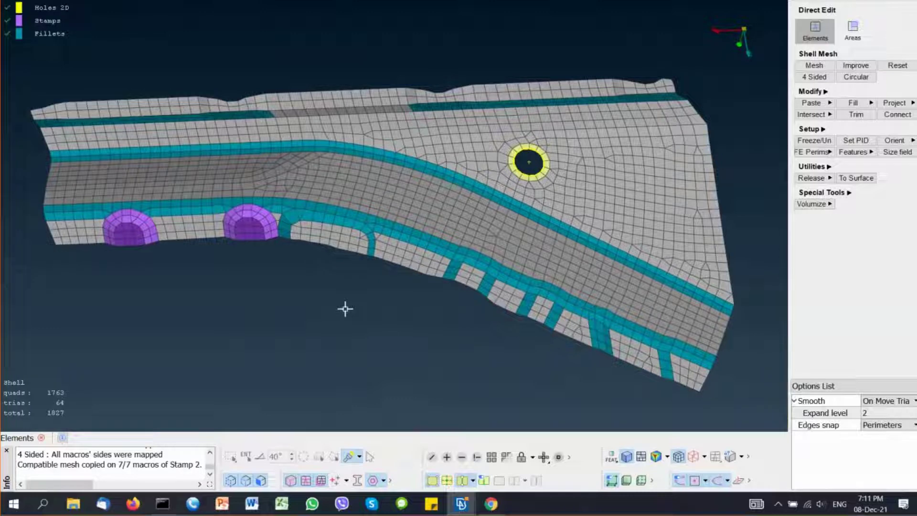
Step: Switch to the ANSA window holding the 00_demo_direct.ansa model
mouse_move(461, 505)
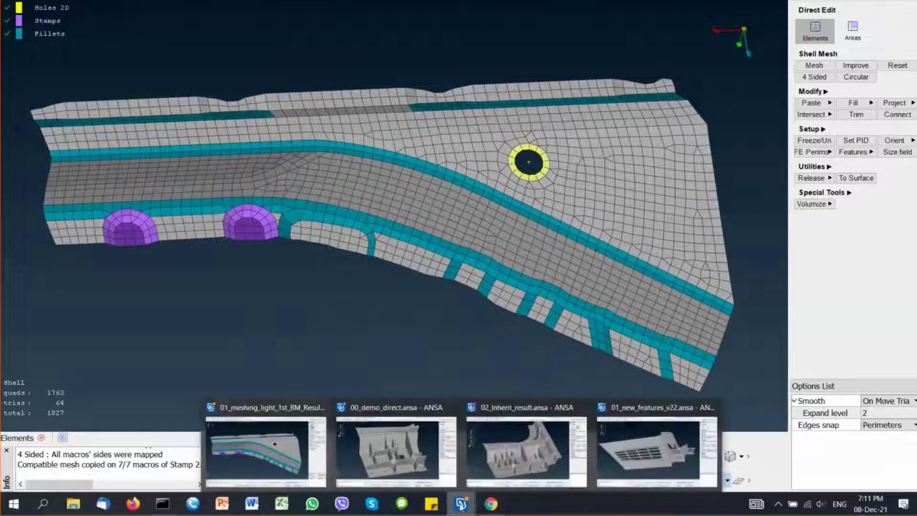
left_click(404, 457)
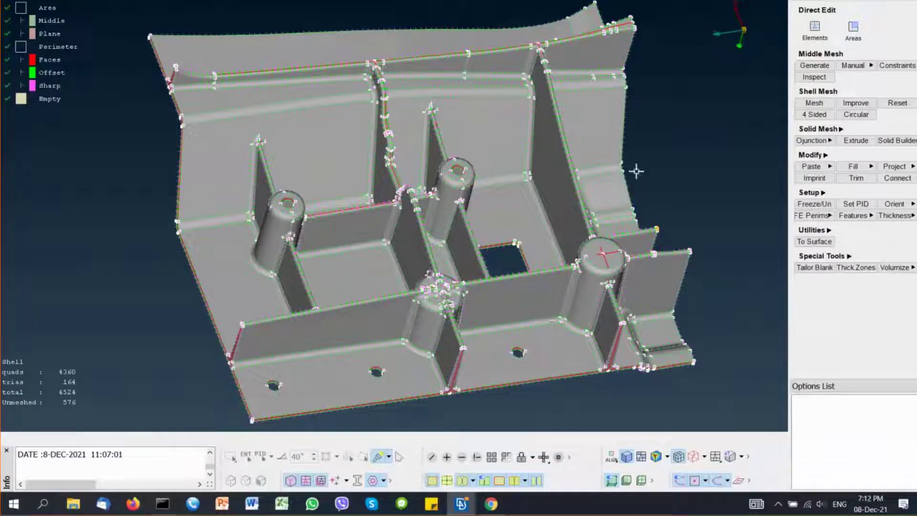
Step: Examine the Automatic Middle-Mesh Generator's part types, Casting parameters and Holes 2D treatment rules, leaving without generating a mesh
left_click(811, 68)
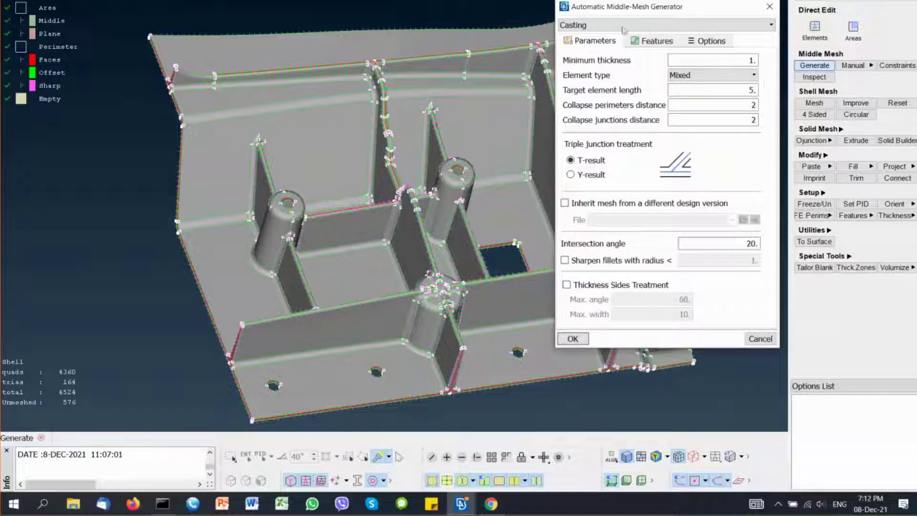
left_click(620, 26)
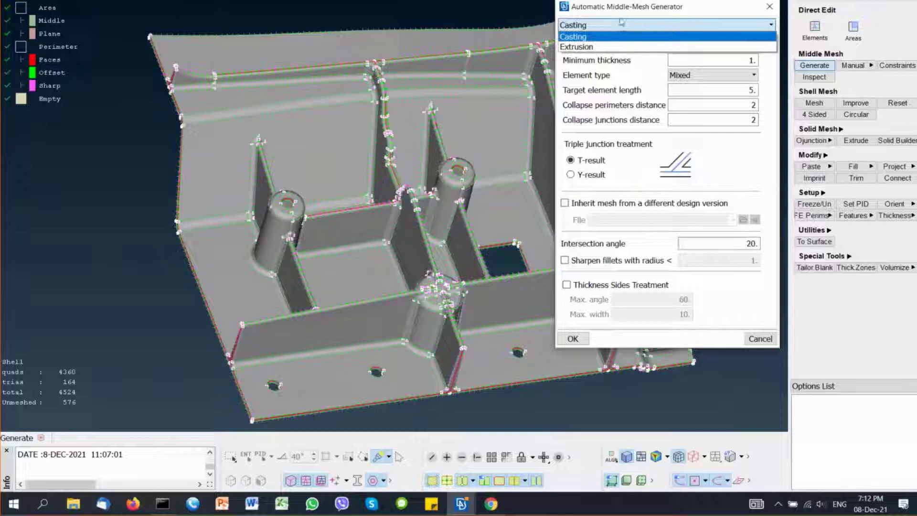
left_click(622, 22)
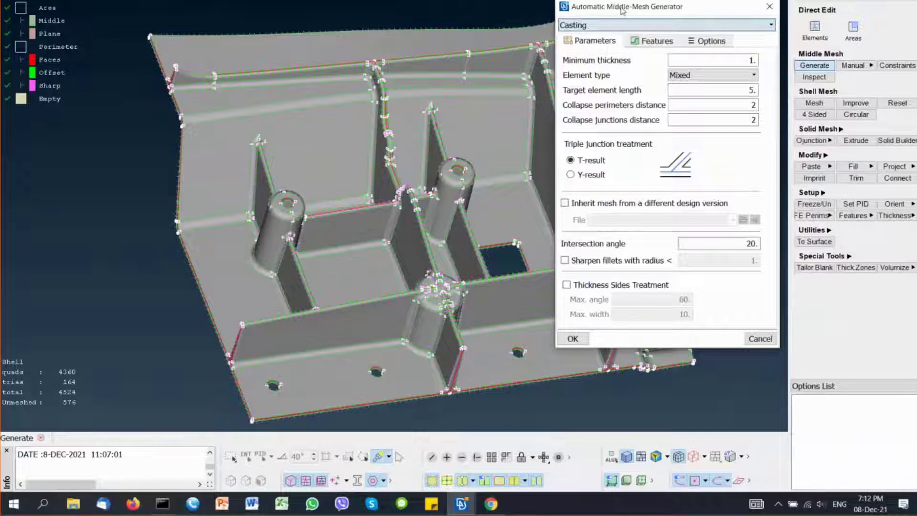
left_click(658, 41)
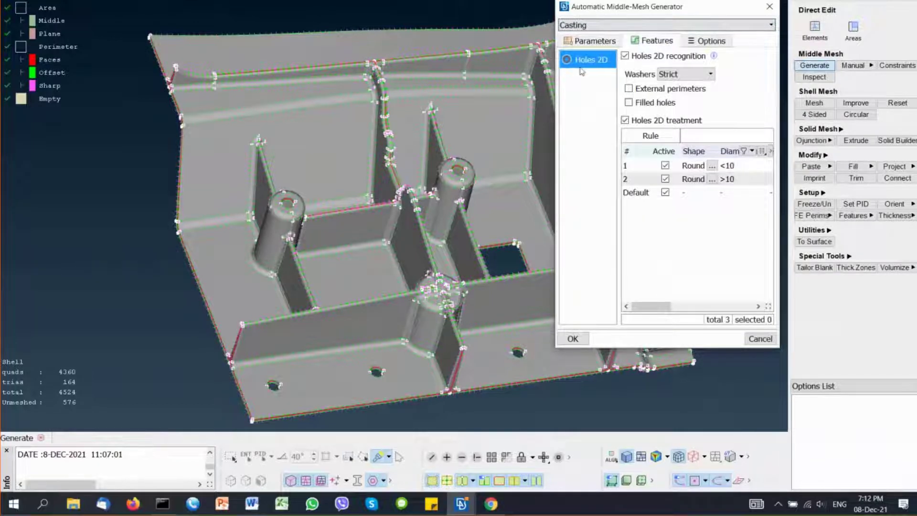
mouse_move(661, 308)
left_mouse_down()
mouse_move(759, 310)
mouse_move(661, 304)
left_mouse_up()
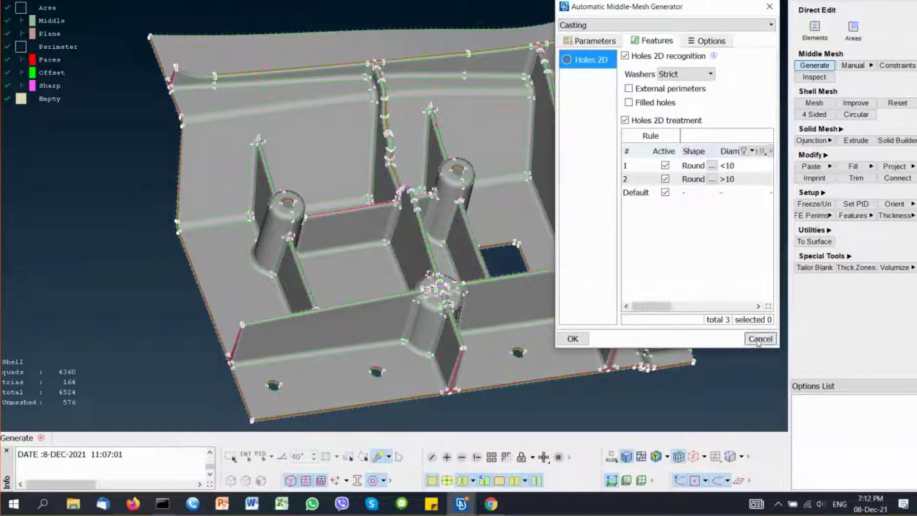
left_click(760, 339)
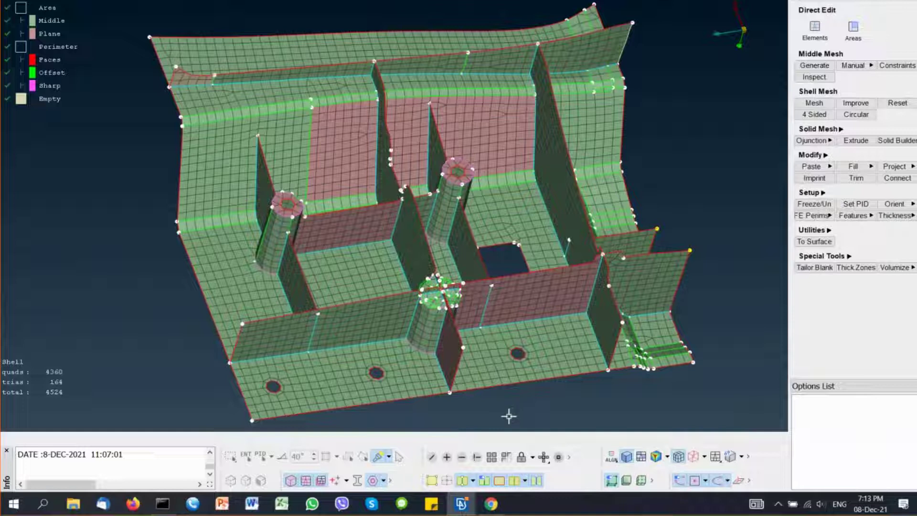
Step: Run Inspect on all faces and shells of the ribbed casting, and leave only the middle mesh displayed, without faces or Inspect results
left_click(815, 77)
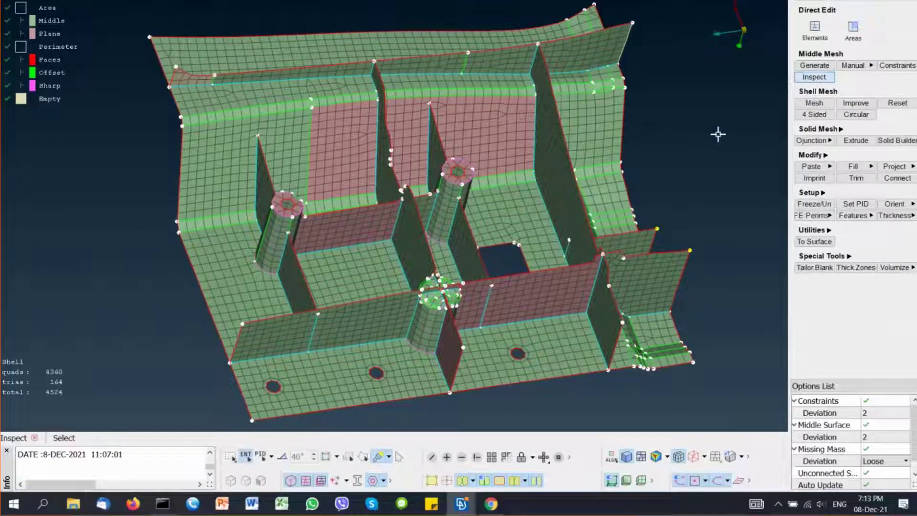
left_click(432, 481)
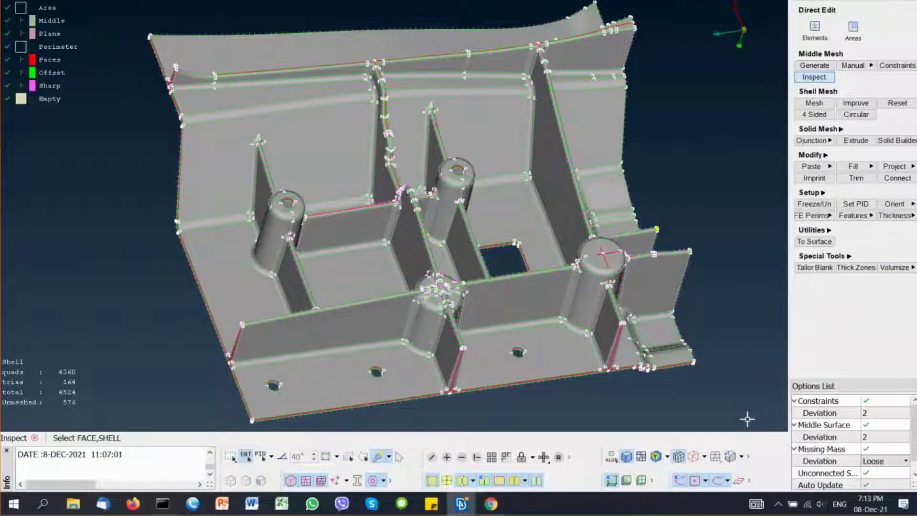
left_click_drag(754, 420, 135, 3)
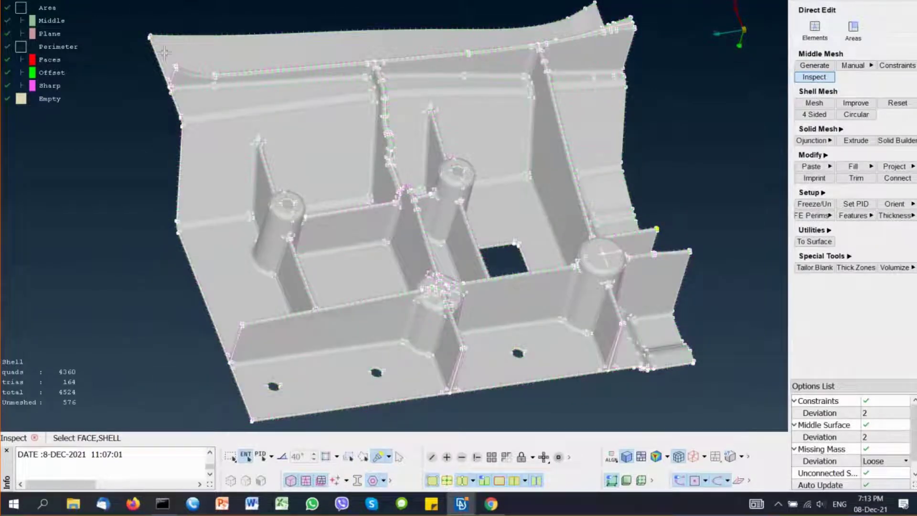
left_click(826, 425)
mouse_move(826, 425)
middle_click(590, 396)
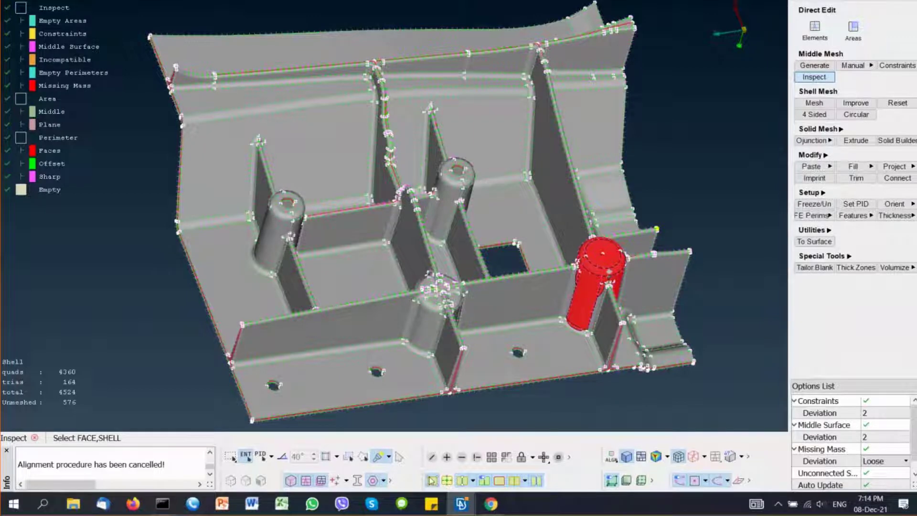
left_click(432, 481)
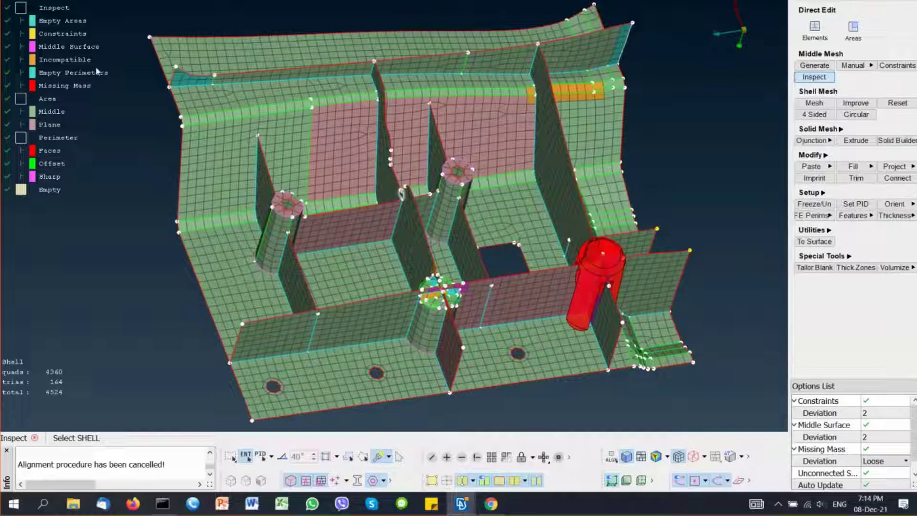
left_click(8, 9)
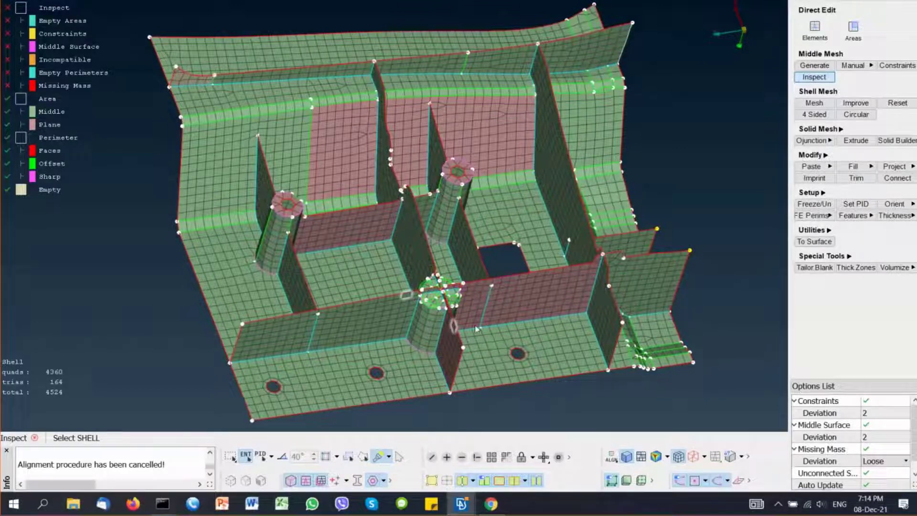
Step: Join the small areas of one quadrant on the cap of the boss where the ribs cross, using the Areas tool
scroll(437, 309, "up", 5)
scroll(438, 310, "up", 3)
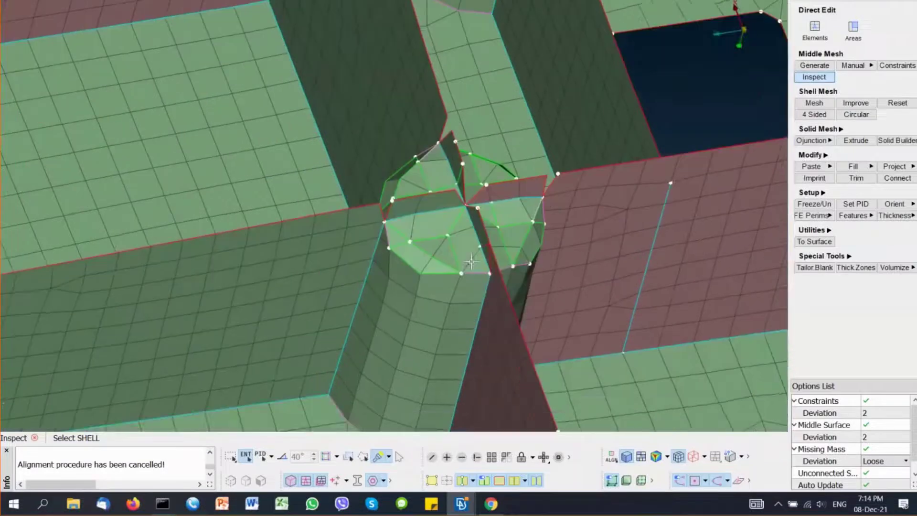
left_click(854, 30)
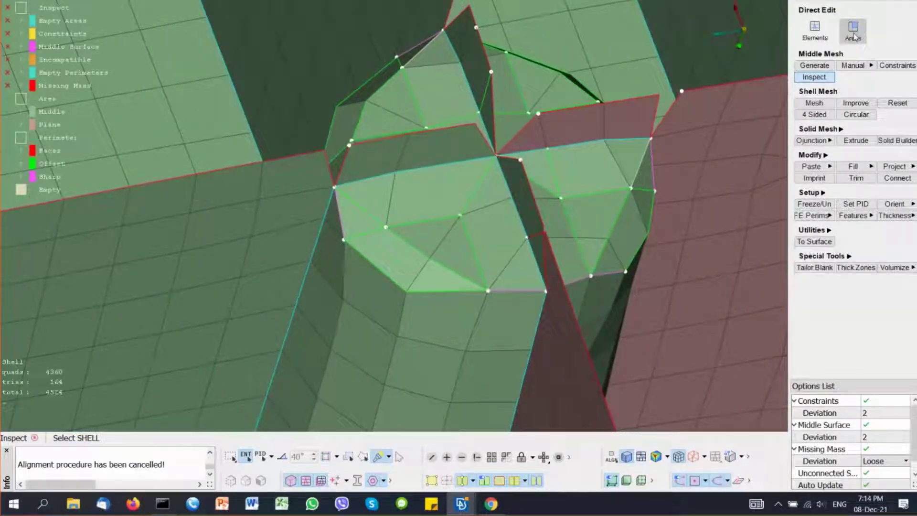
left_click(855, 2)
left_click(849, 16)
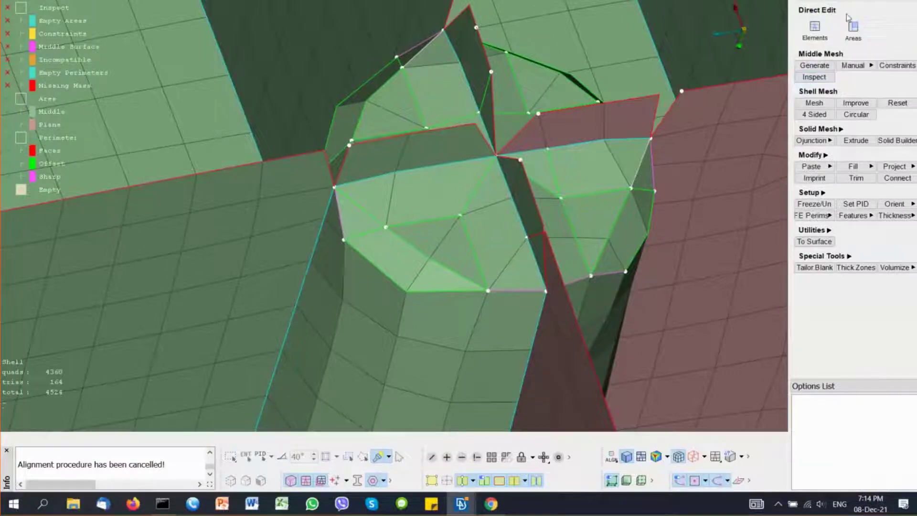
left_click(854, 34)
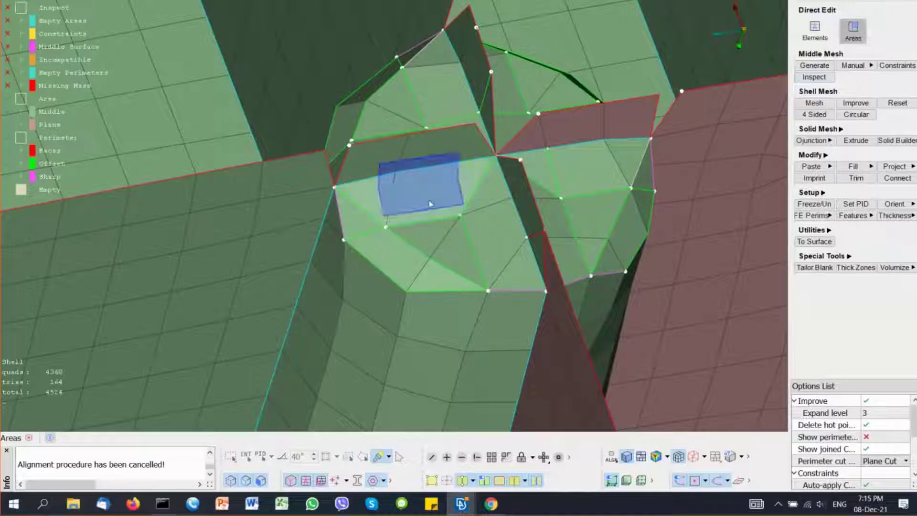
left_click(440, 239)
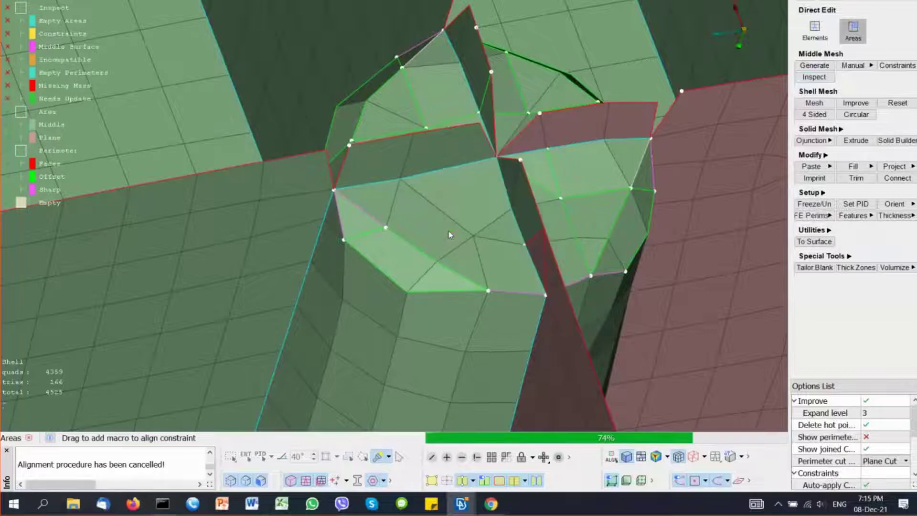
left_click(442, 232)
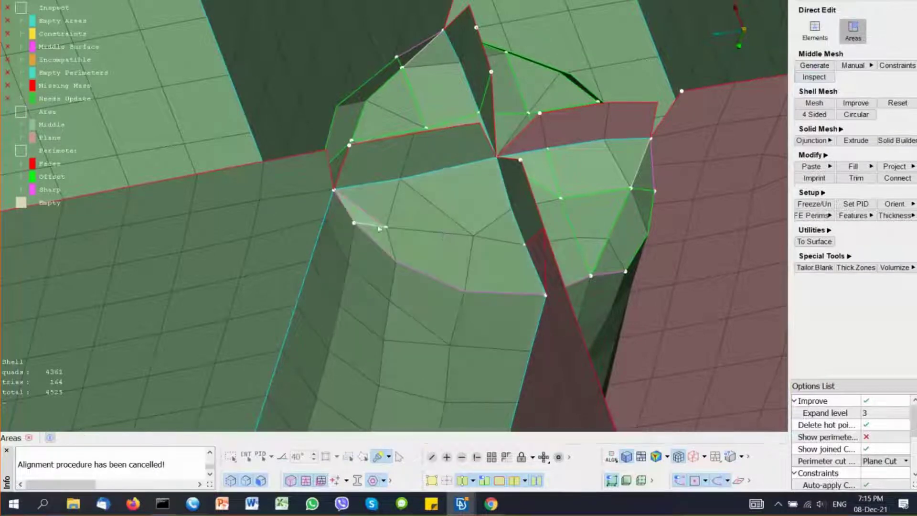
scroll(371, 221, "up", 3)
left_click(501, 230)
scroll(501, 233, "down", 3)
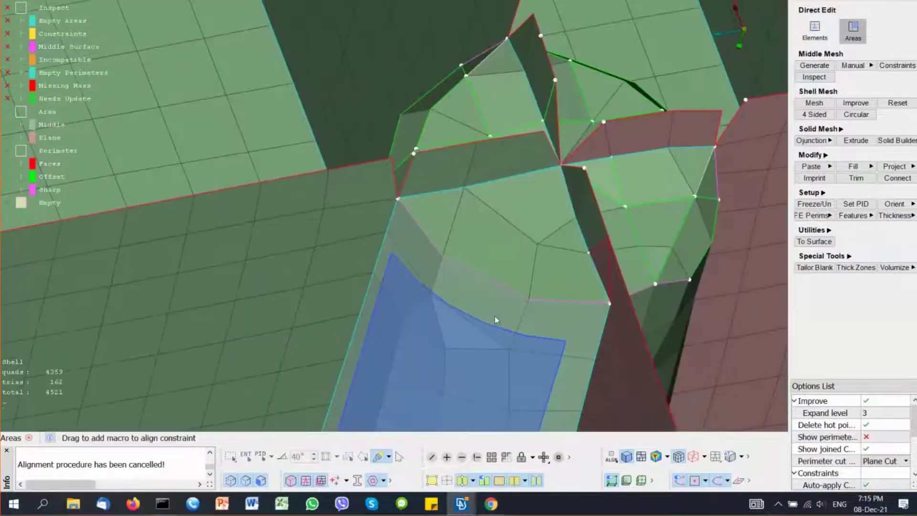
Step: Join the small areas in the adjacent front quadrant of the boss cap, on the other side of the short rib
middle_click_drag(495, 316, 460, 200)
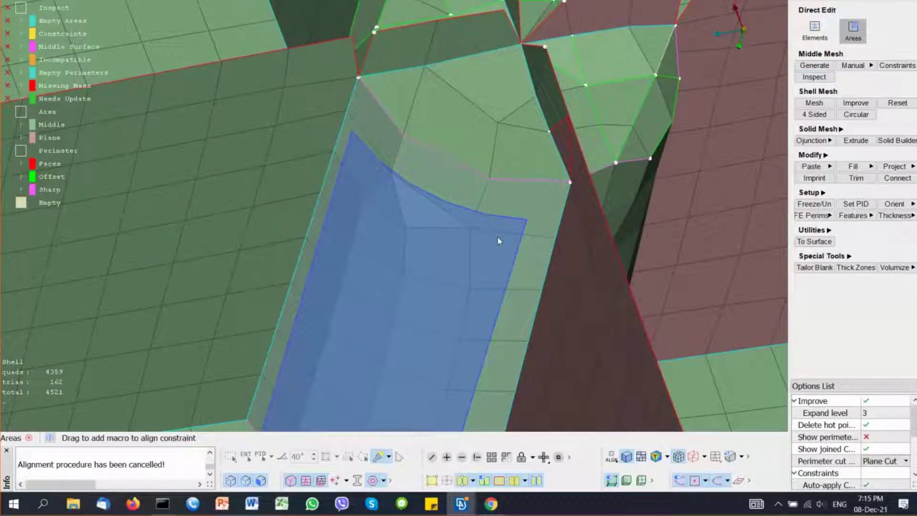
scroll(498, 241, "down", 3)
left_click_drag(480, 242, 426, 244, "ctrl")
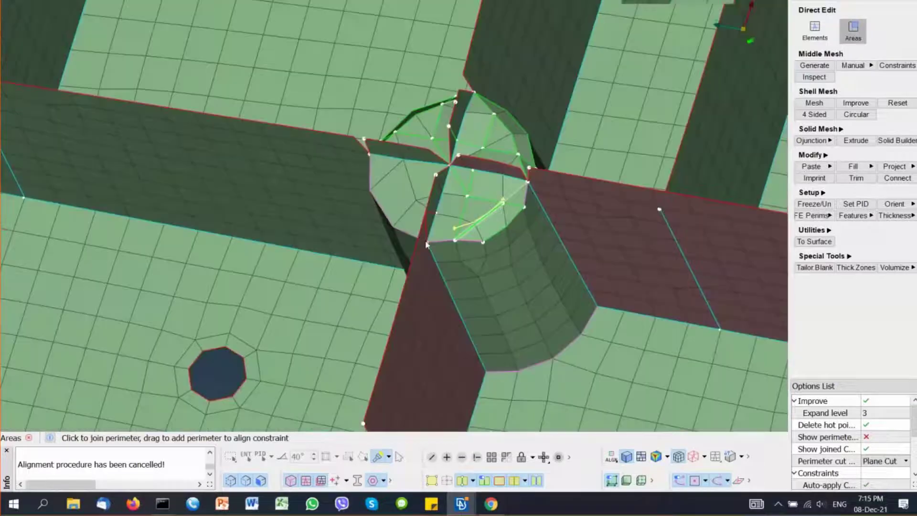
scroll(506, 203, "up", 3)
middle_click_drag(494, 214, 471, 252, "ctrl")
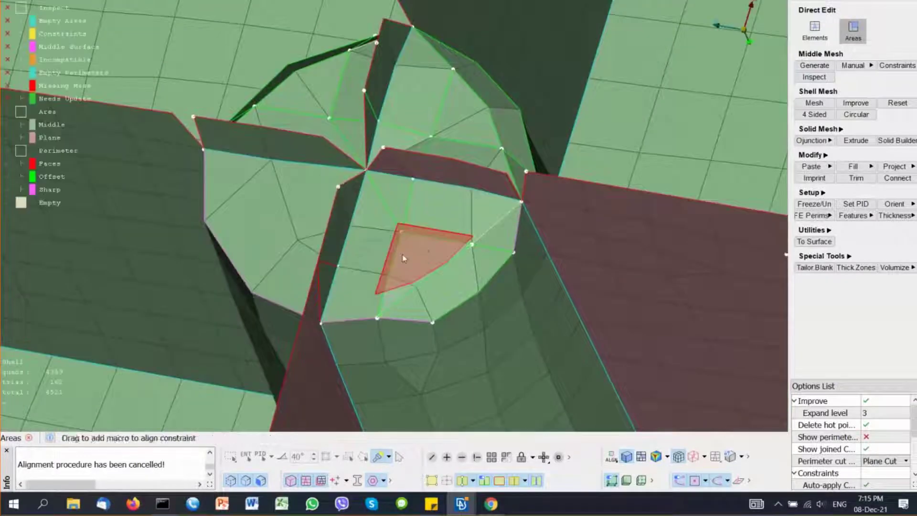
mouse_move(385, 228)
left_mouse_down()
mouse_move(382, 192)
mouse_move(516, 236)
mouse_move(466, 271)
mouse_move(430, 261)
left_mouse_up()
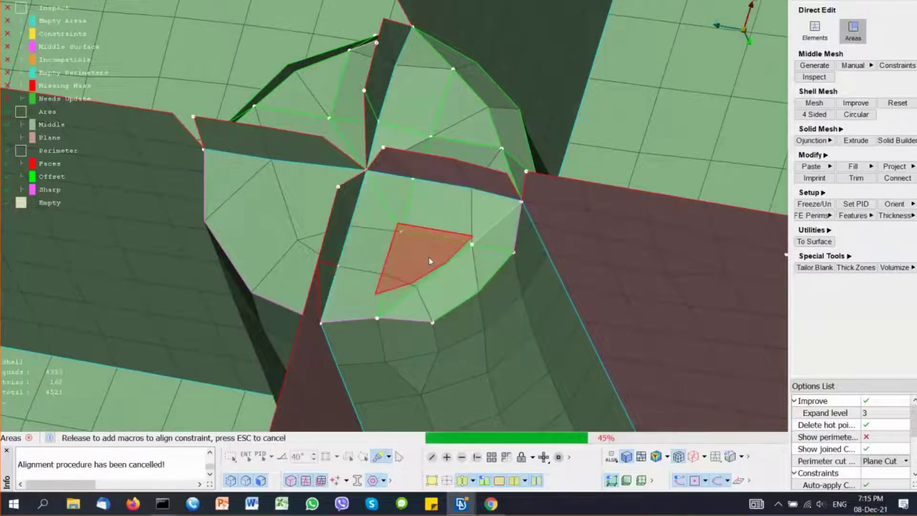
Step: Merge the small areas of the third boss-cap quadrant, behind the long rib, up to its curved outer edge
middle_click_drag(406, 177, 392, 267, "ctrl")
left_click_drag(392, 267, 393, 281, "ctrl")
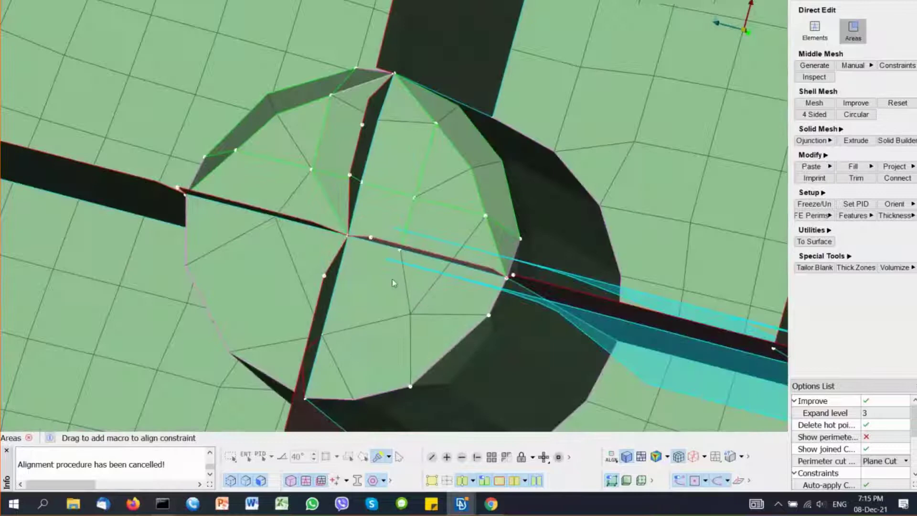
mouse_move(395, 220)
left_mouse_down()
mouse_move(431, 120)
mouse_move(454, 191)
mouse_move(506, 241)
mouse_move(497, 208)
mouse_move(465, 235)
mouse_move(457, 223)
left_mouse_up()
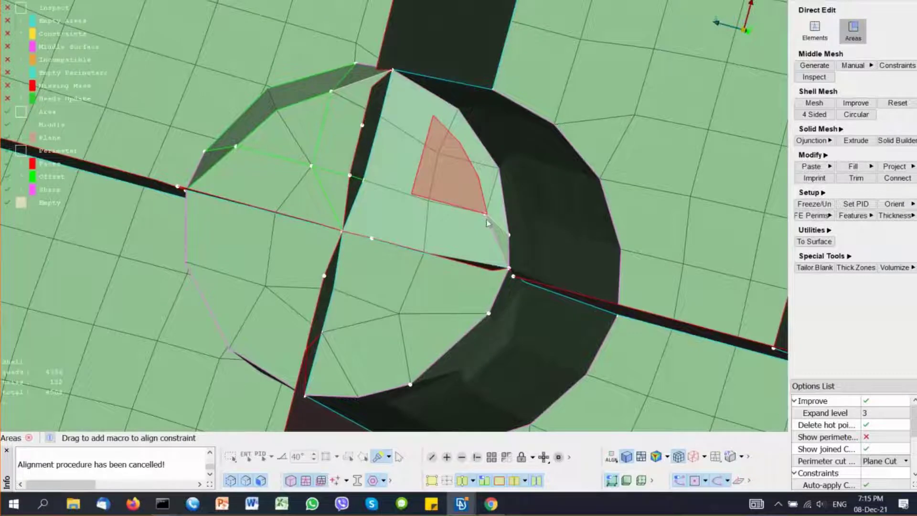
scroll(486, 219, "up", 3)
scroll(464, 230, "down", 3)
Step: Join the remaining small areas of the fourth quadrant of the boss cap into a single area
middle_click_drag(437, 200, 475, 207, "ctrl")
mouse_move(475, 206)
left_mouse_down("ctrl")
mouse_move(454, 187)
mouse_move(433, 189)
mouse_move(421, 214)
mouse_move(379, 221)
mouse_move(312, 198)
mouse_move(344, 155)
mouse_move(441, 106)
mouse_move(428, 146)
mouse_move(388, 172)
left_mouse_up("ctrl")
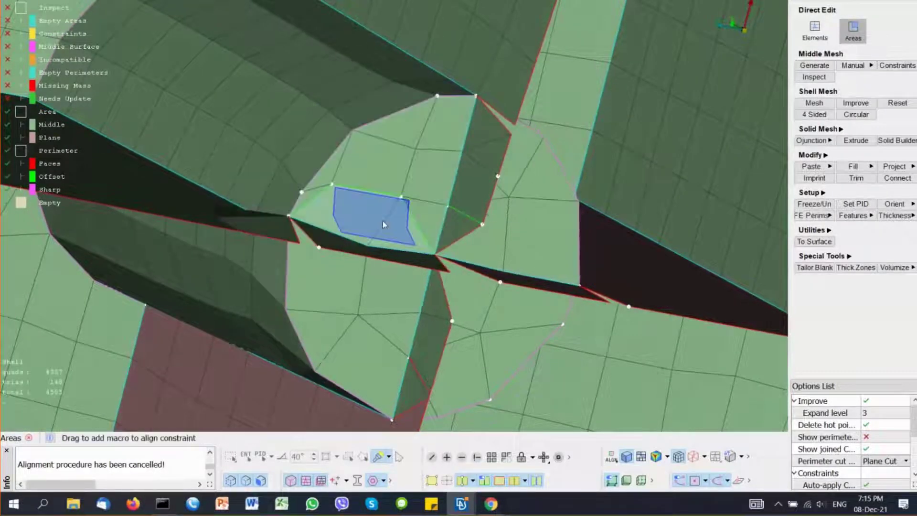
scroll(408, 180, "down", 3)
mouse_move(408, 181)
left_mouse_down("ctrl")
mouse_move(420, 190)
mouse_move(403, 160)
mouse_move(377, 149)
mouse_move(420, 190)
left_mouse_up("ctrl")
left_click(427, 192)
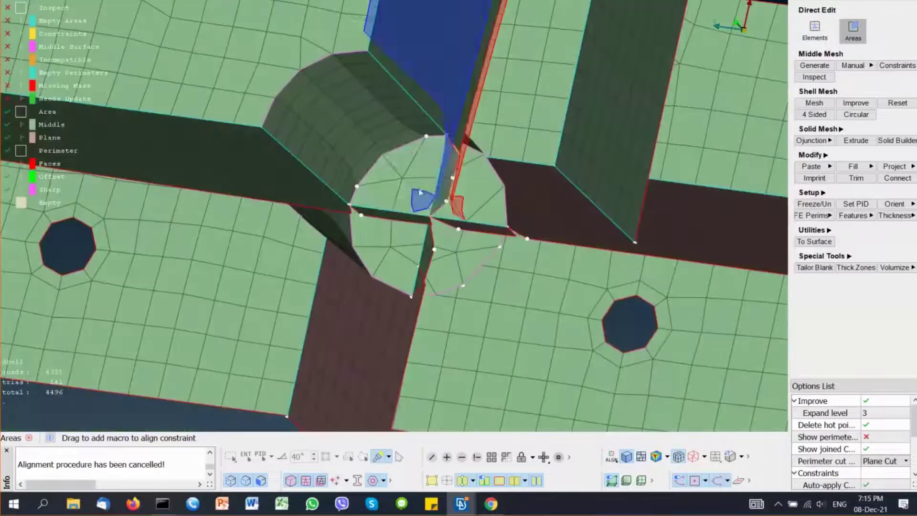
Step: Delete the hot points along the curved outer edge of the boss-cap quadrant behind the long rib
scroll(371, 192, "up", 3)
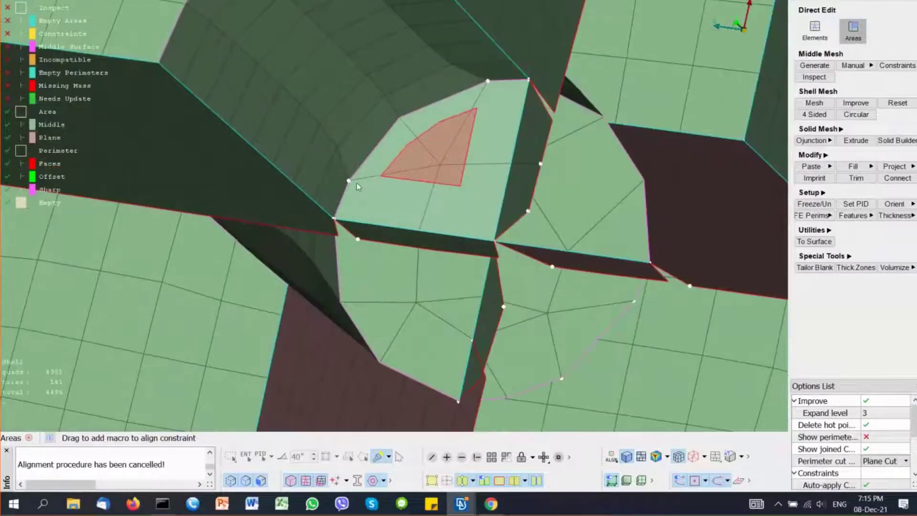
left_click(350, 181)
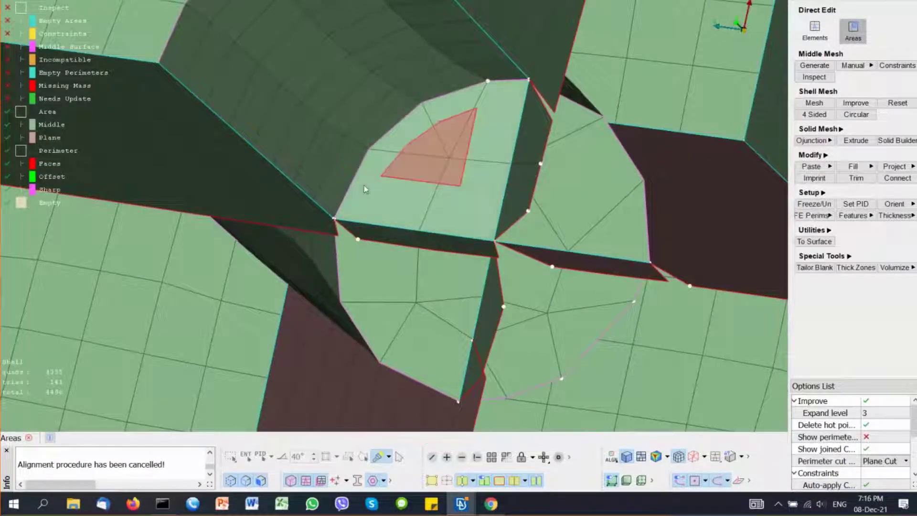
scroll(418, 181, "down", 5)
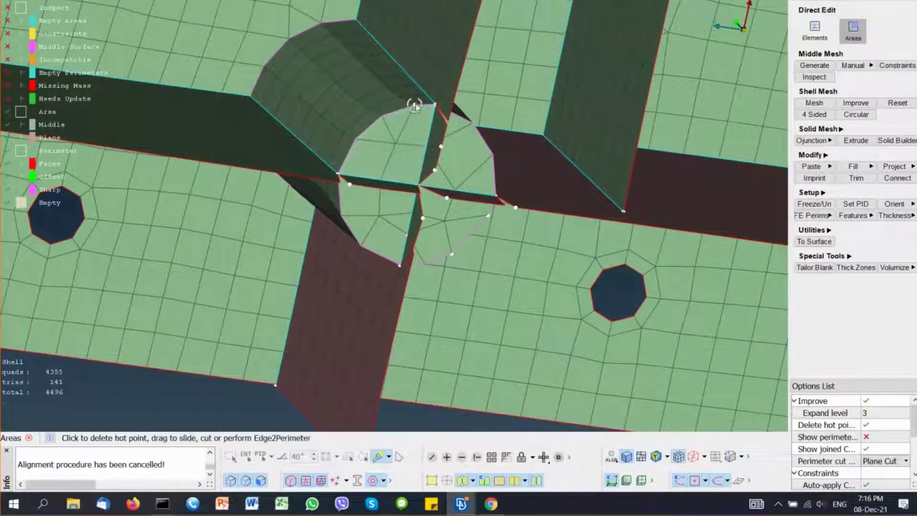
right_click(414, 103)
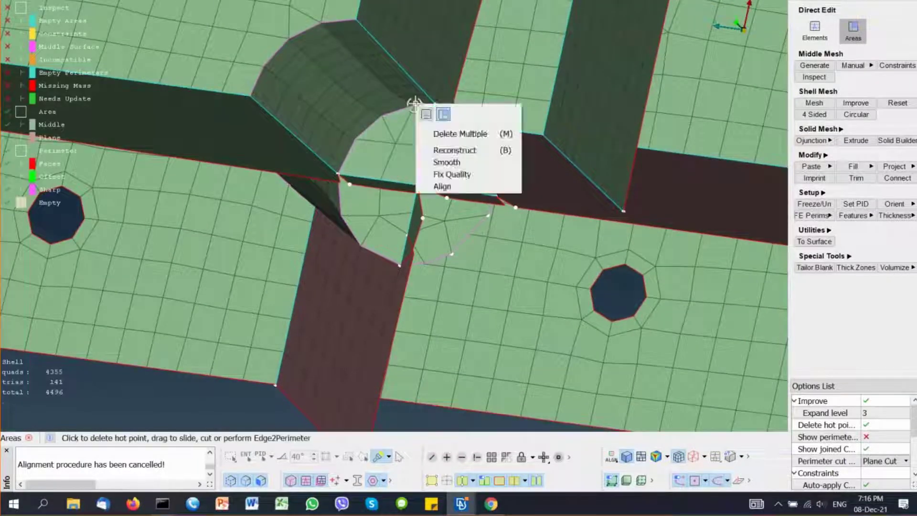
left_click(443, 134)
middle_click(347, 120)
Step: Increase the number of nodes along the curved outer edges of the boss-cap quadrants
left_click_drag(394, 165, 378, 127, "ctrl")
scroll(458, 231, "up", 5)
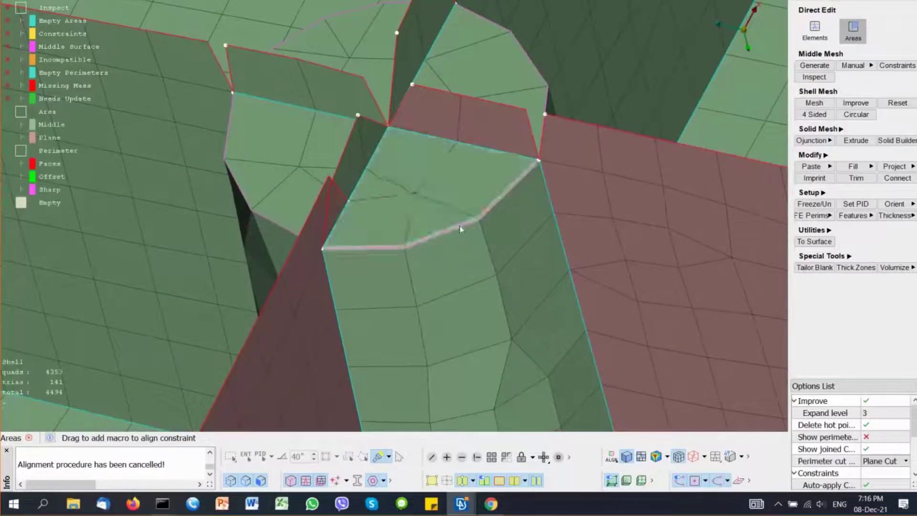
right_click(459, 226)
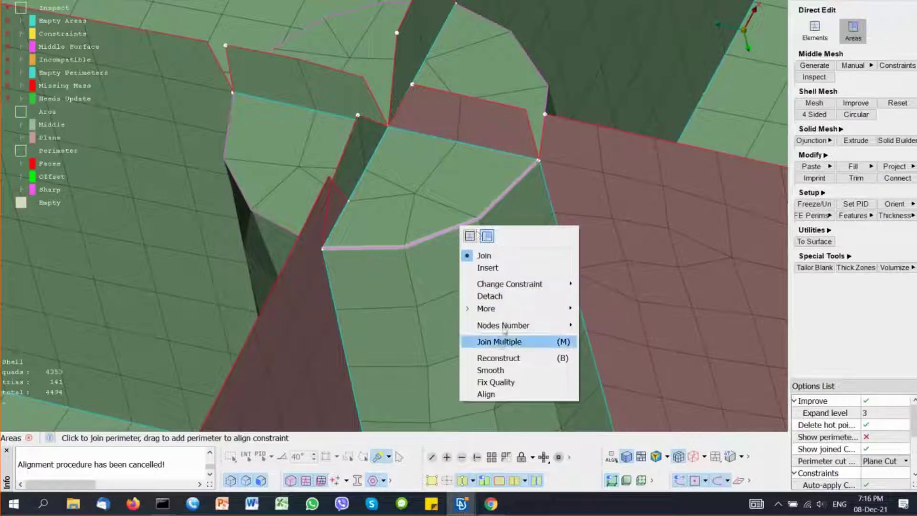
mouse_move(564, 327)
left_click(607, 328)
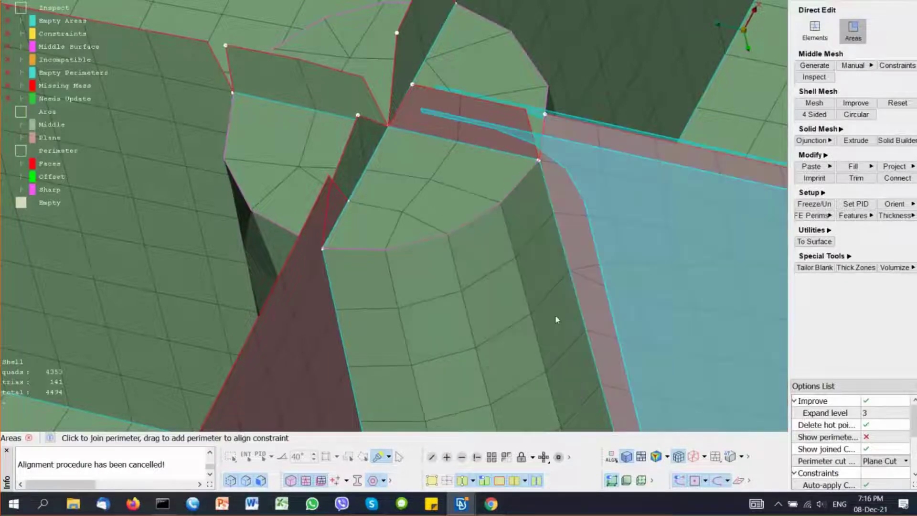
scroll(497, 301, "down", 3)
left_click_drag(495, 299, 523, 202, "ctrl")
key("ctrl+z")
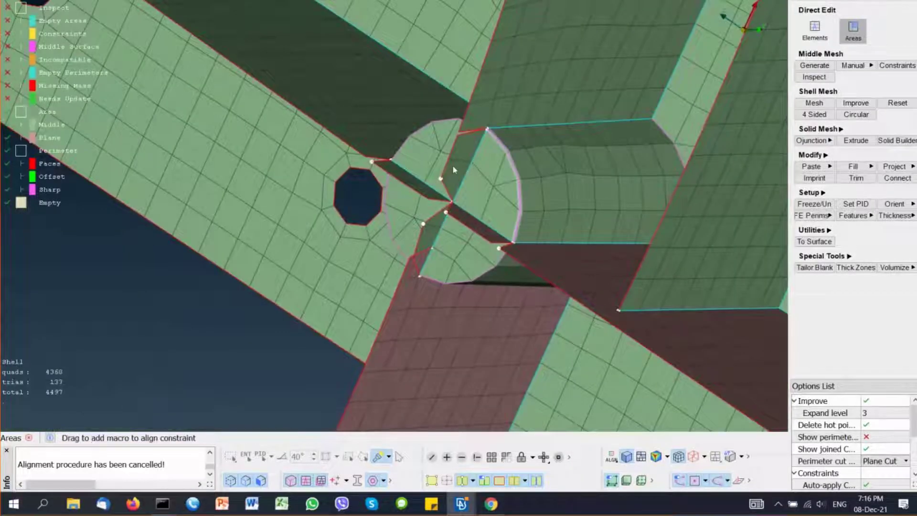
left_click_drag(438, 142, 389, 210, "ctrl")
left_click(369, 220)
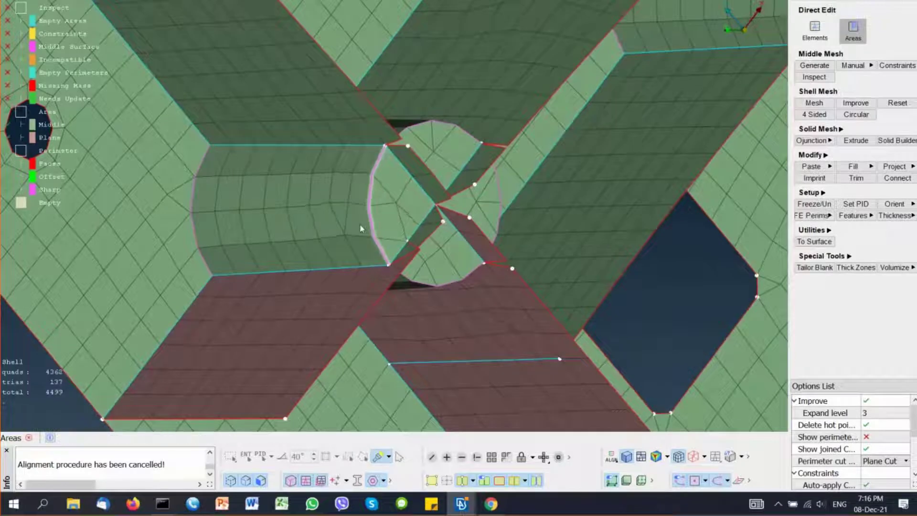
Step: Switch to element editing and move the rib corner nodes at the crossing onto one common point, closing the notch in the short rib
left_click_drag(360, 229, 485, 170, "ctrl")
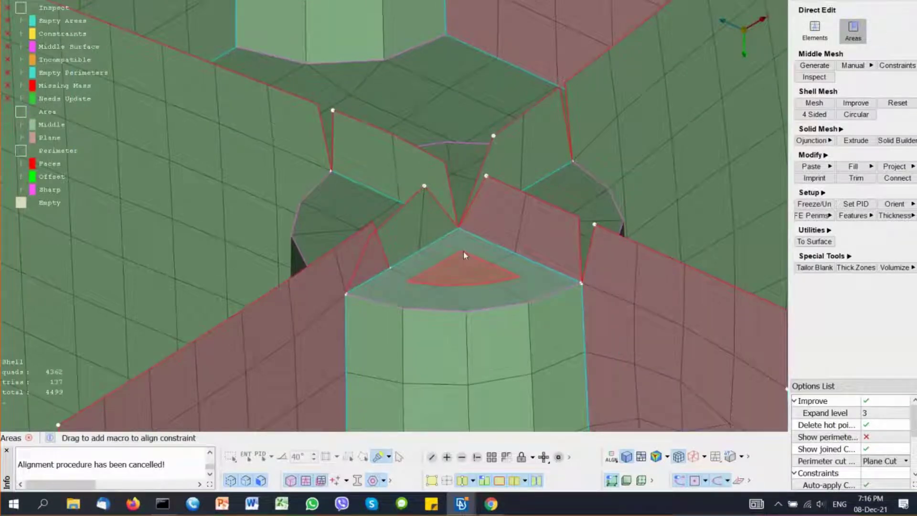
key("Tab")
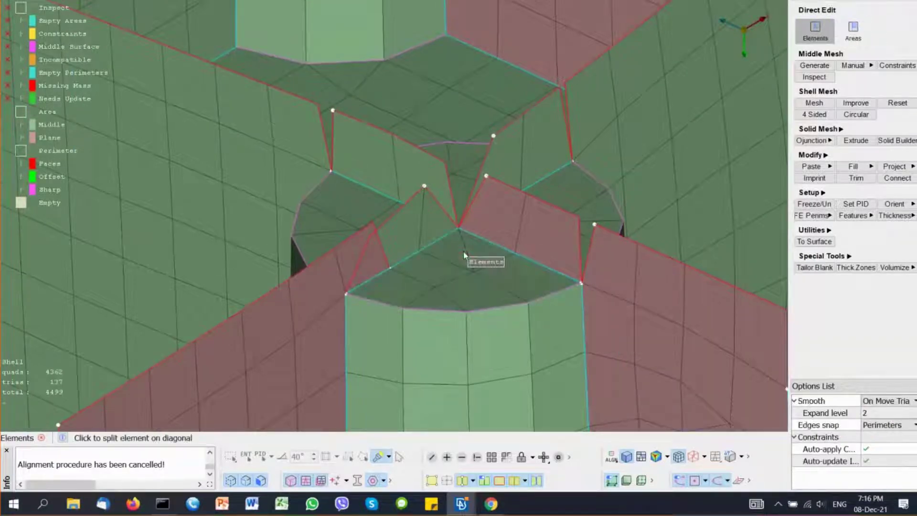
scroll(424, 216, "up", 3)
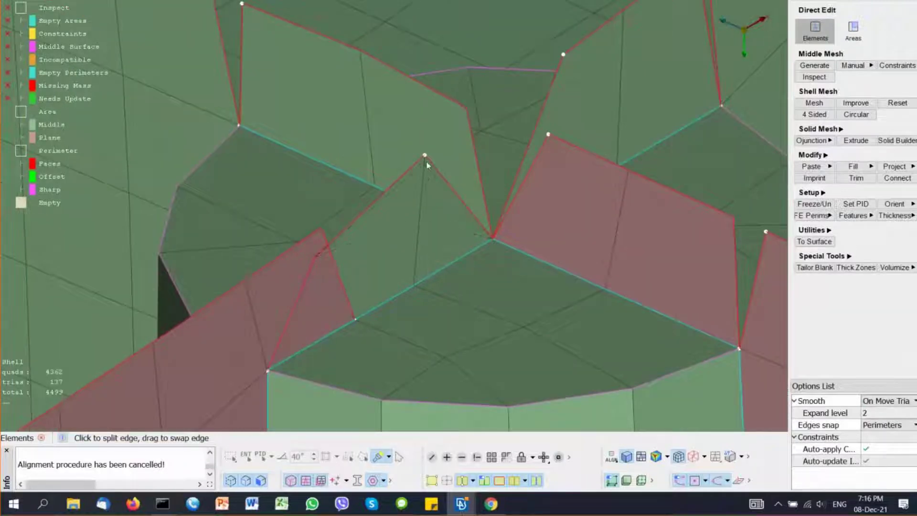
left_click_drag(425, 155, 483, 126)
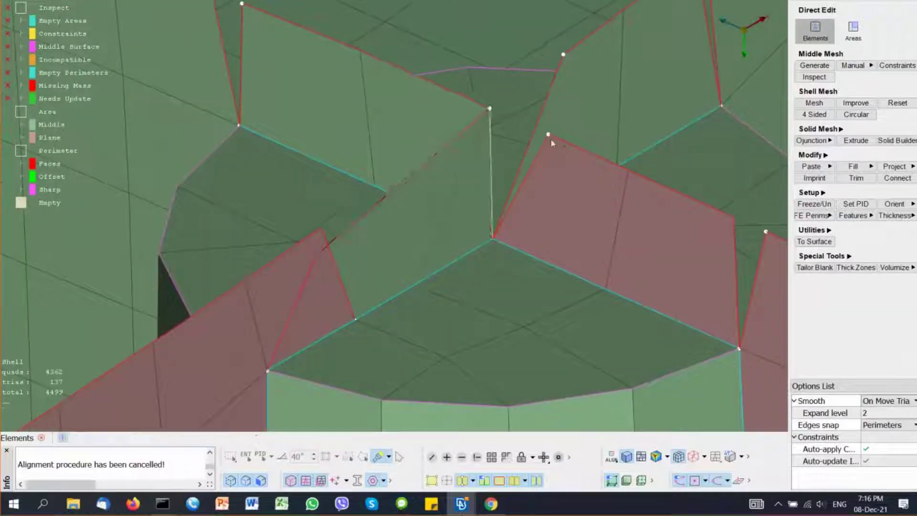
left_click_drag(547, 134, 563, 55)
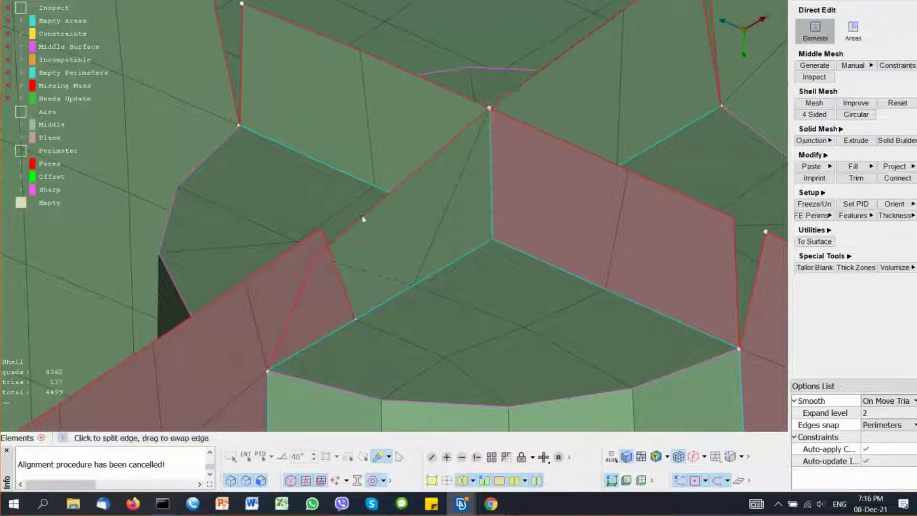
left_click_drag(316, 257, 317, 256)
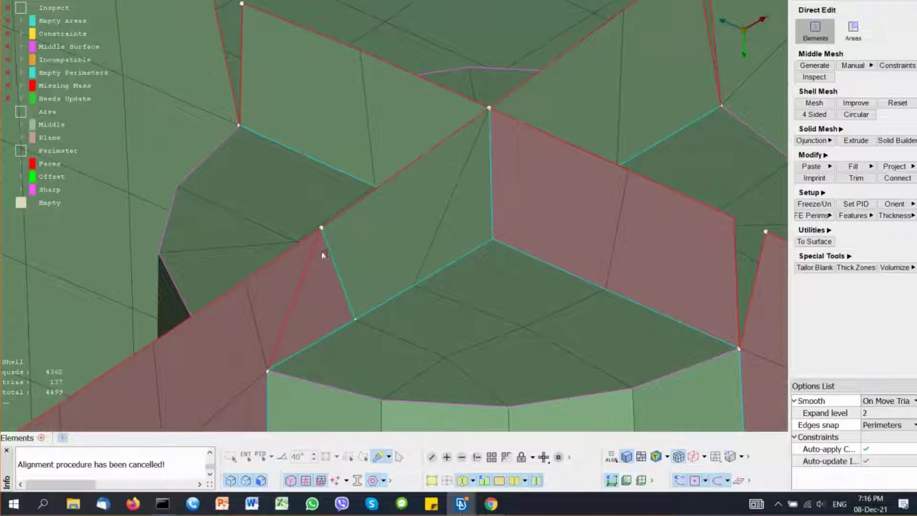
Step: Close the remaining notches in the ribs around the boss cap, including the triangular one beside the front quadrant
middle_click_drag(418, 208, 529, 333, "ctrl")
left_click_drag(417, 206, 430, 207, "ctrl")
left_click_drag(312, 113, 348, 130)
scroll(373, 165, "down", 3)
middle_click_drag(457, 178, 374, 186, "ctrl")
left_click_drag(375, 190, 358, 190, "ctrl")
left_click_drag(458, 140, 466, 137)
left_click_drag(445, 310, 397, 298)
scroll(397, 297, "down", 3)
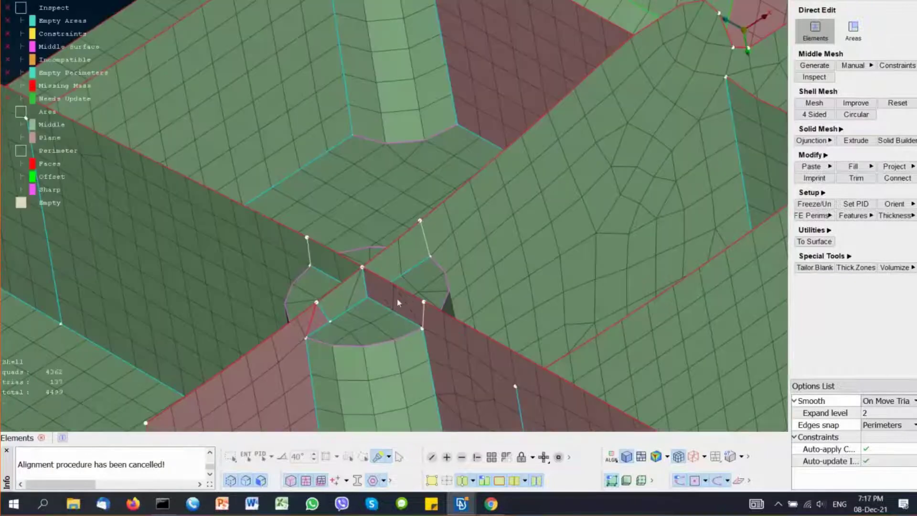
right_click(320, 321)
left_click(348, 373)
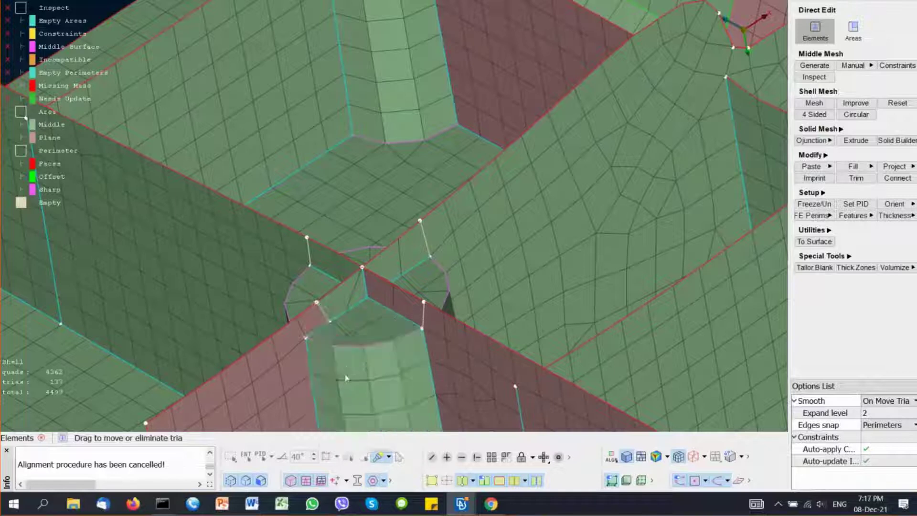
Step: Switch back to area editing and join the short vertical perimeters that separate the patches at the crossing from the ribs
key("Tab")
left_click(345, 317)
left_click(326, 317)
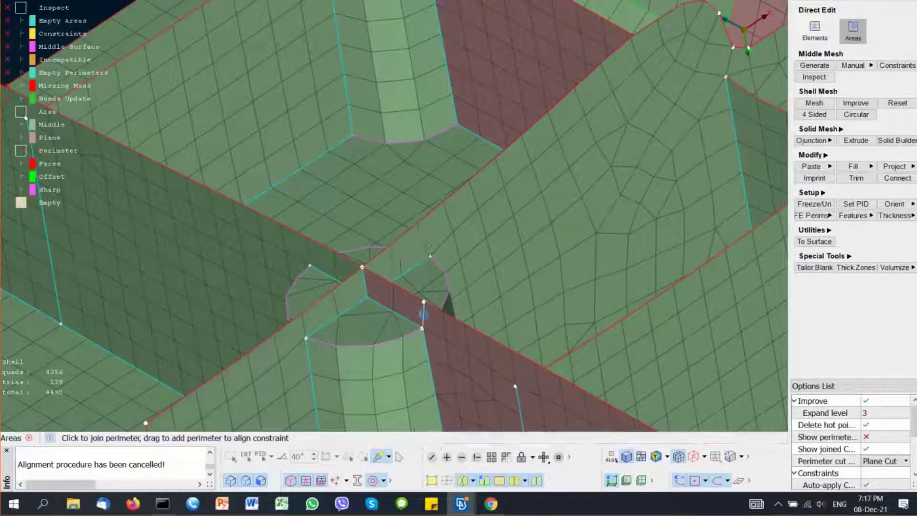
left_click(423, 315)
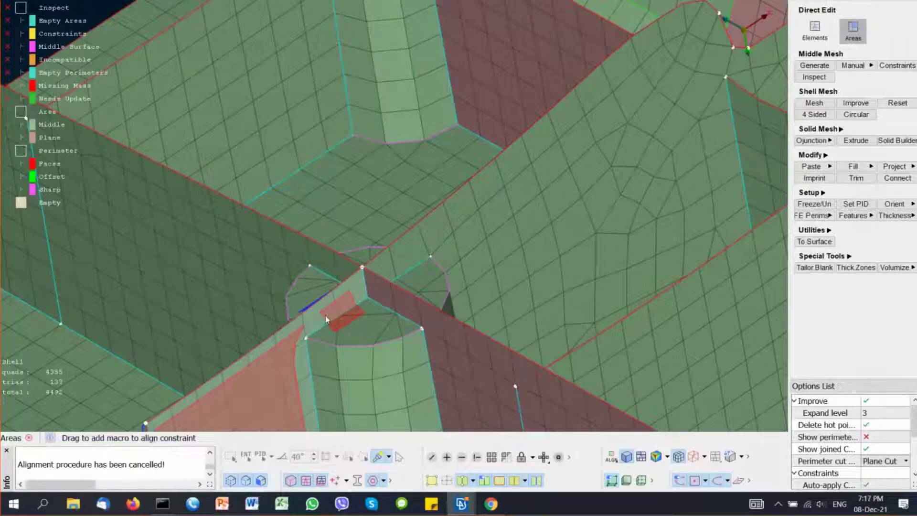
Step: Edit the align constraint of the short rib in front of the crossing, removing the boss-cap faces from both face groups
middle_click_drag(317, 323, 457, 231, "ctrl")
left_click_drag(457, 231, 457, 204, "ctrl")
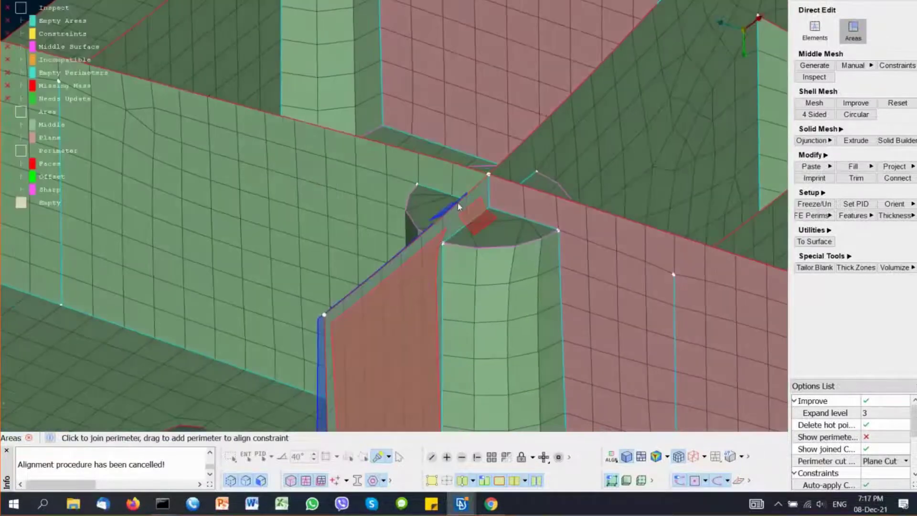
scroll(459, 215, "up", 4)
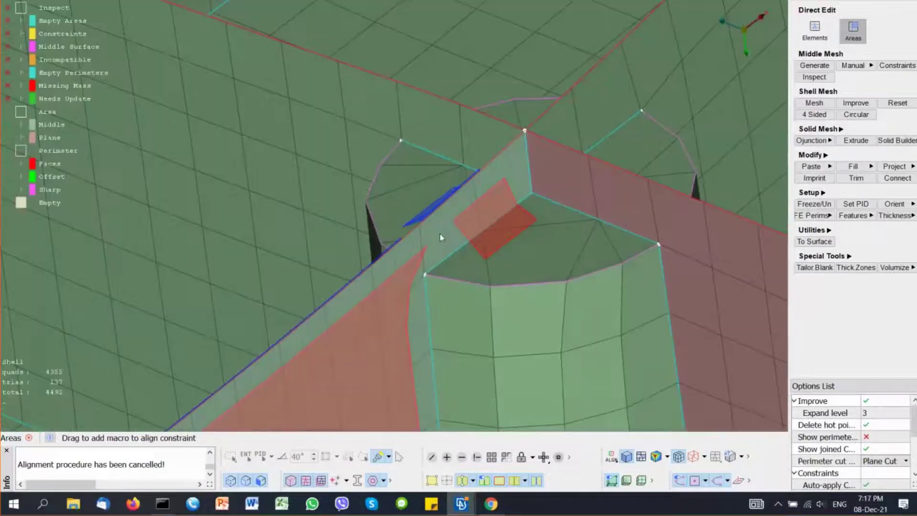
scroll(441, 238, "down", 4)
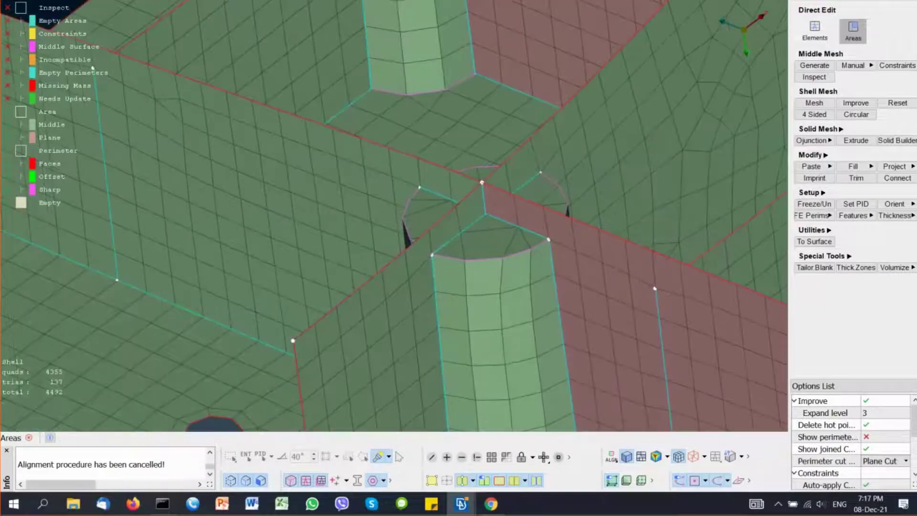
scroll(467, 225, "up", 6)
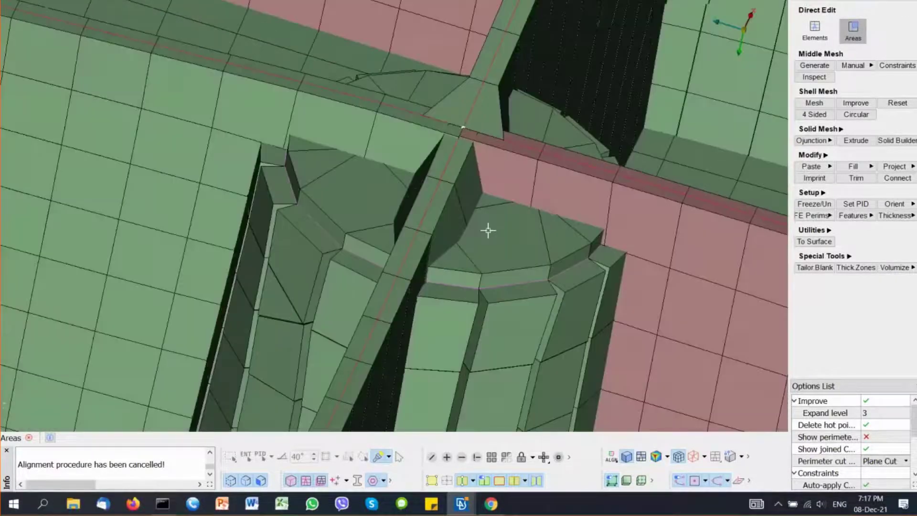
left_click_drag(487, 236, 478, 188, "ctrl")
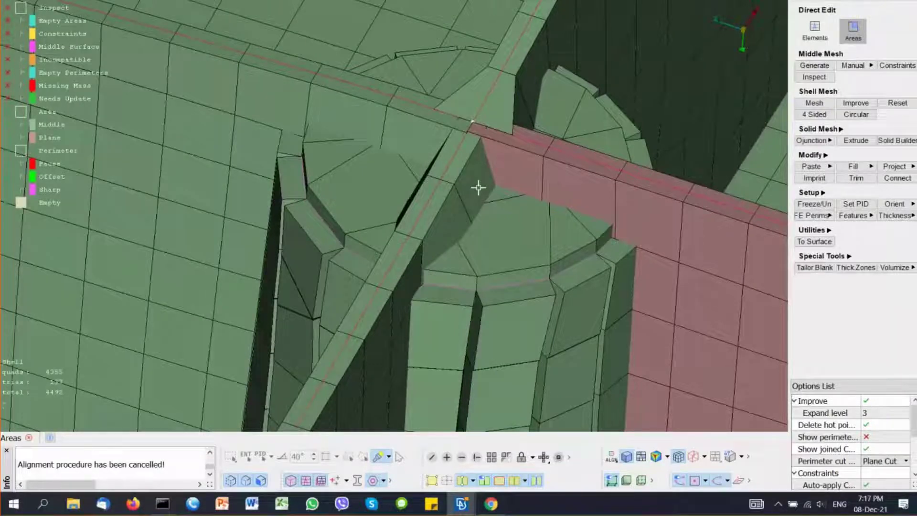
left_click(430, 217)
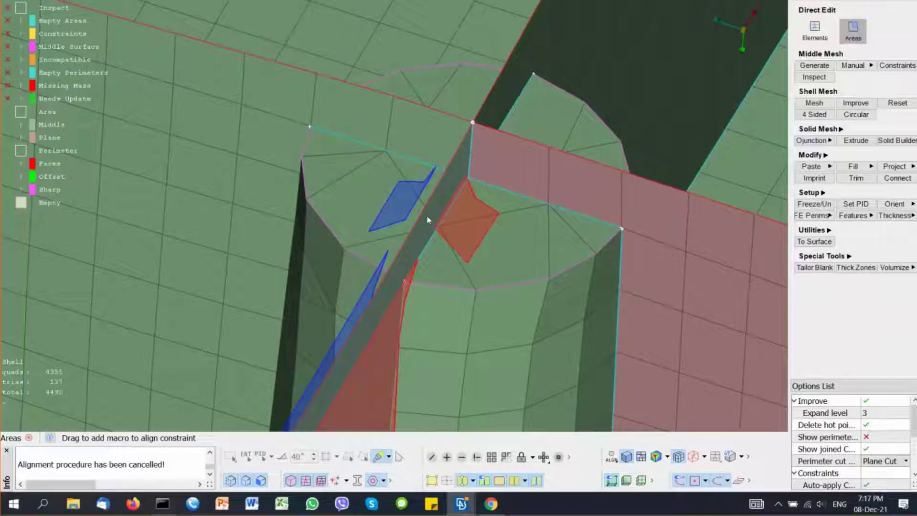
right_click(427, 219)
mouse_move(459, 246)
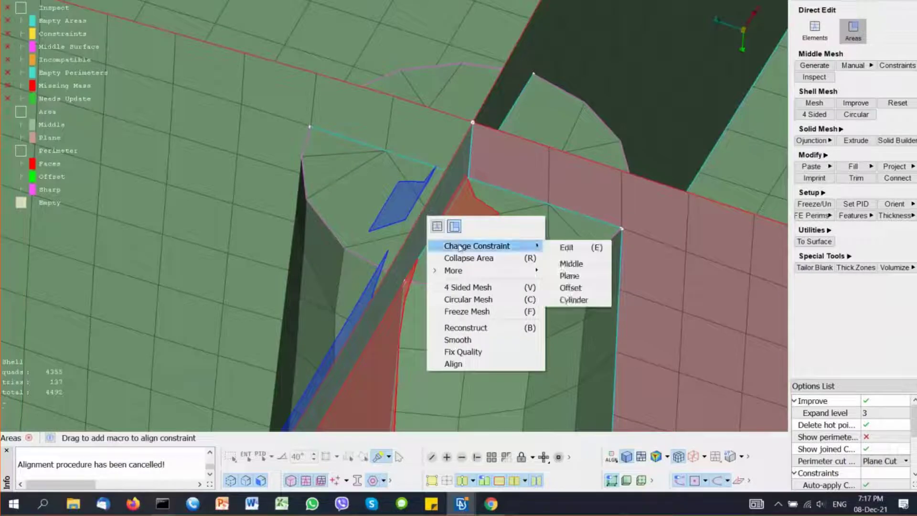
left_click(584, 252)
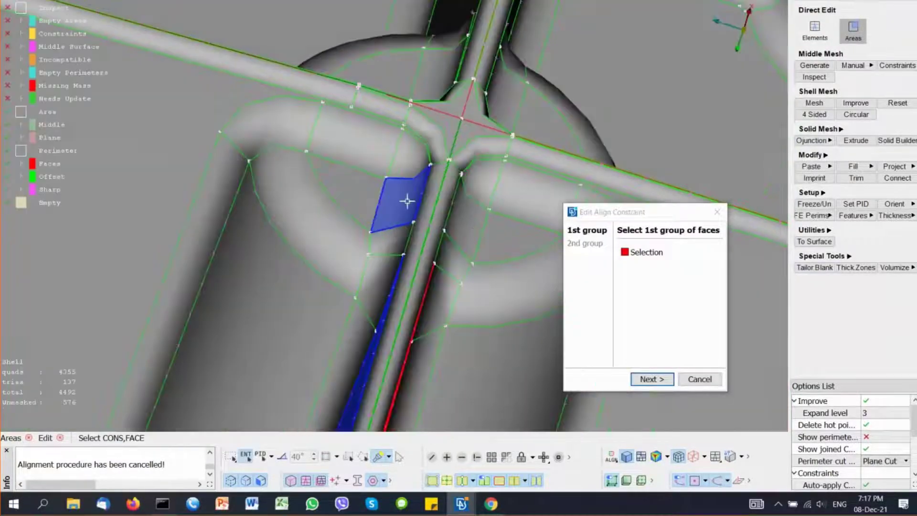
middle_click(407, 201)
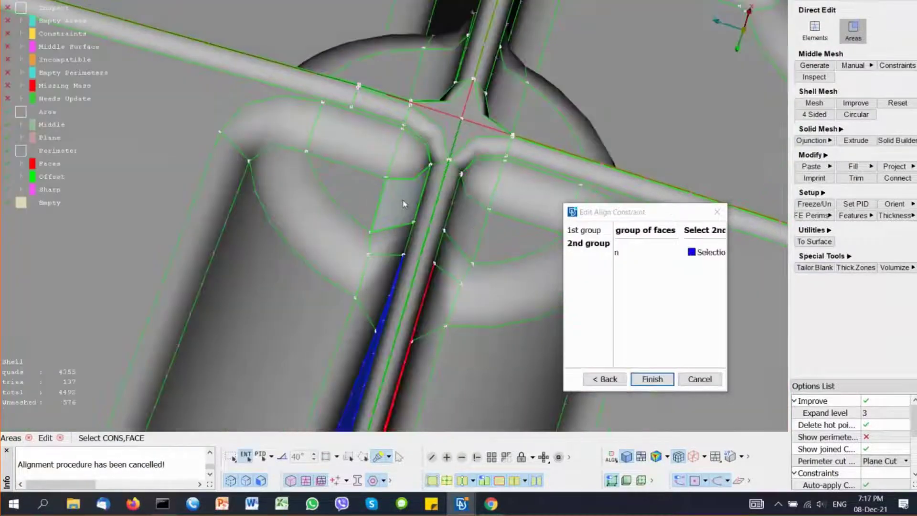
middle_click(403, 200)
Step: Edit the align constraint of the rib behind the crossing, removing the small faces at the boss from both face groups
left_click_drag(465, 221, 470, 158, "ctrl")
right_click(471, 157)
mouse_move(505, 192)
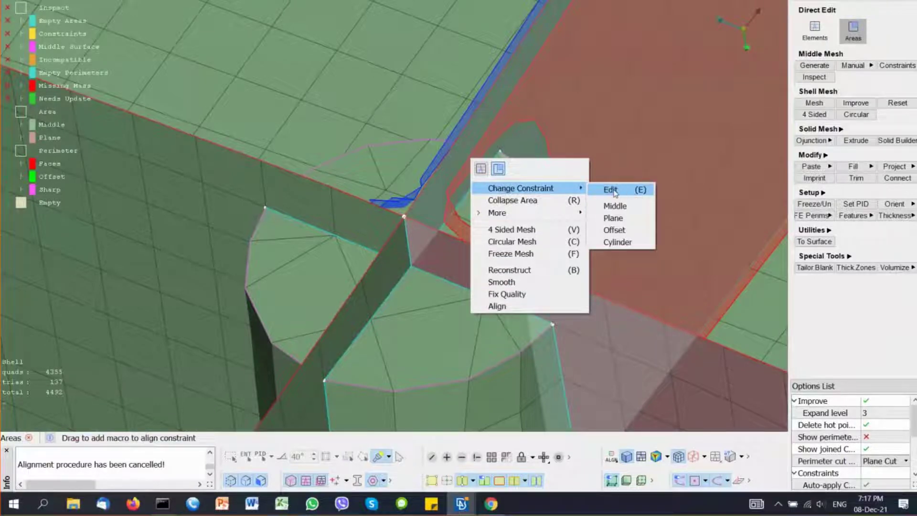
key("e")
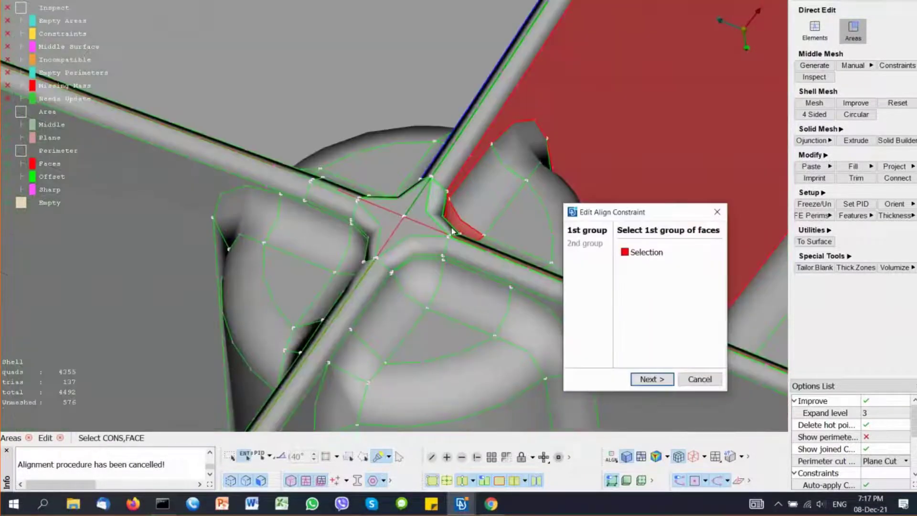
left_click_drag(453, 218, 381, 180, "ctrl")
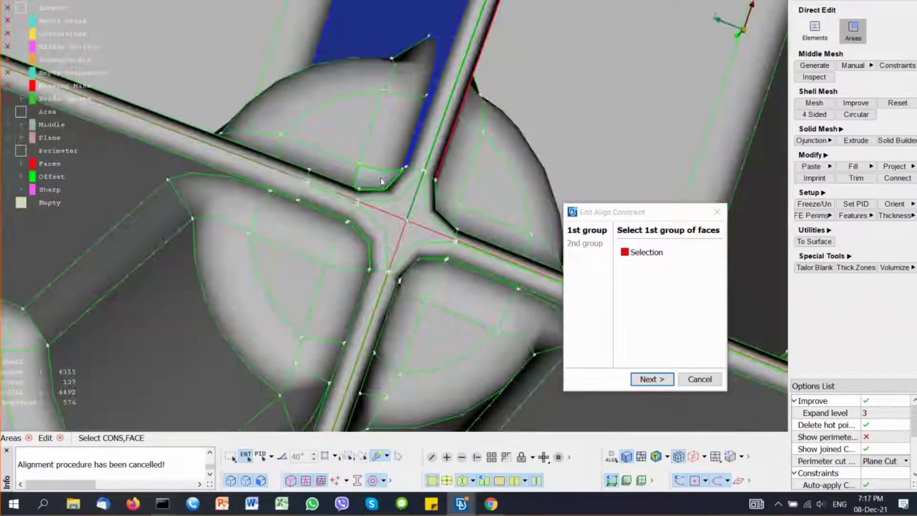
middle_click(381, 180)
middle_click(380, 179)
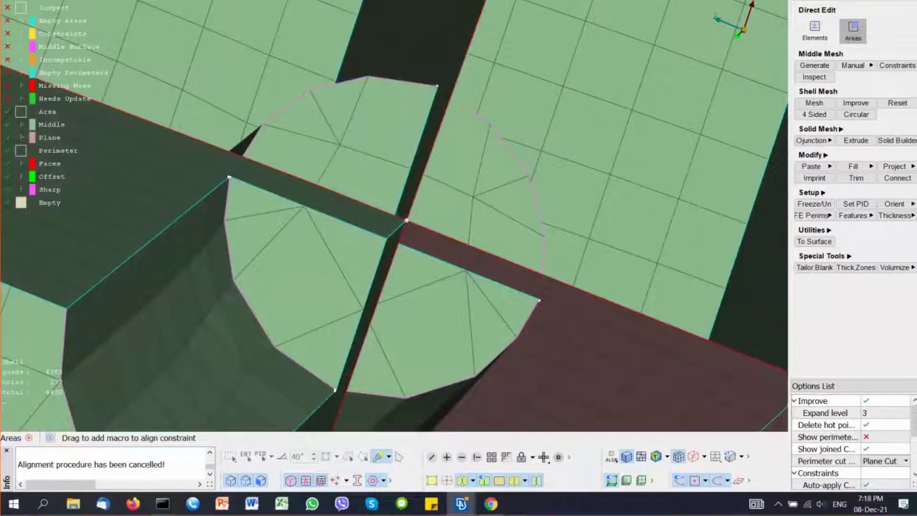
Step: Examine the corrected rib crossing and the neighbouring ribs toward the casting's outer end
scroll(454, 242, "down", 2)
left_click_drag(454, 243, 432, 230, "ctrl")
left_click(432, 230)
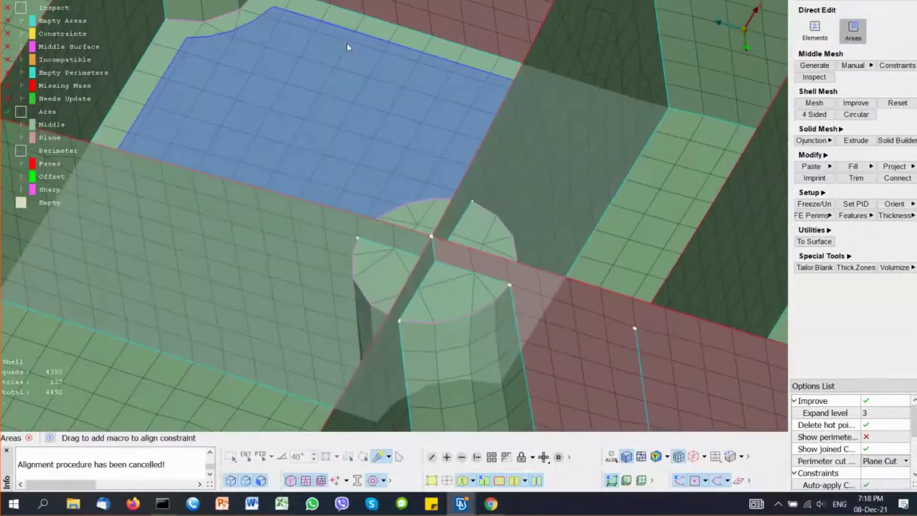
scroll(471, 215, "down", 3)
middle_click_drag(563, 328, 424, 252, "ctrl")
scroll(425, 252, "down", 4)
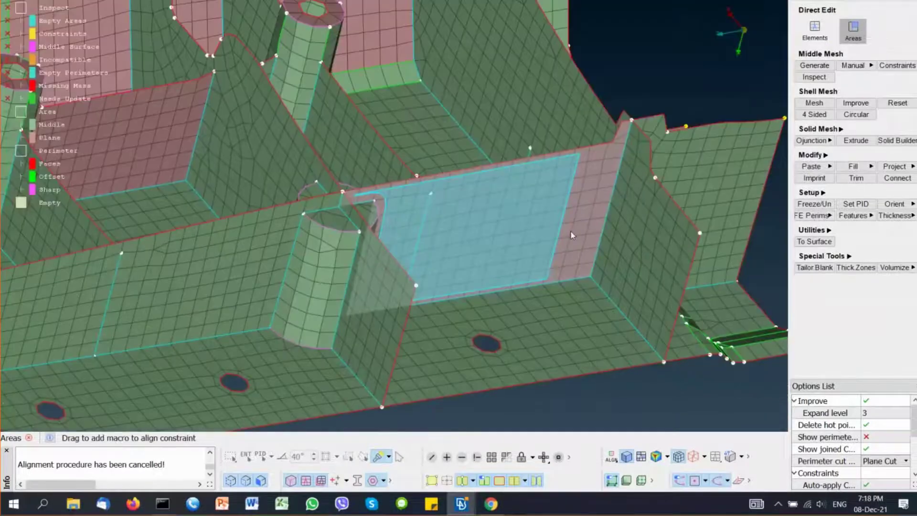
scroll(536, 200, "up", 3)
scroll(493, 248, "up", 3)
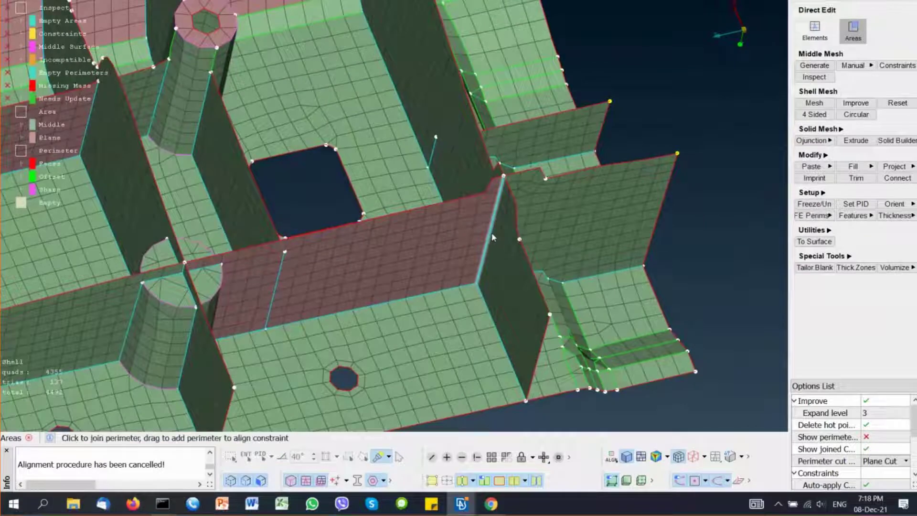
Step: Generate hexa solids for the large cylindrical boss at the rib crossing with automatic Ojunction, without interface shells
left_click(432, 480)
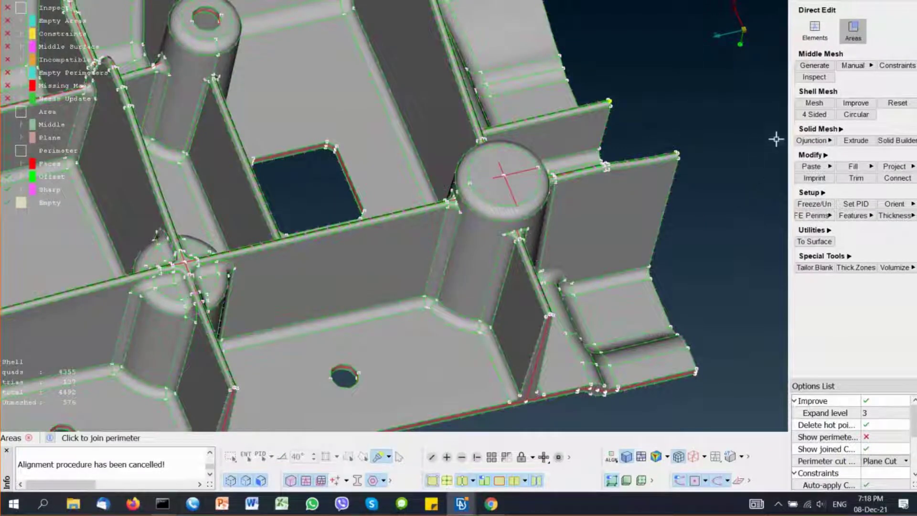
left_click(821, 141)
left_click(814, 152)
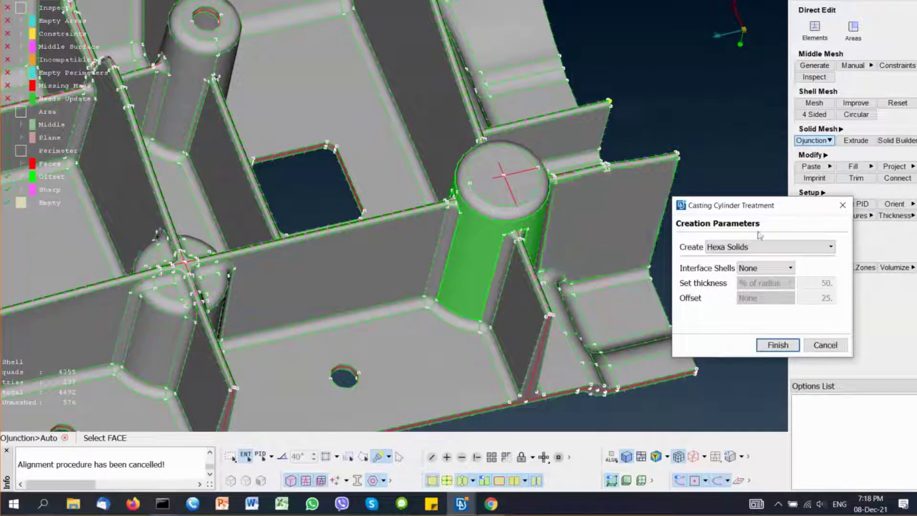
left_click(708, 250)
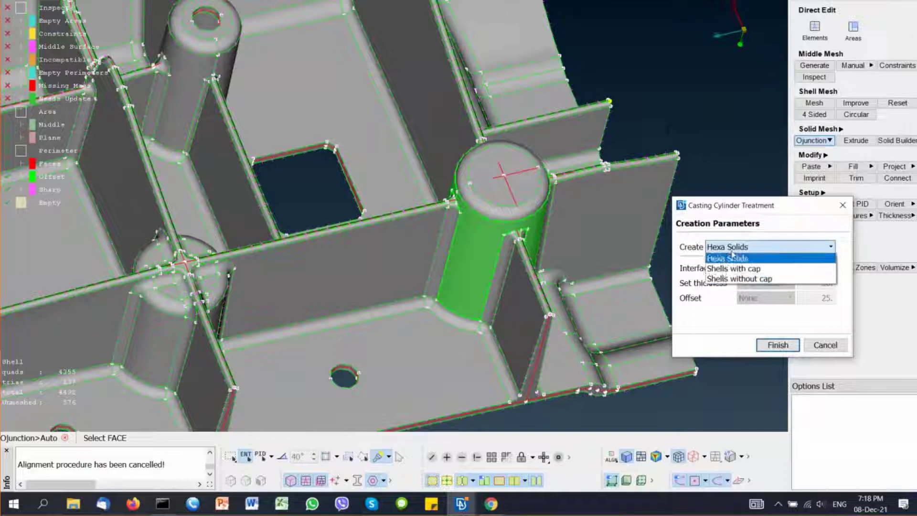
left_click(721, 258)
left_click(780, 349)
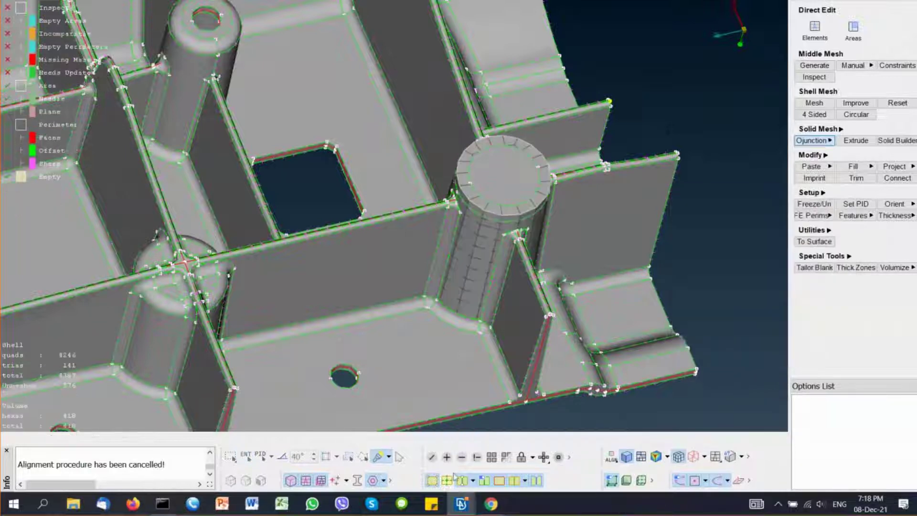
left_click(432, 480)
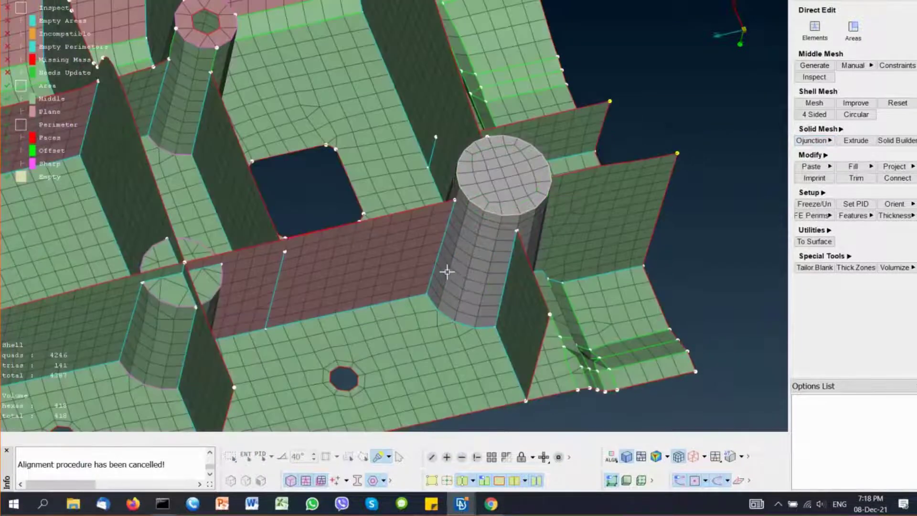
Step: Turn on the inspection checks and run the middle mesh inspection again on the whole casting
scroll(447, 272, "down", 3)
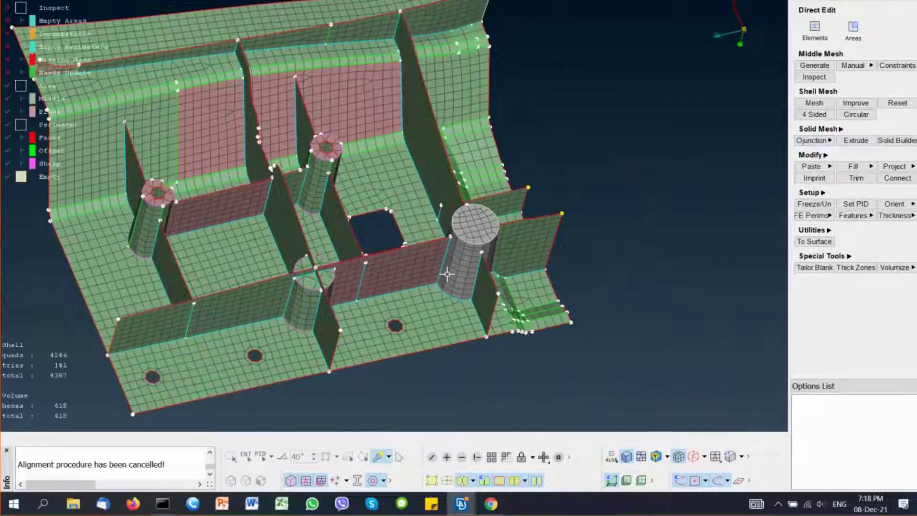
middle_click_drag(412, 210, 584, 282, "ctrl")
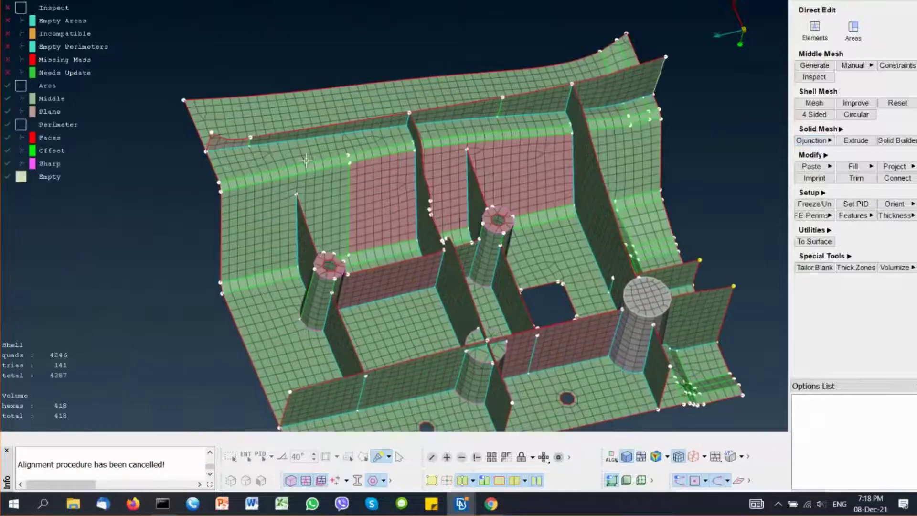
scroll(253, 147, "up", 3)
middle_click_drag(253, 146, 316, 181, "ctrl")
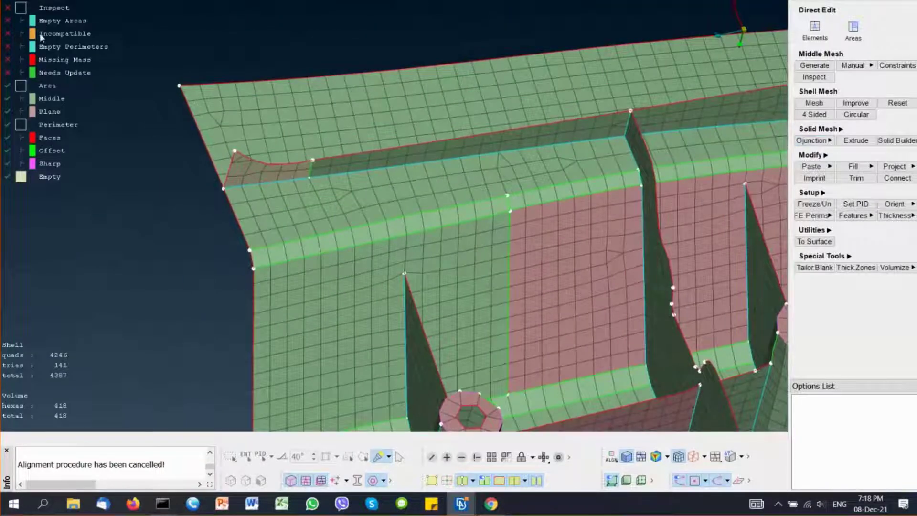
left_click(12, 8)
scroll(309, 184, "down", 3)
middle_click_drag(381, 231, 281, 166, "ctrl")
left_click(432, 480)
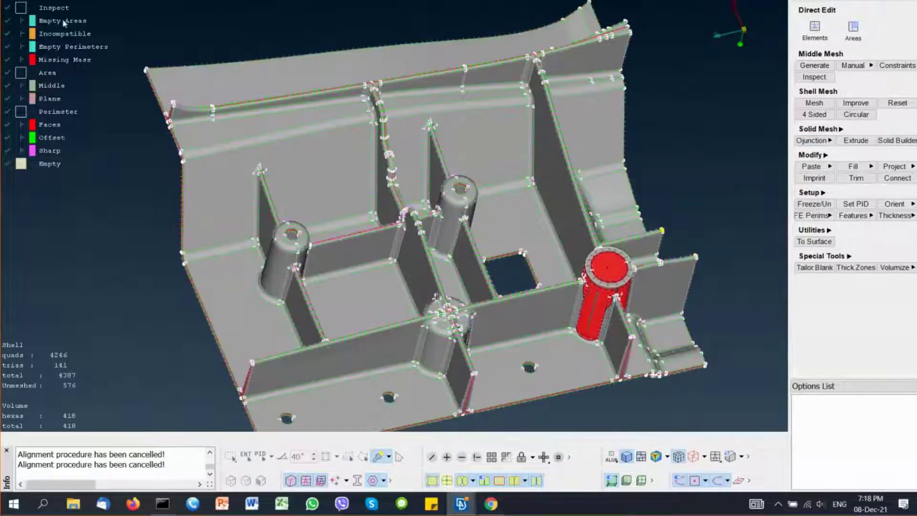
right_click(56, 9)
left_click(76, 11)
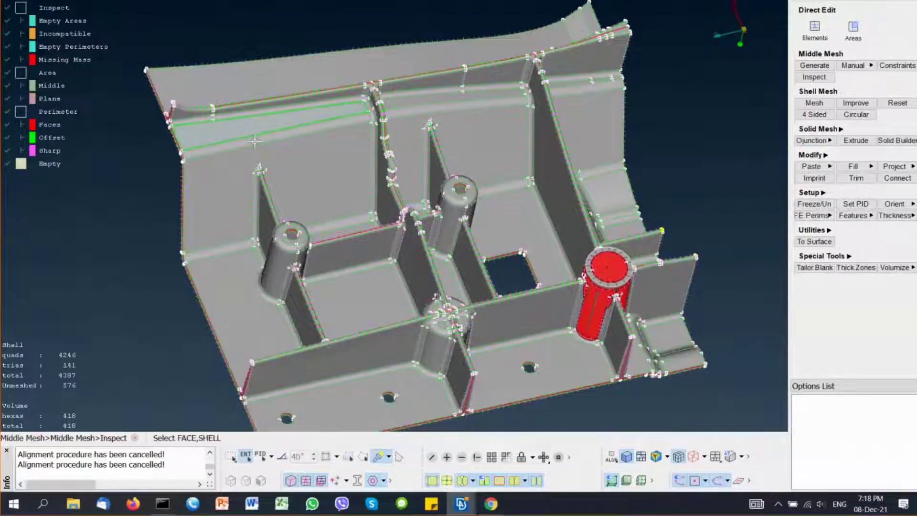
key("ctrl+a")
middle_click(329, 175)
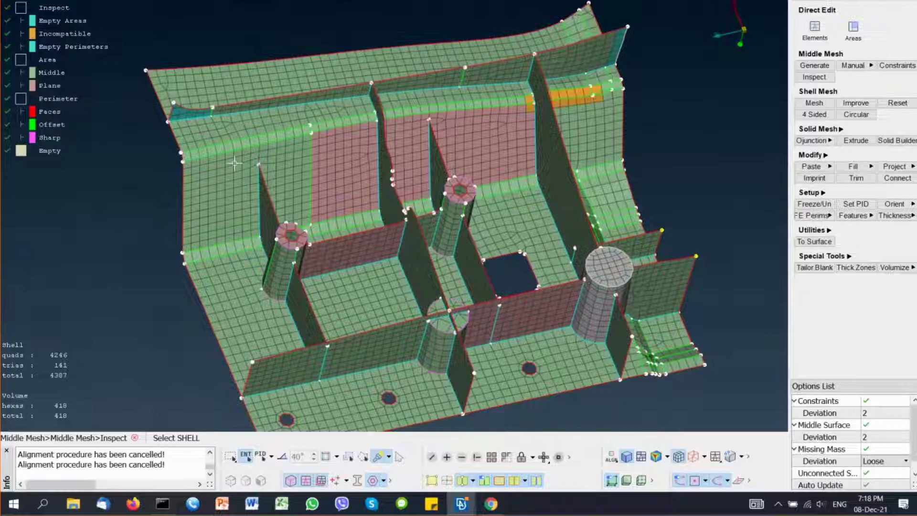
Step: In area editing, join the short perimeter separating the empty area at the notched end of the rear rib
scroll(211, 137, "up", 5)
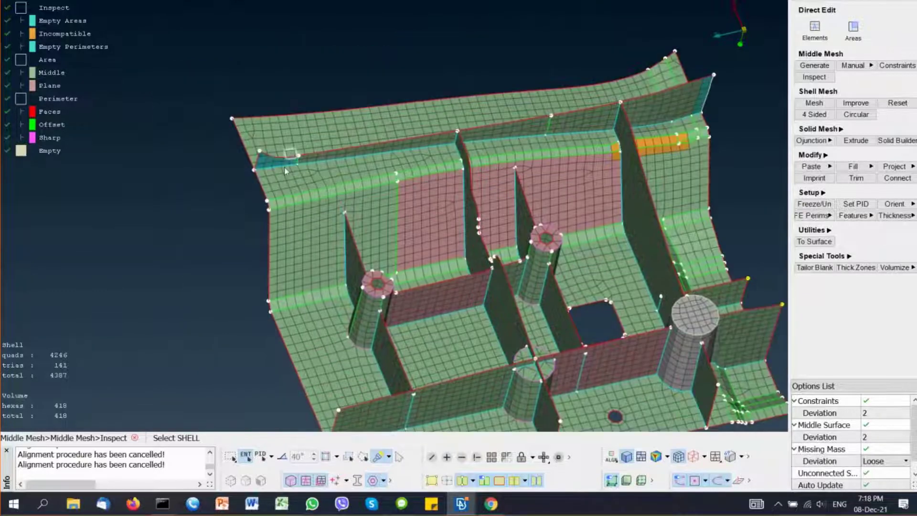
left_click_drag(291, 166, 281, 161, "ctrl")
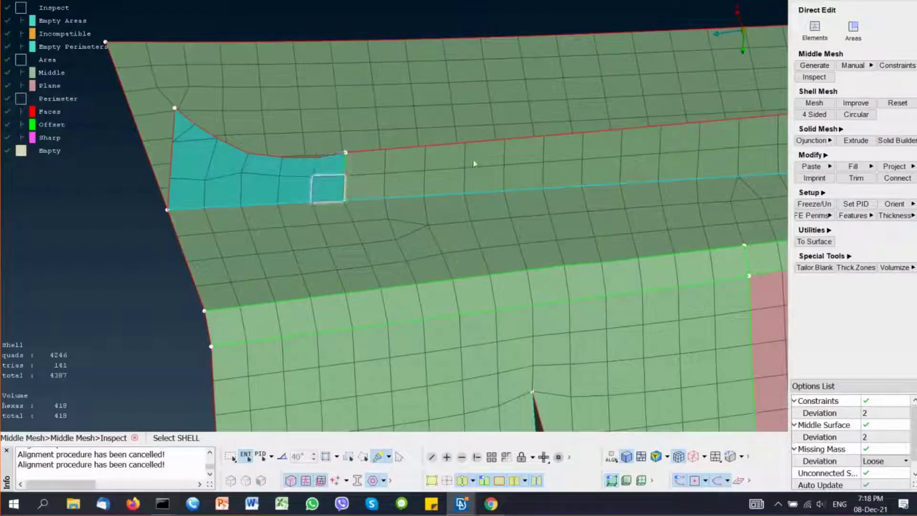
left_click(854, 28)
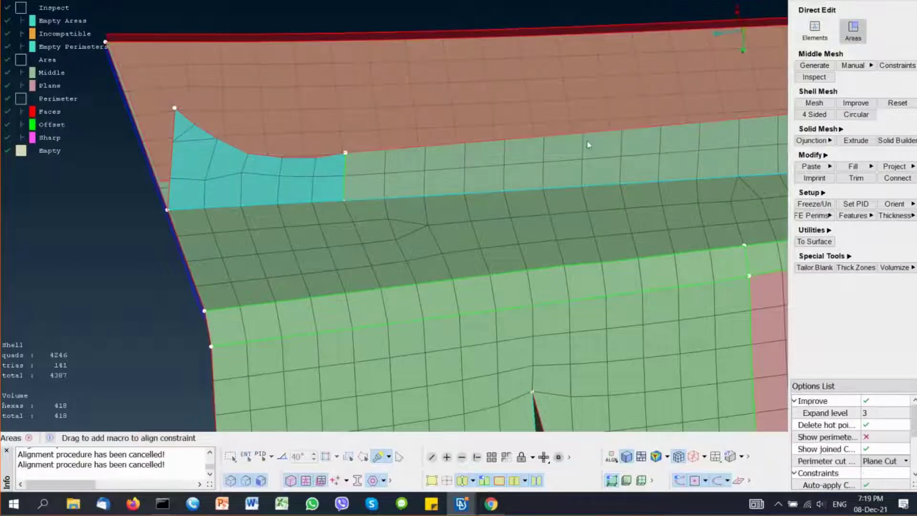
left_click(343, 179)
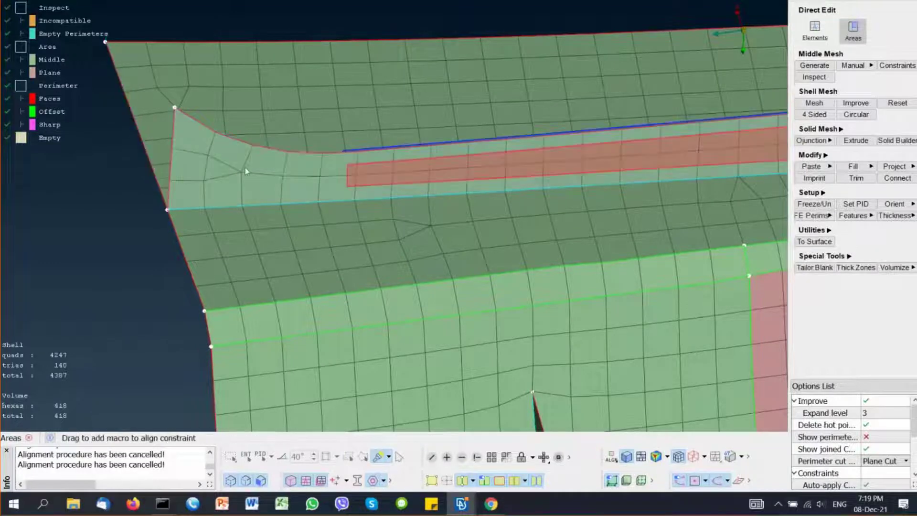
scroll(402, 203, "down", 6)
scroll(771, 156, "up", 3)
middle_click_drag(771, 156, 538, 150, "ctrl")
scroll(539, 150, "up", 3)
left_click_drag(514, 162, 510, 166, "ctrl")
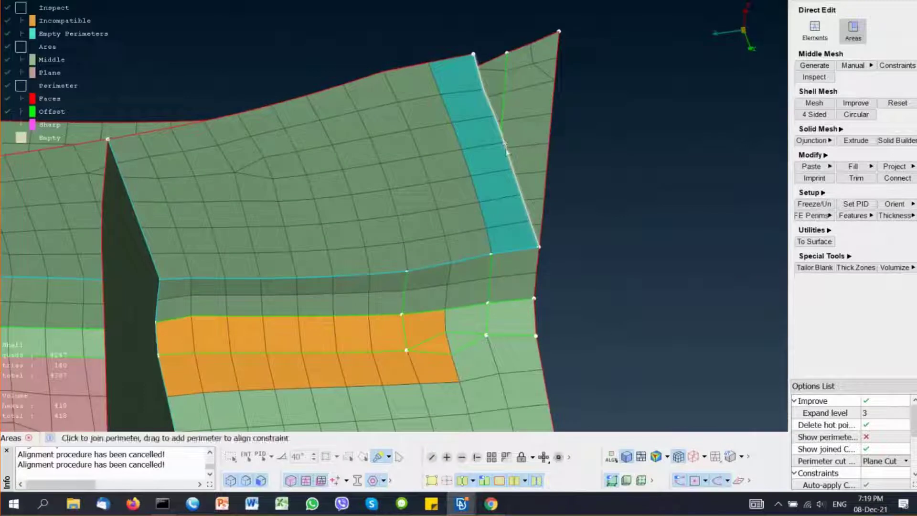
right_click(506, 147)
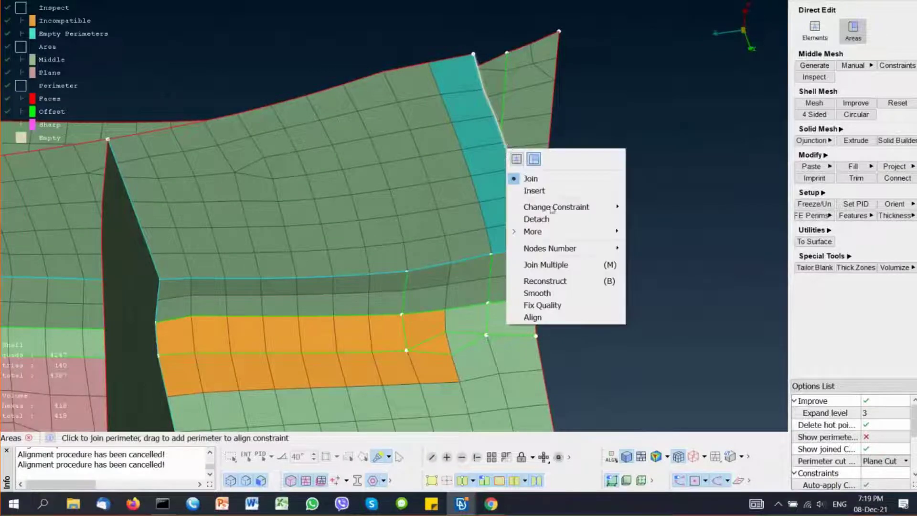
mouse_move(554, 210)
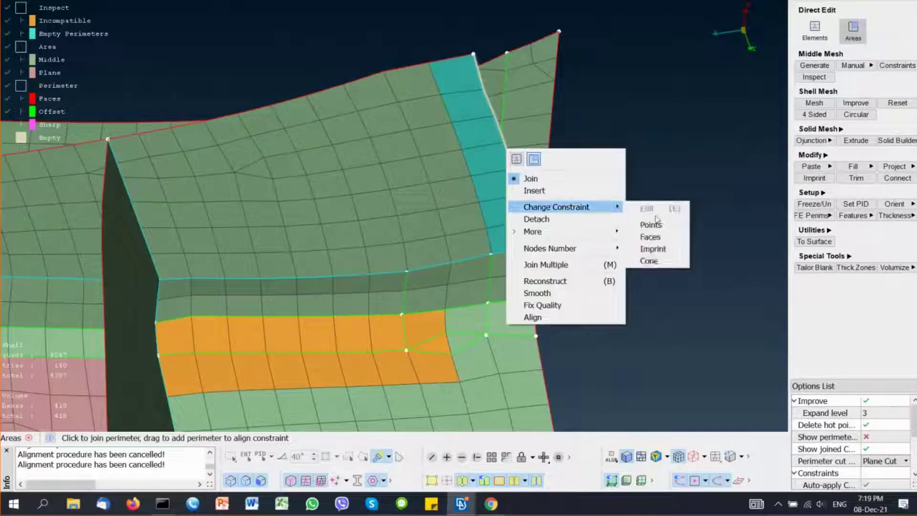
left_click(653, 249)
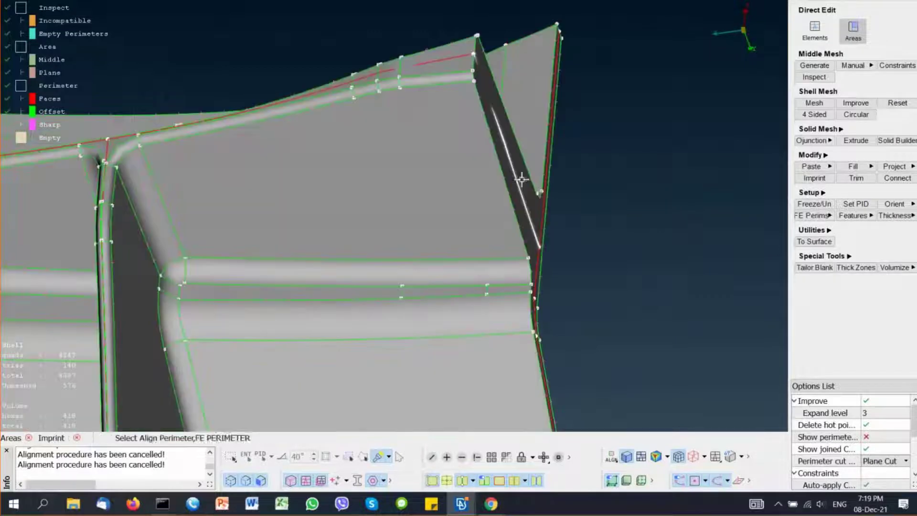
left_click(522, 180)
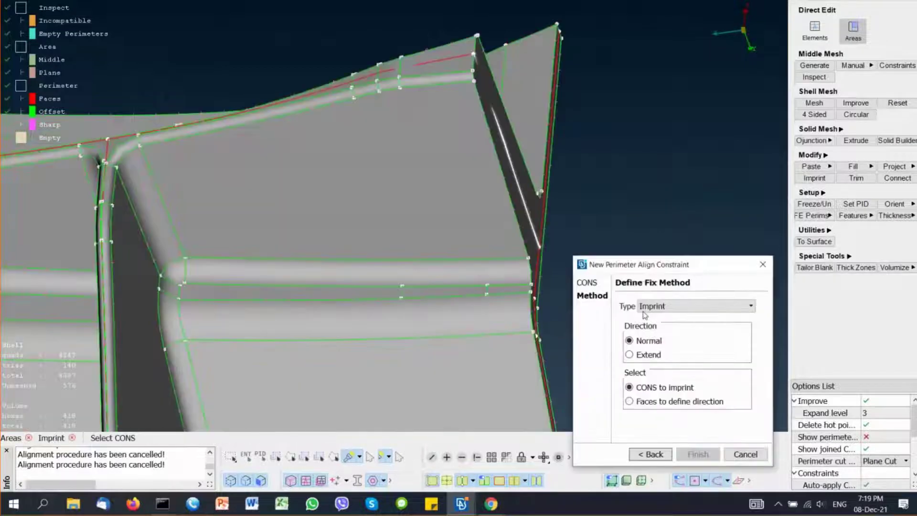
left_click(763, 266)
middle_click(521, 174)
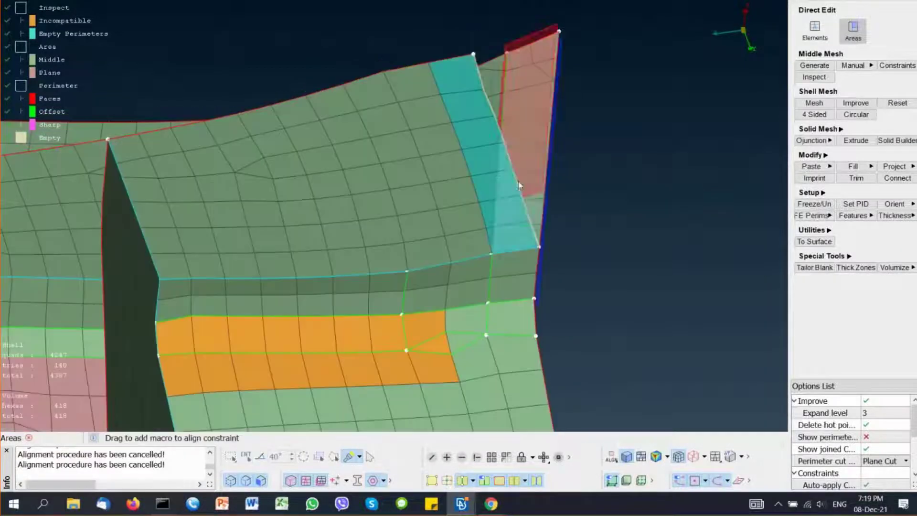
Step: Change the constraint of the slanted end perimeter bordering the rear rib's empty area to Faces, using the rib's narrow end face
right_click(518, 181)
mouse_move(600, 237)
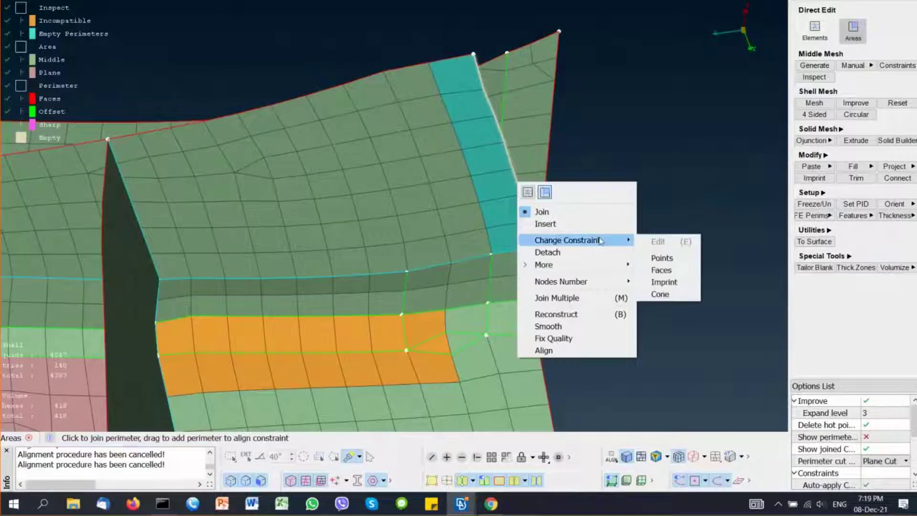
left_click(662, 270)
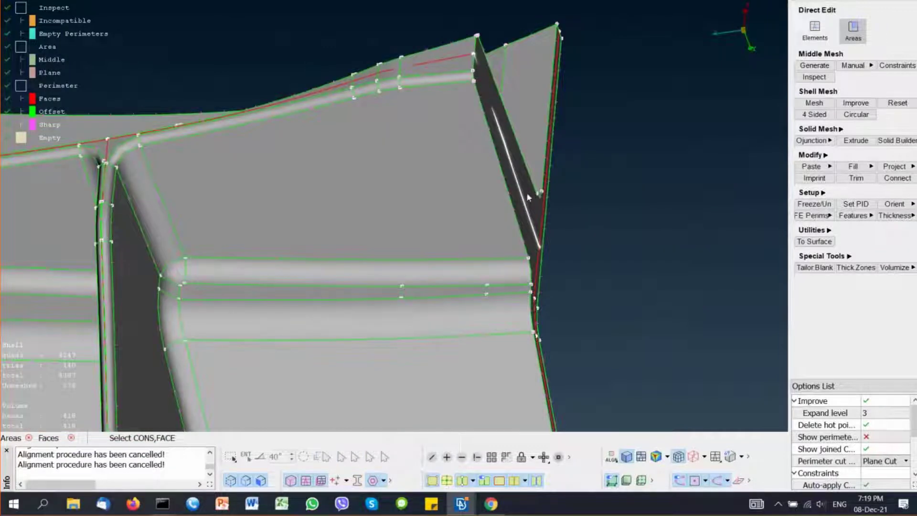
left_click(528, 197)
middle_click(528, 197)
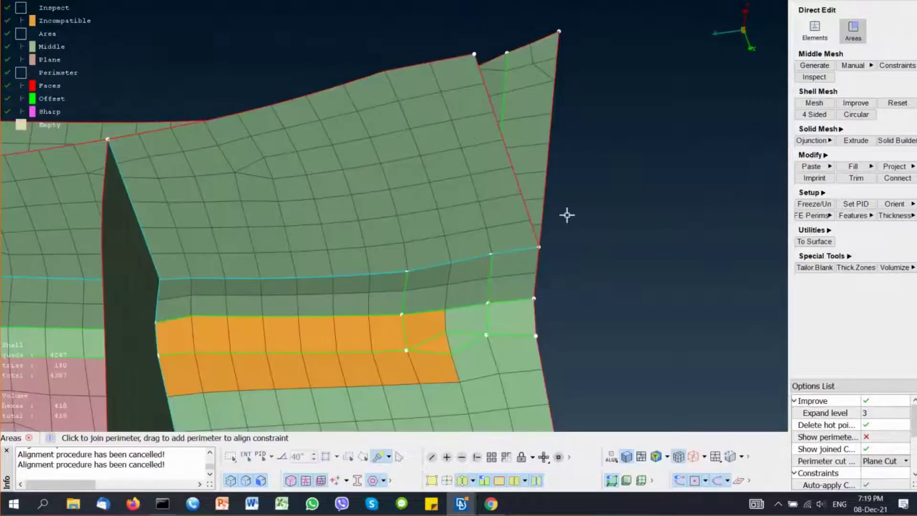
Step: Join the extra diagonal perimeter near the outer end of the incompatible strip below the rear rib
scroll(615, 228, "down", 3)
scroll(571, 280, "up", 3)
middle_click_drag(571, 279, 585, 207, "ctrl")
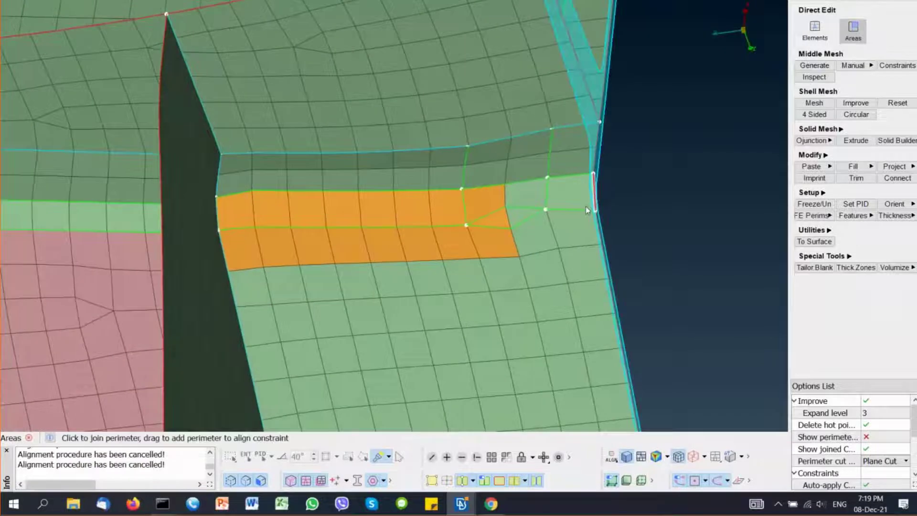
left_click_drag(585, 207, 583, 210, "ctrl")
left_click(524, 200)
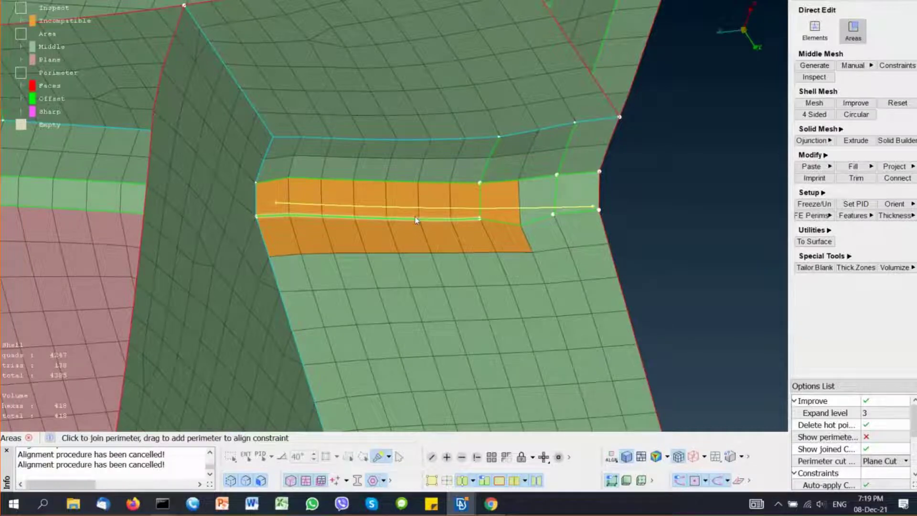
Step: Change the constraint of the connected lower perimeters of the incompatible strip to Imprint in the Normal direction, using the fillet's lower CONS
left_click_drag(416, 220, 576, 228)
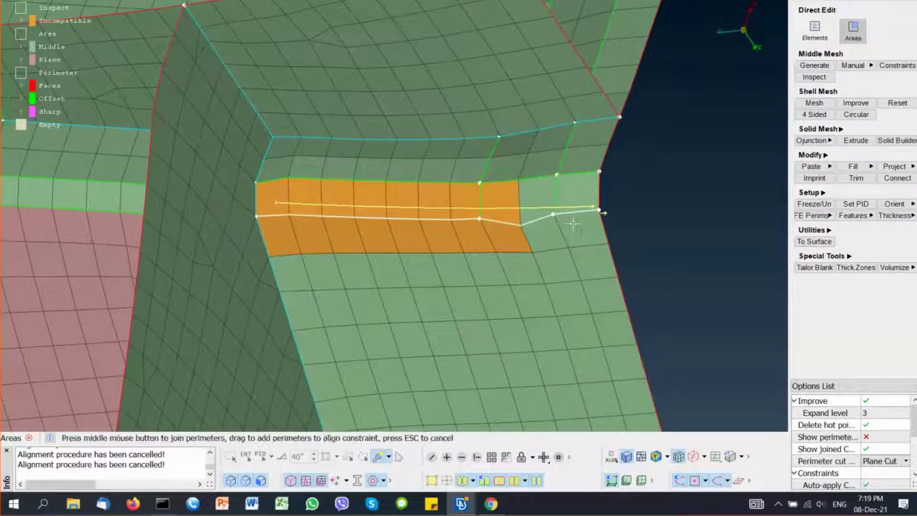
right_click(578, 213)
mouse_move(626, 270)
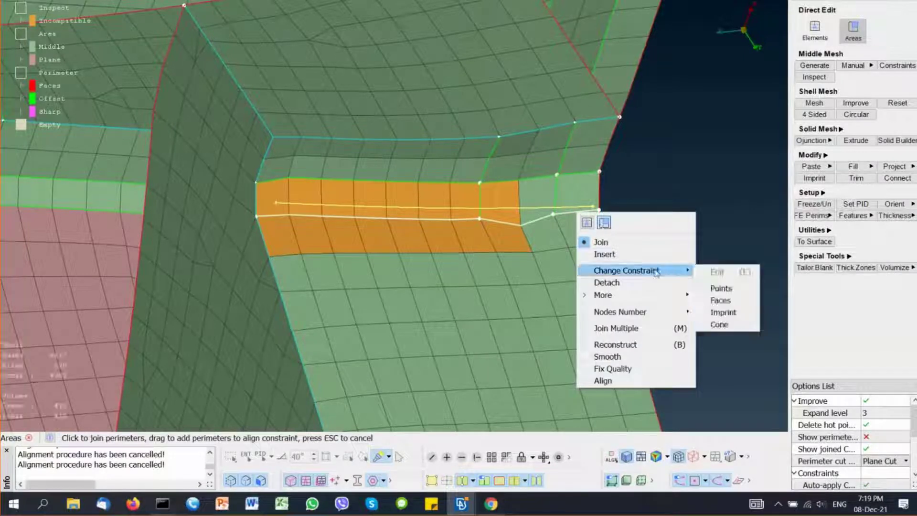
left_click(719, 311)
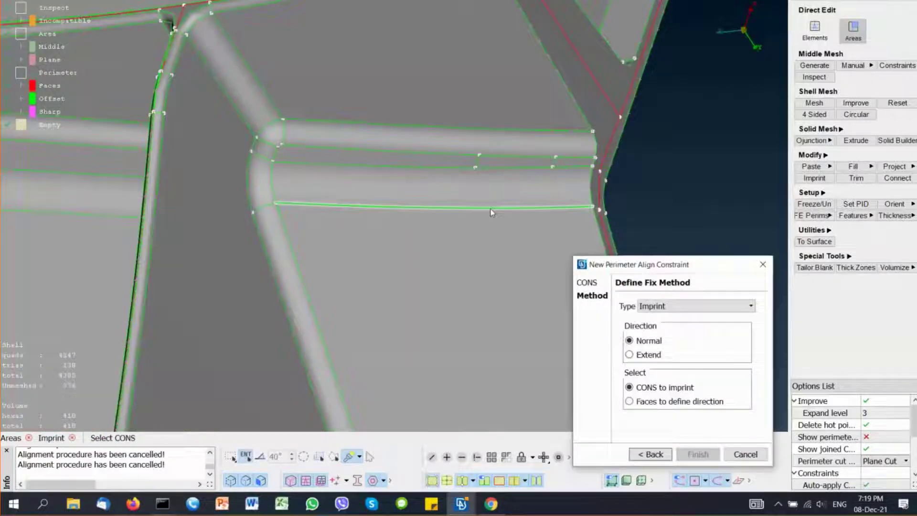
left_click(492, 209)
left_click_drag(499, 225, 457, 220, "ctrl")
left_click(494, 230)
left_click_drag(493, 231, 420, 229, "ctrl")
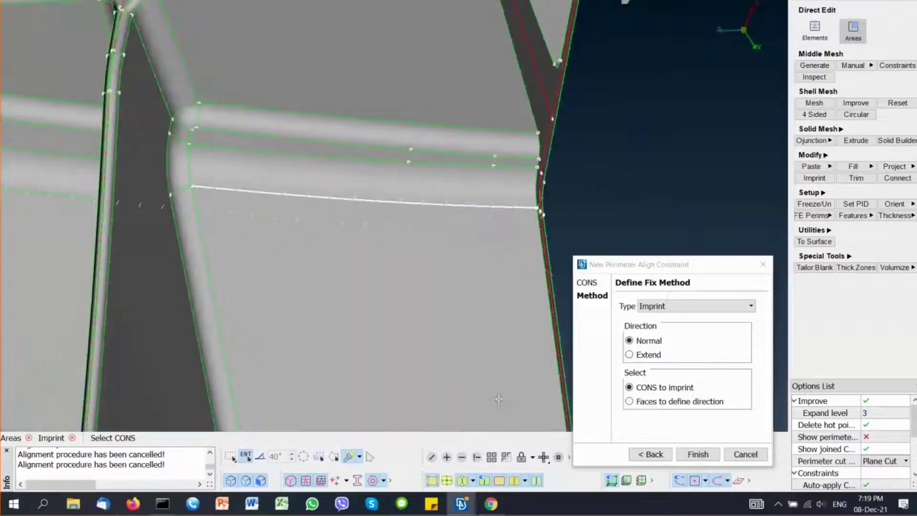
left_click(431, 484)
middle_click(412, 316)
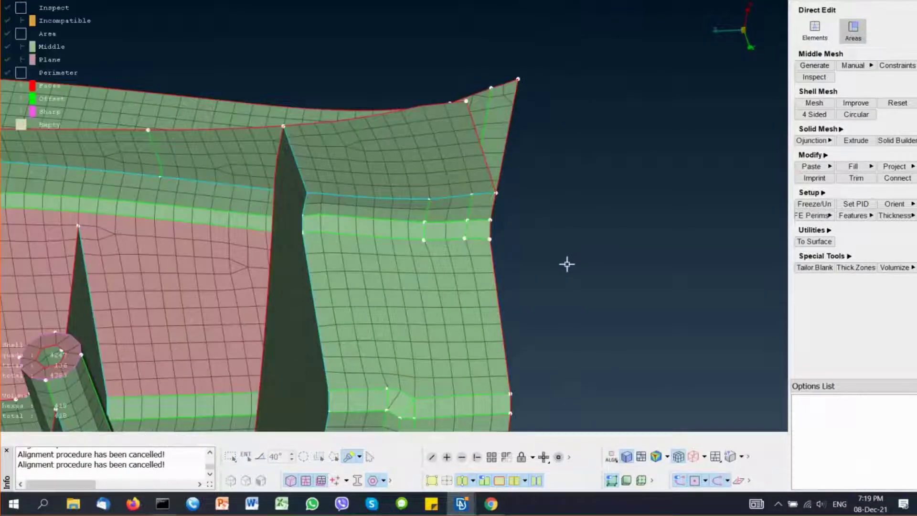
Step: Edit the Faces constraint of the rib's upper perimeter at the incompatible patch, adding the small rounded face at the rib's end
middle_click_drag(579, 218, 639, 134, "ctrl")
middle_click_drag(510, 391, 596, 169, "ctrl")
scroll(510, 216, "up", 3)
scroll(459, 219, "up", 5)
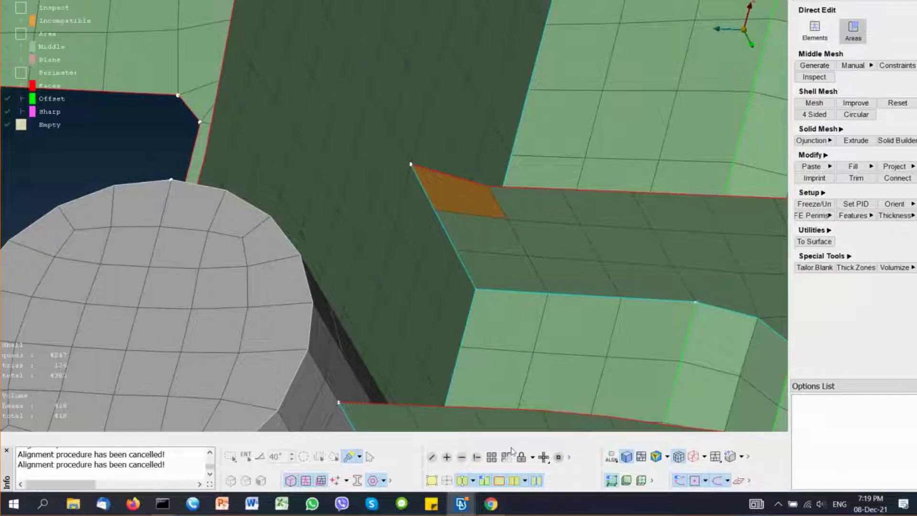
right_click(469, 185)
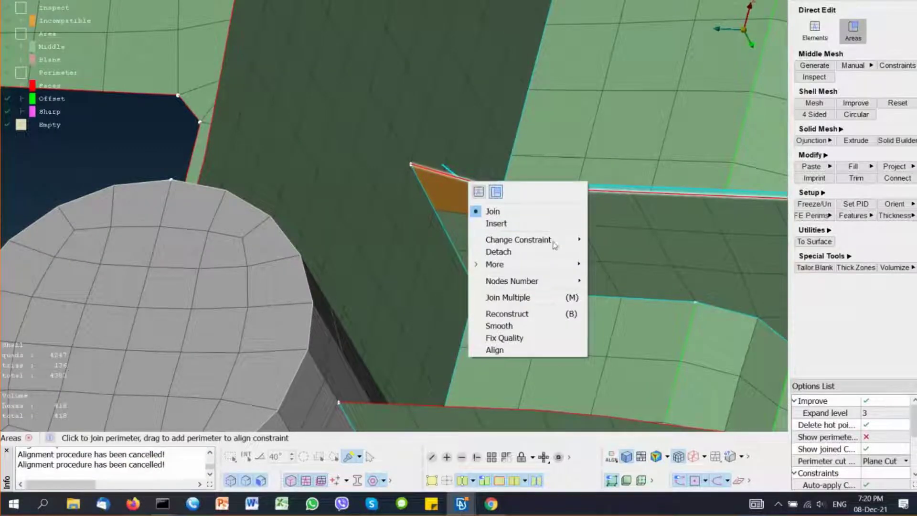
mouse_move(556, 244)
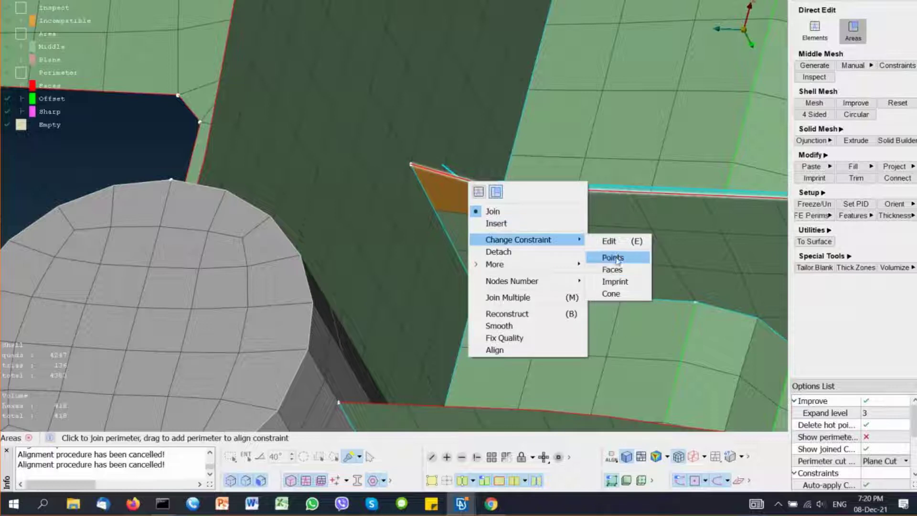
key("e")
left_click(469, 190)
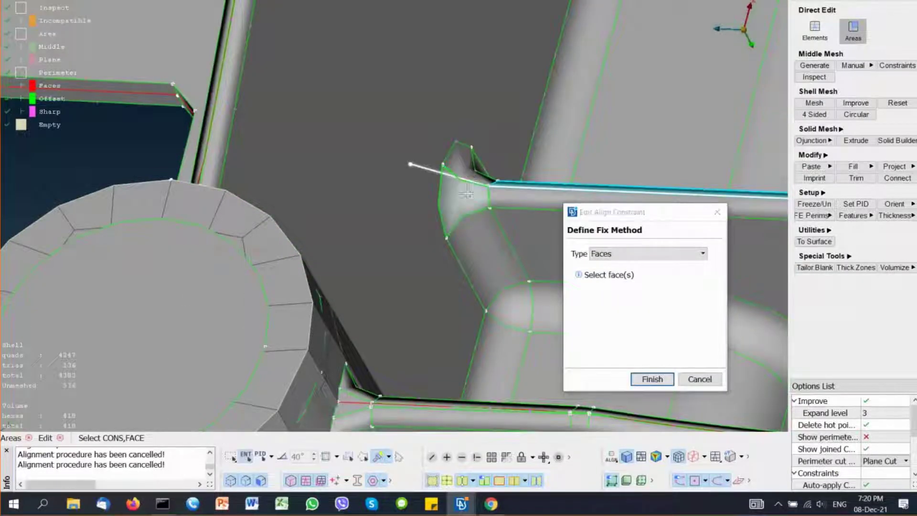
middle_click(469, 193)
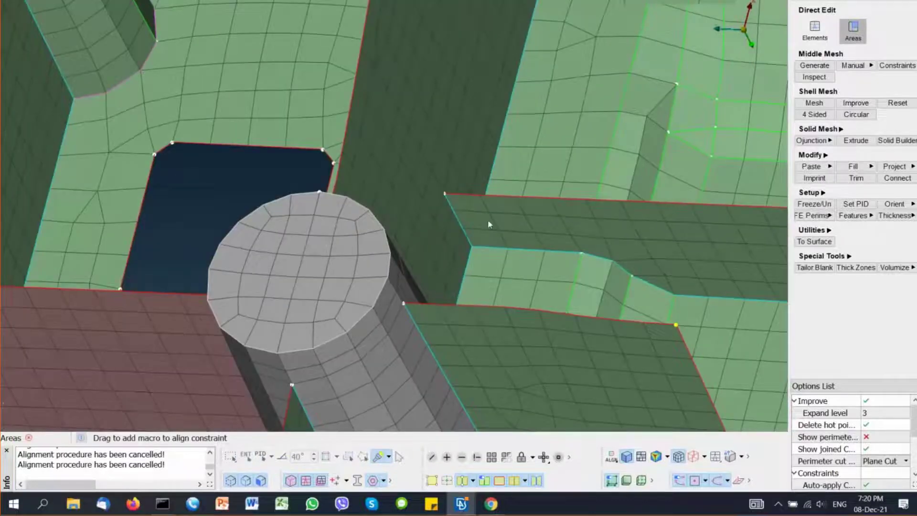
Step: Leave area editing of the ribbed casting and switch to the ANSA session with 01_new_features_v22.ansa
scroll(488, 224, "down", 5)
middle_click_drag(593, 209, 641, 250, "ctrl")
left_click_drag(640, 249, 687, 185, "ctrl")
key("Escape")
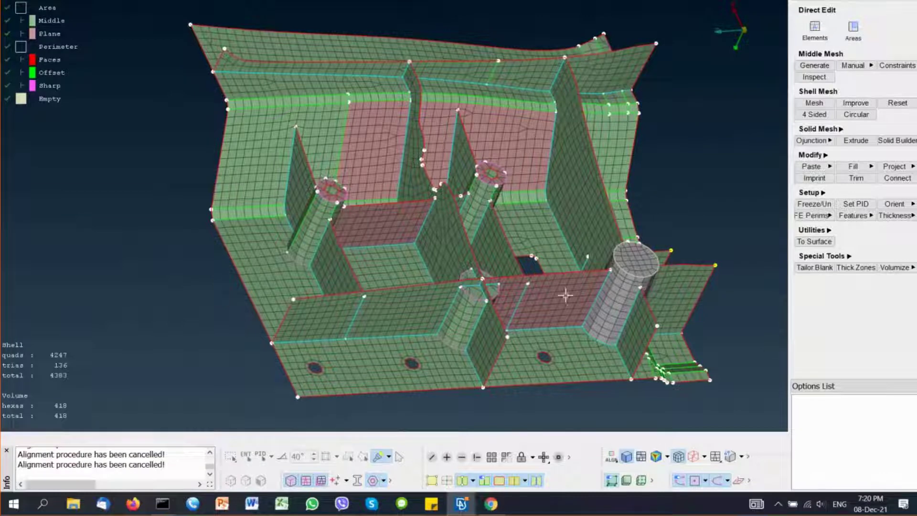
left_click_drag(566, 296, 504, 301, "ctrl")
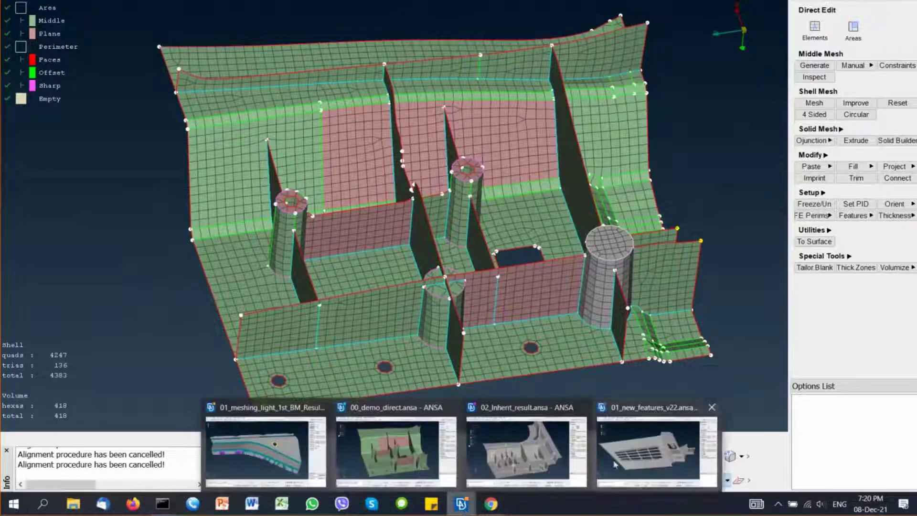
left_click(651, 458)
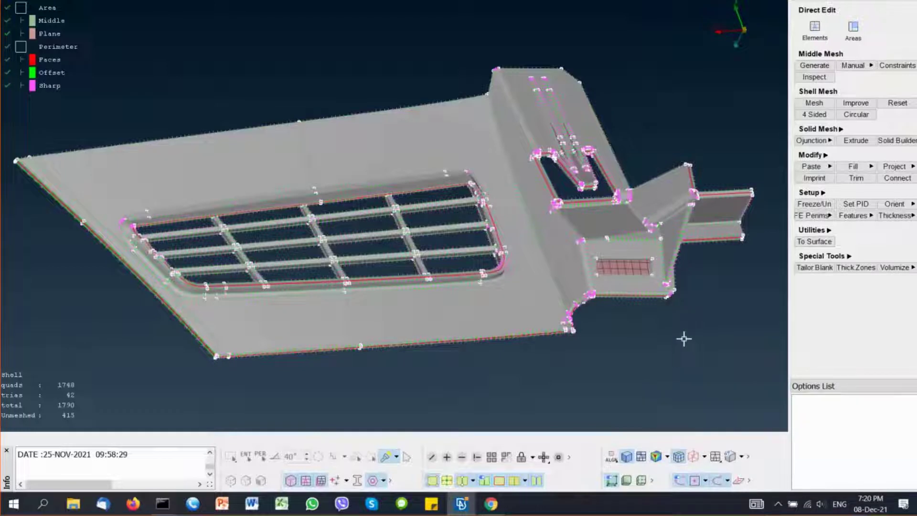
Step: Trim the plane middle mesh that covers the rectangular opening in the bracket panel, leaving Reversed trim and Auto connect off
left_click(857, 204)
scroll(654, 330, "up", 3)
key("t")
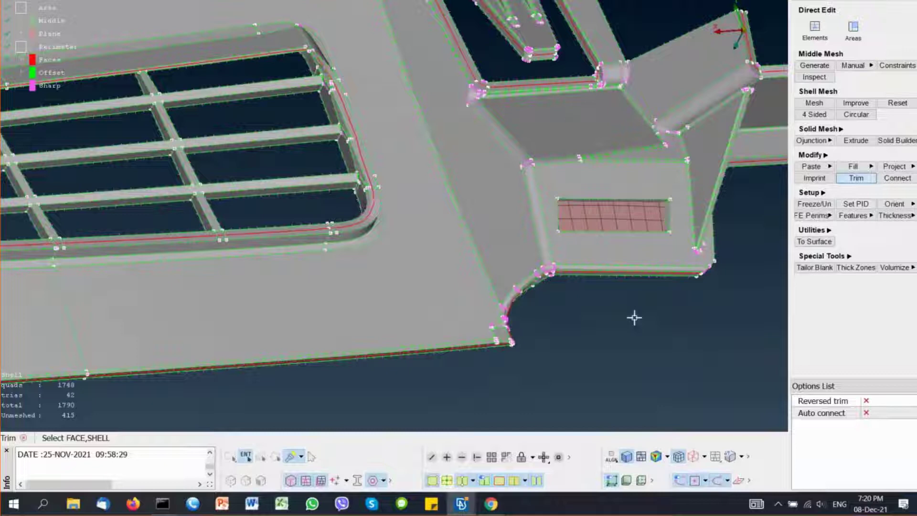
scroll(634, 317, "up", 5)
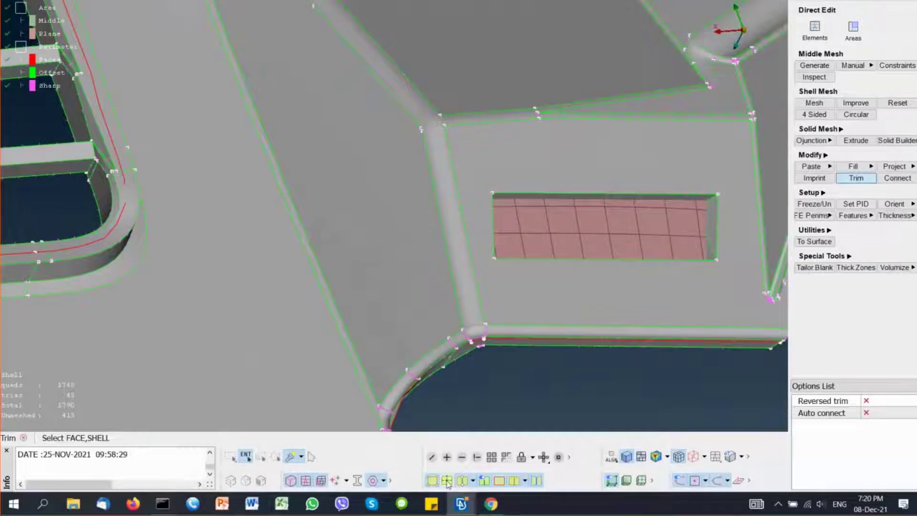
left_click(432, 481)
left_click(432, 480)
left_click(585, 237)
left_click(586, 237)
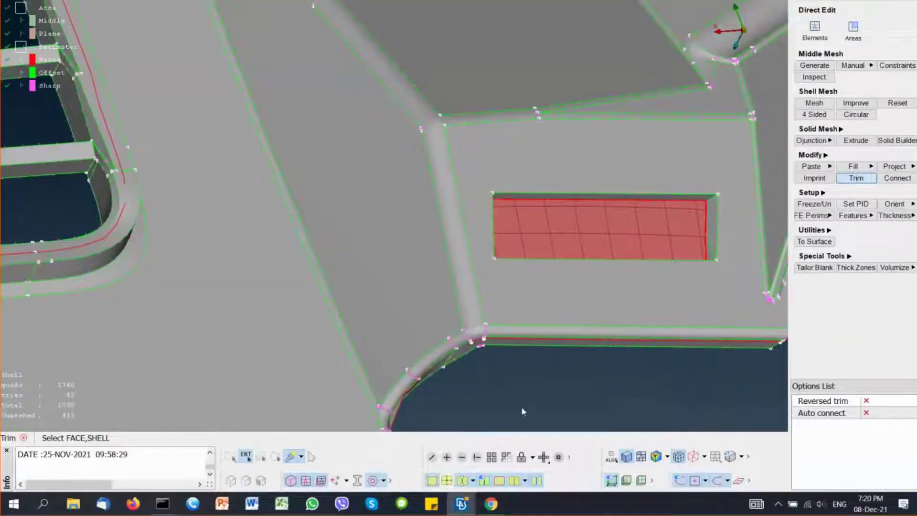
left_click(432, 481)
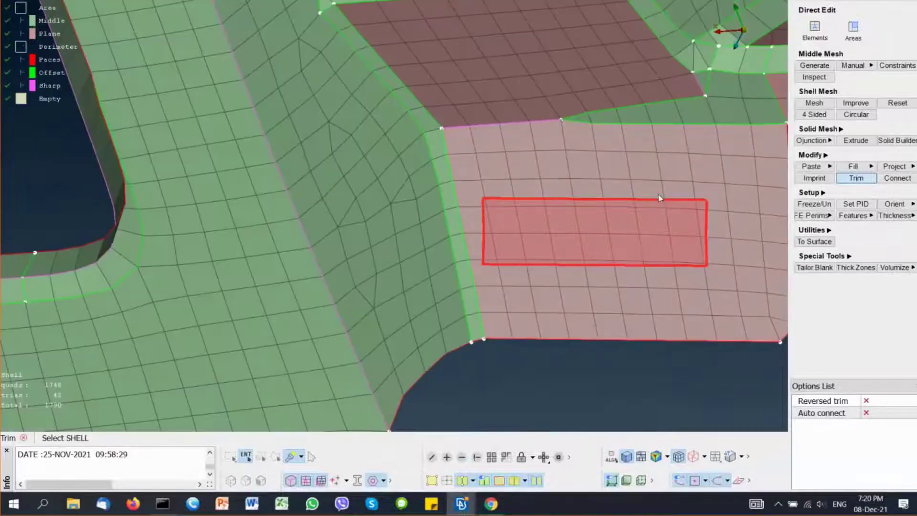
left_click(432, 481)
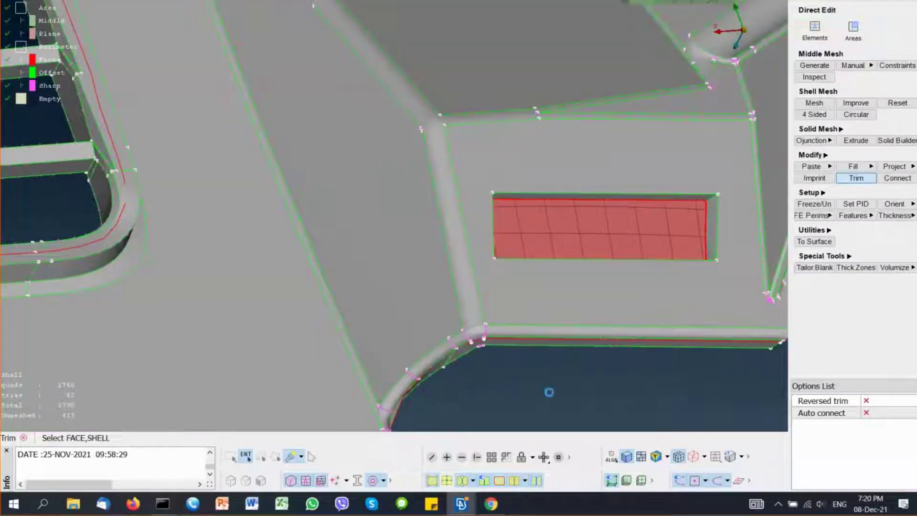
middle_click(549, 393)
scroll(550, 392, "down", 6)
middle_click(658, 383)
Step: Inspect the whole model's middle mesh for Missing Mass and Middle Surface deviation, and hide the inspection markings
left_click_drag(657, 383, 680, 325, "ctrl")
middle_click_drag(645, 417, 656, 357, "ctrl")
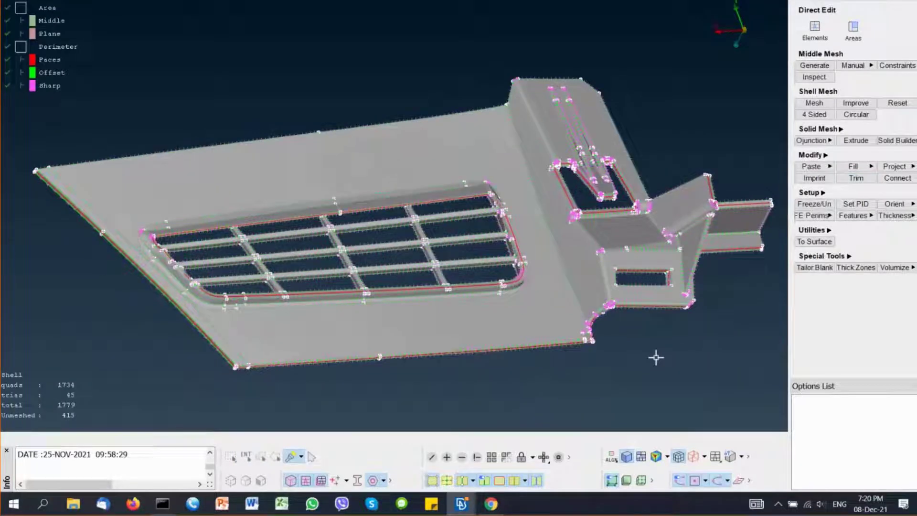
left_click(823, 80)
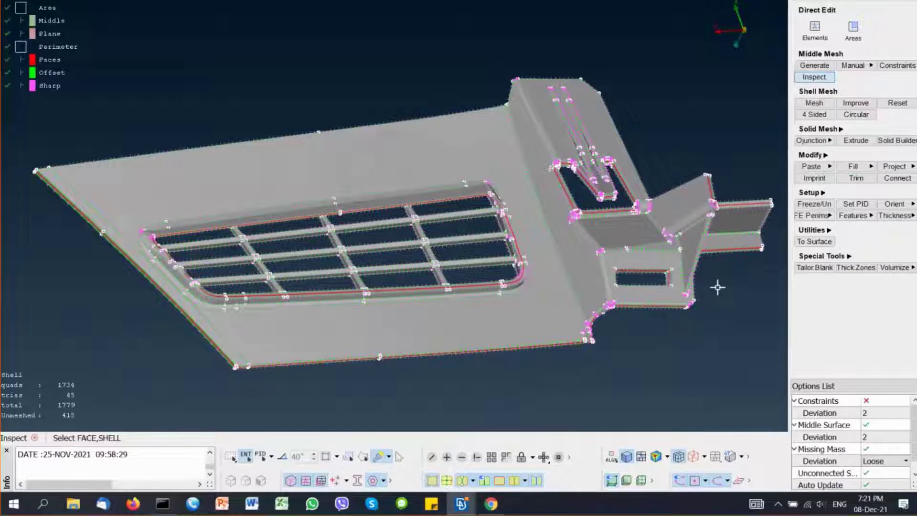
key("ctrl+a")
middle_click(696, 307)
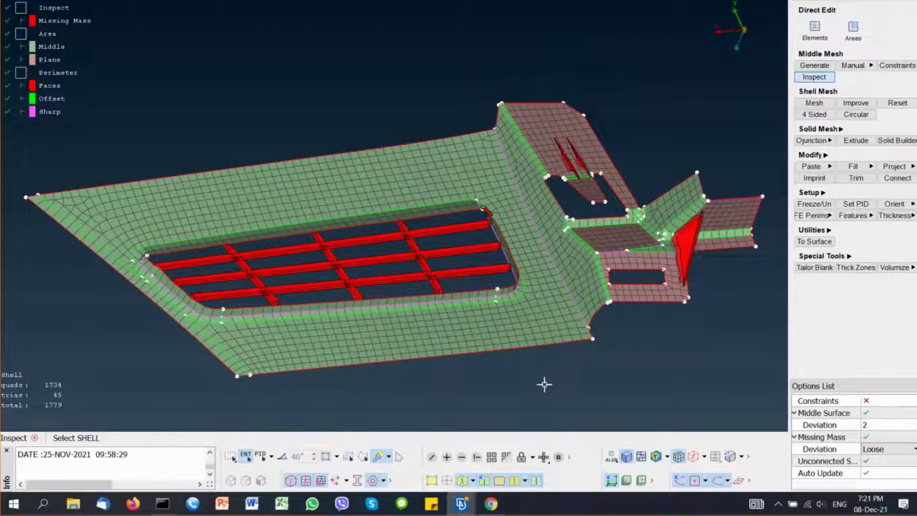
left_click(9, 8)
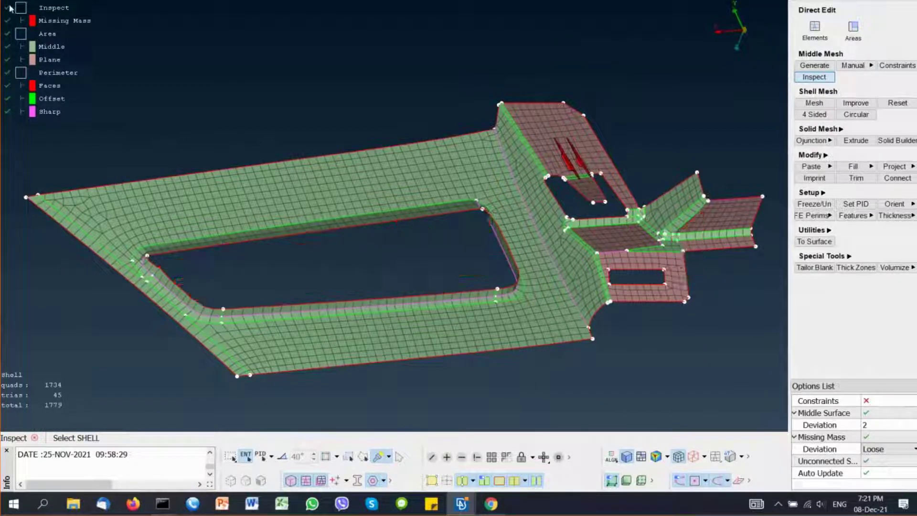
Step: Create the triangular rib's middle mesh manually From Side, using its side face as source and Opposite faces as target, imprinting source area perimeters
middle_click_drag(624, 316, 476, 304, "ctrl")
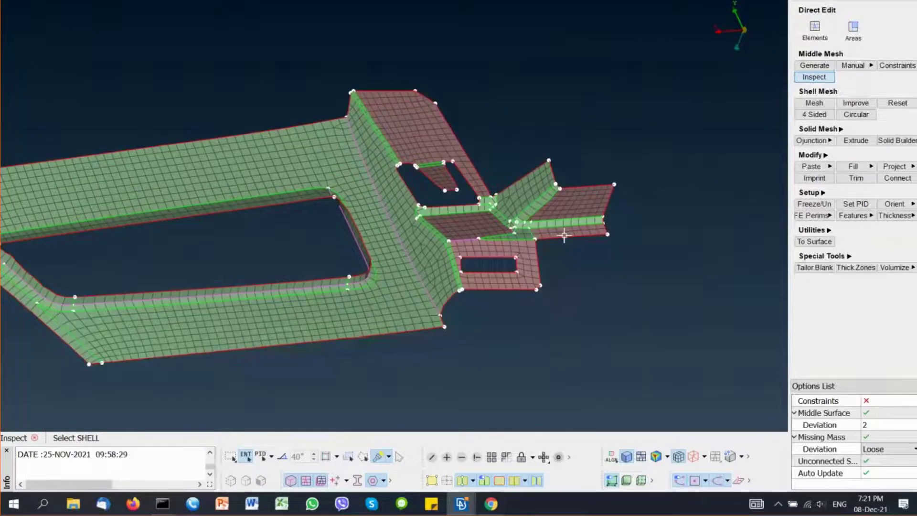
scroll(564, 235, "up", 3)
scroll(585, 289, "up", 3)
middle_click(585, 289)
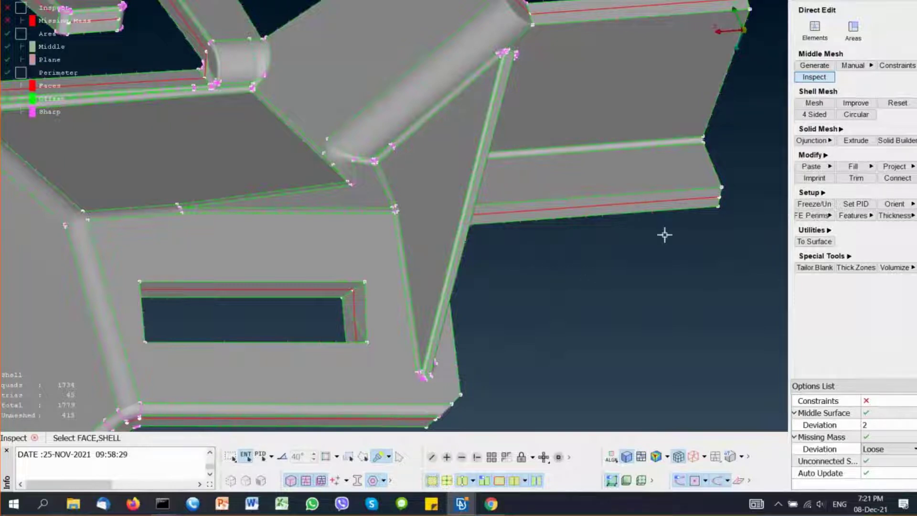
left_click(865, 66)
left_click(870, 91)
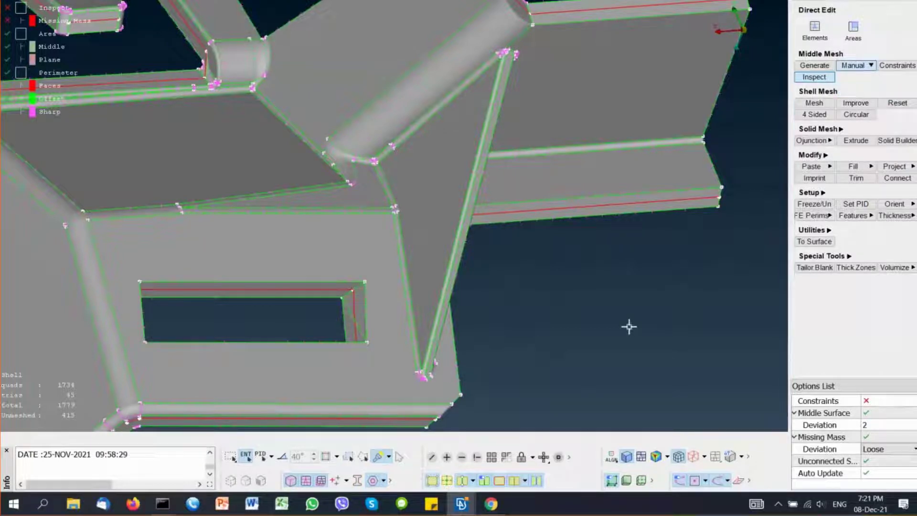
left_click(438, 196)
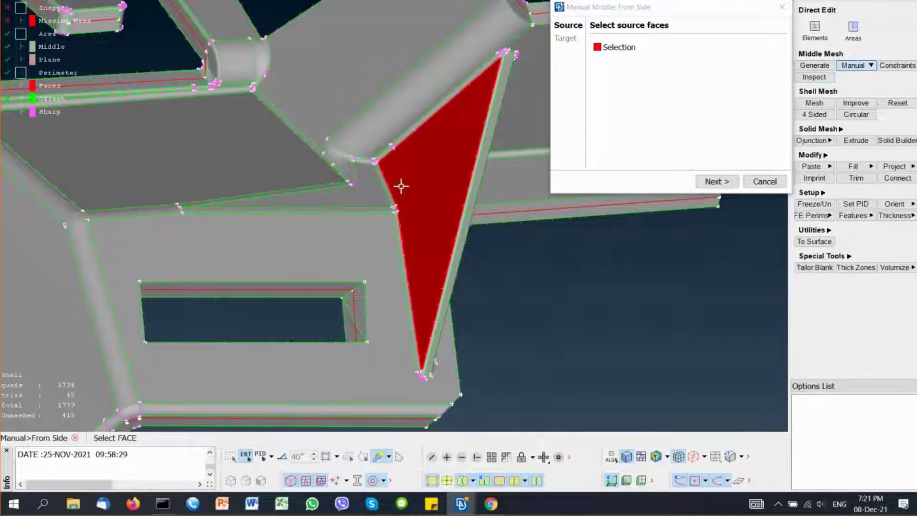
left_click_drag(401, 187, 475, 183, "ctrl")
middle_click(475, 183)
middle_click(475, 183)
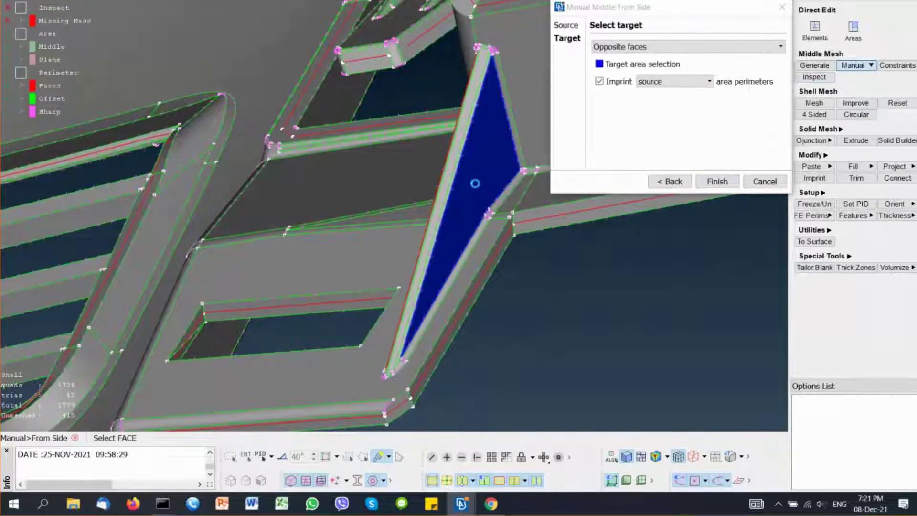
middle_click(485, 227)
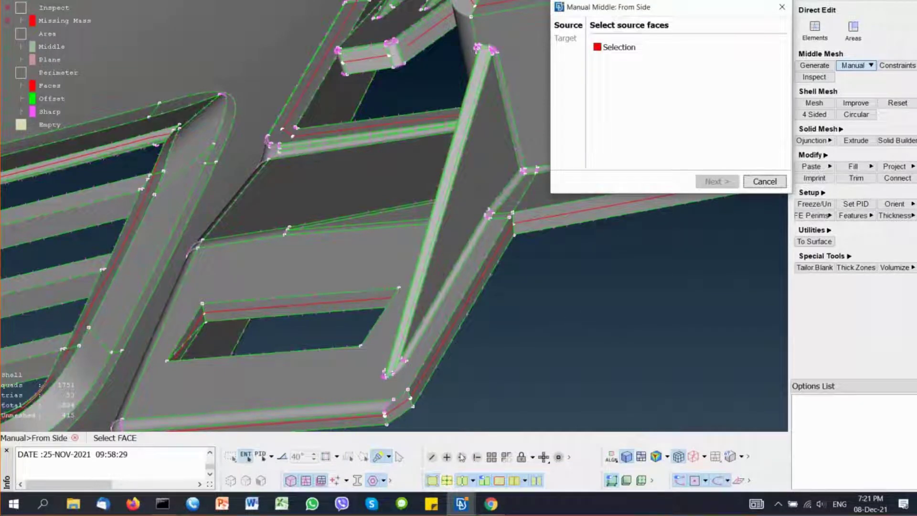
Step: Hide the solid geometry so only the shell mesh around the triangular rib is displayed, and leave the From Side command
left_click(462, 457)
left_click_drag(506, 338, 580, 293, "ctrl")
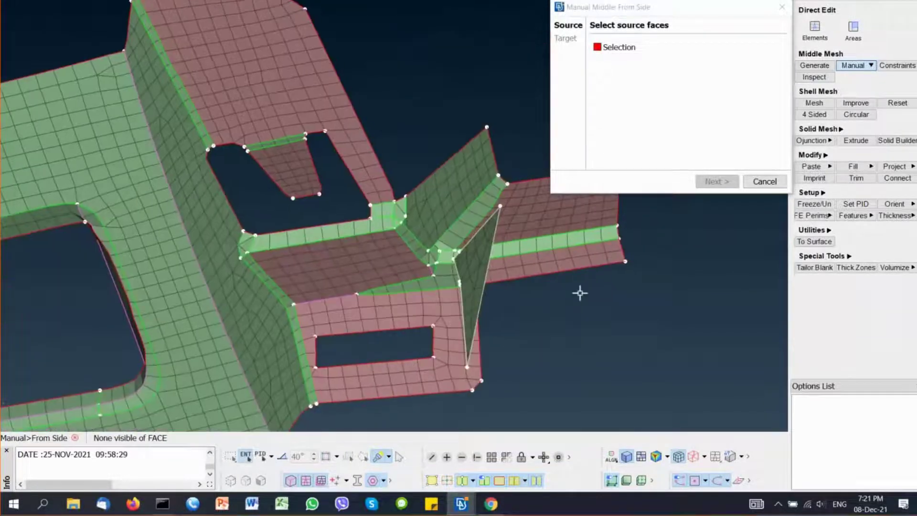
middle_click_drag(538, 378, 578, 334, "ctrl")
right_click_drag(577, 334, 612, 237, "ctrl")
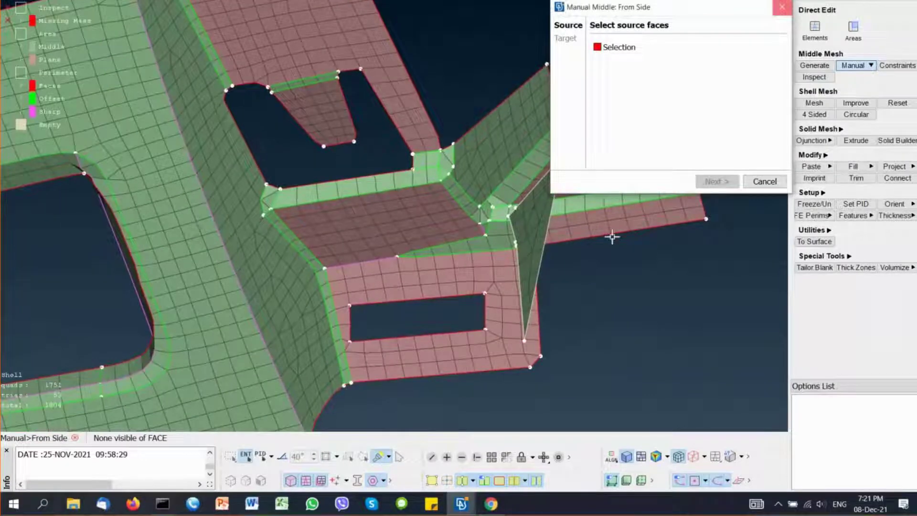
key("Escape")
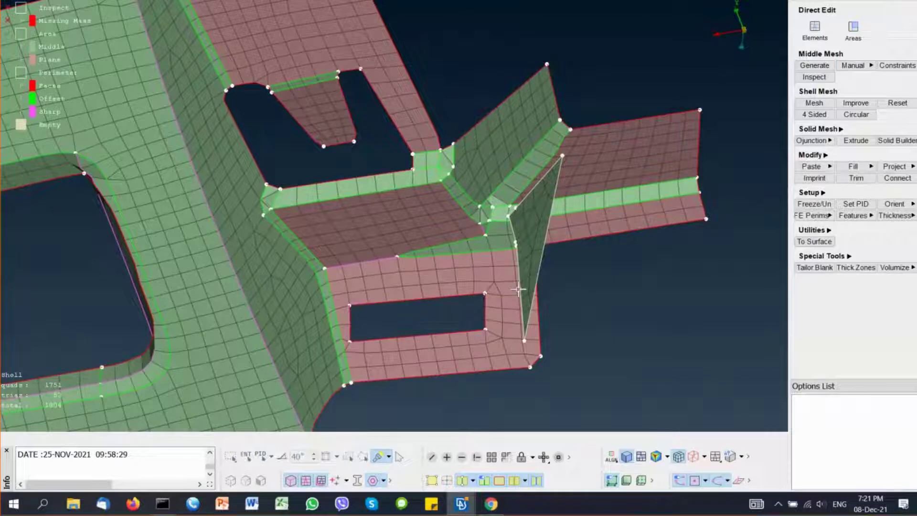
Step: Connect the triangular rib's edges facing the panels to Visible Shells with infinite search distance, Extend method, snap distance 5 and Improve zones 2
left_click(898, 178)
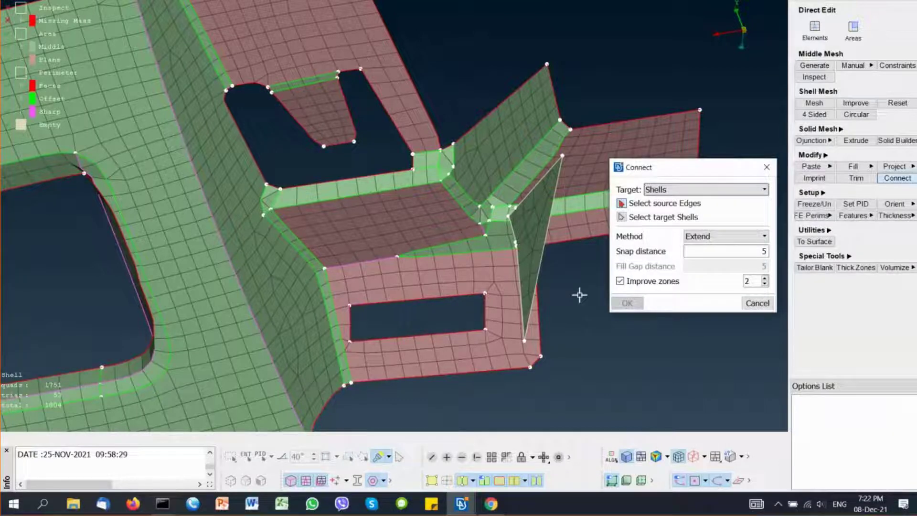
scroll(516, 311, "up", 3)
middle_click_drag(443, 291, 376, 254, "ctrl")
left_click_drag(376, 254, 348, 387, "ctrl")
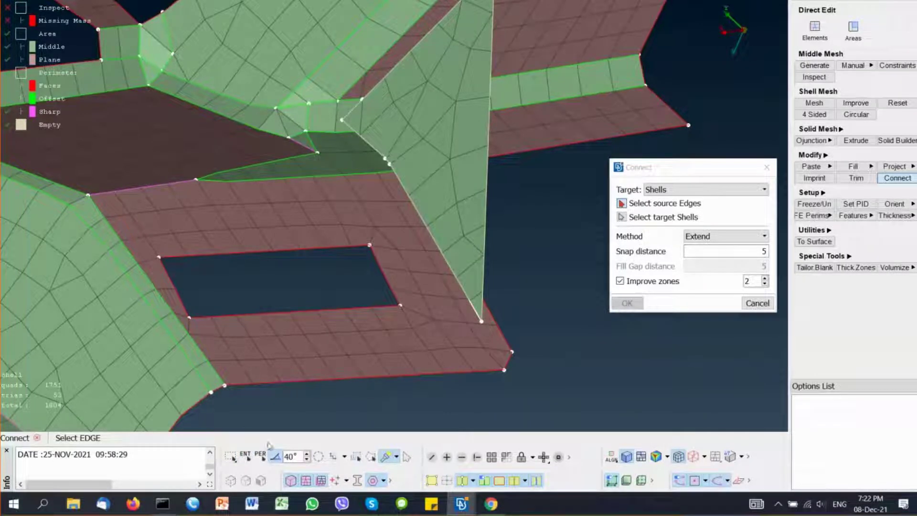
mouse_move(457, 305)
left_mouse_down("ctrl")
mouse_move(461, 312)
mouse_move(459, 287)
left_mouse_up("ctrl")
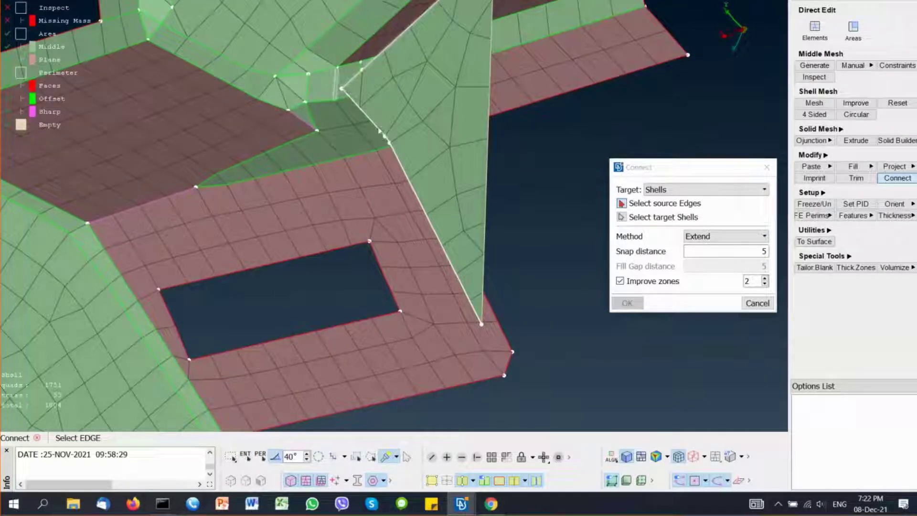
scroll(399, 175, "down", 3)
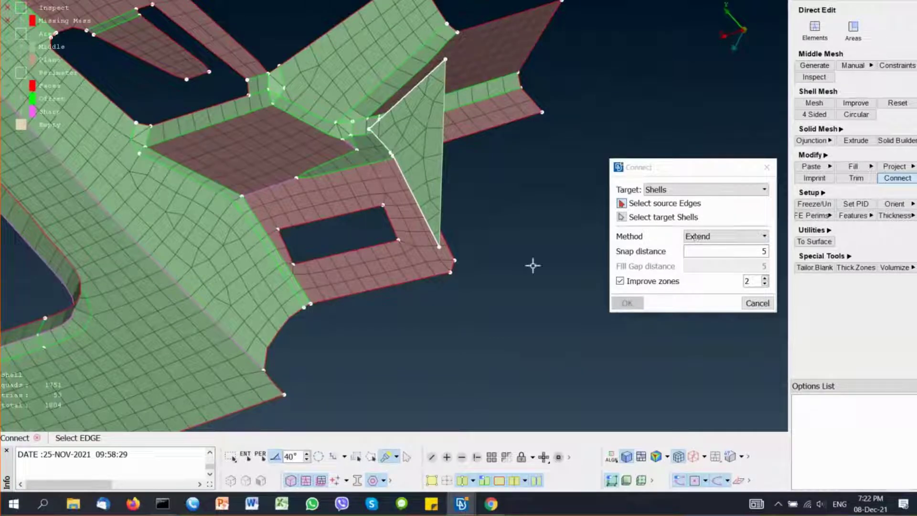
middle_click(702, 243)
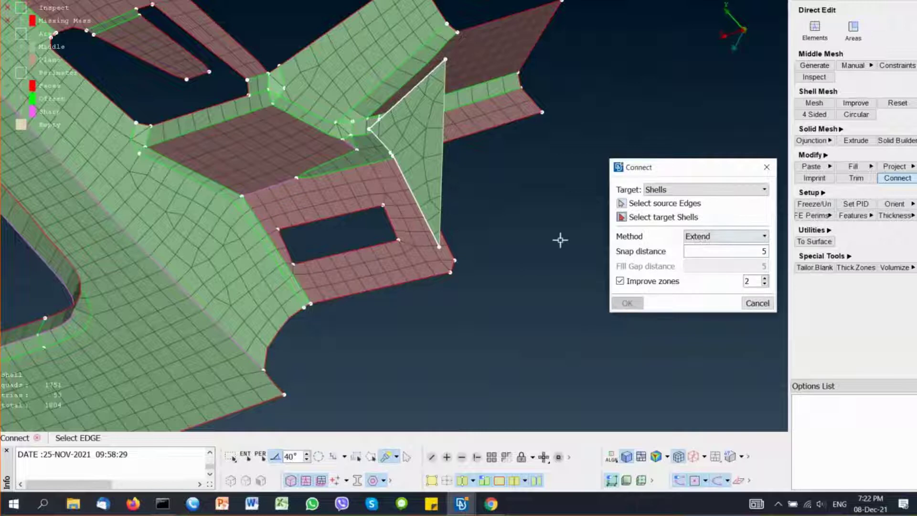
scroll(489, 225, "up", 5)
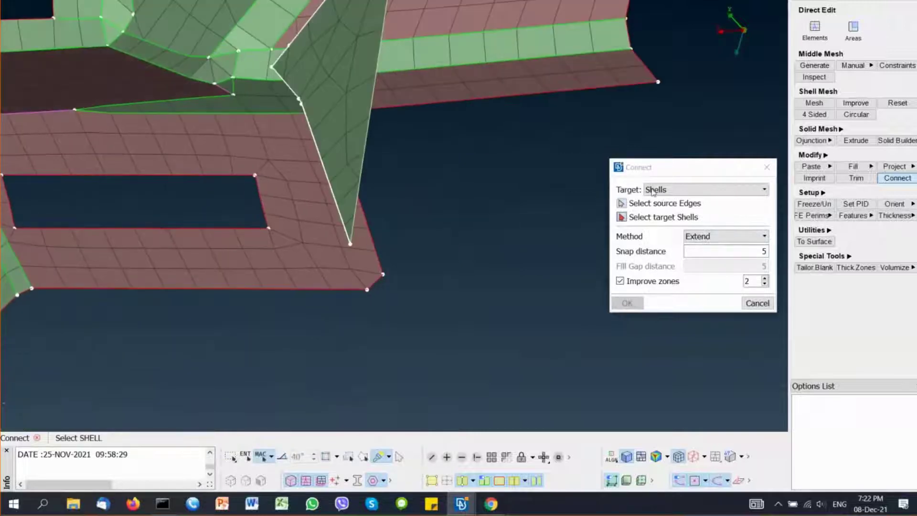
left_click(657, 191)
left_click(669, 221)
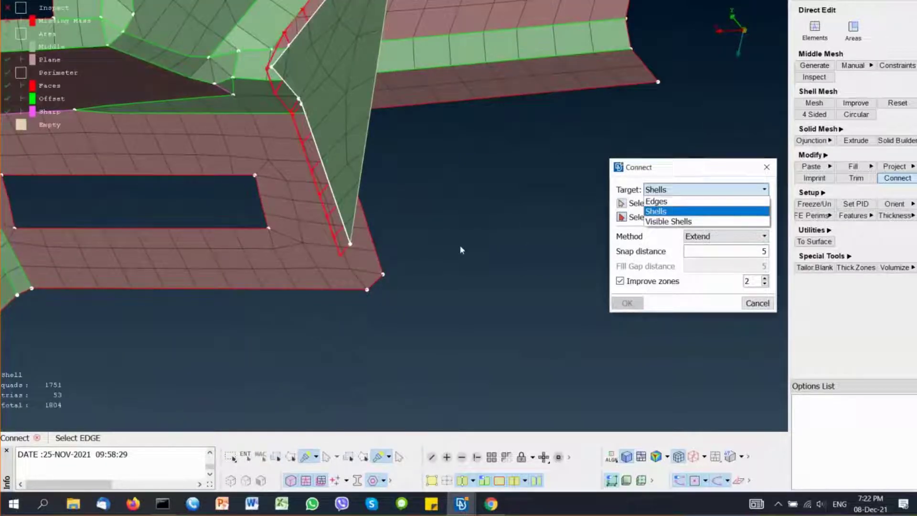
left_click(704, 237)
left_click(703, 249)
mouse_move(455, 249)
left_mouse_down("ctrl")
mouse_move(432, 221)
mouse_move(455, 250)
left_mouse_up("ctrl")
left_click(704, 237)
left_click(702, 258)
left_click_drag(463, 306, 514, 317, "ctrl")
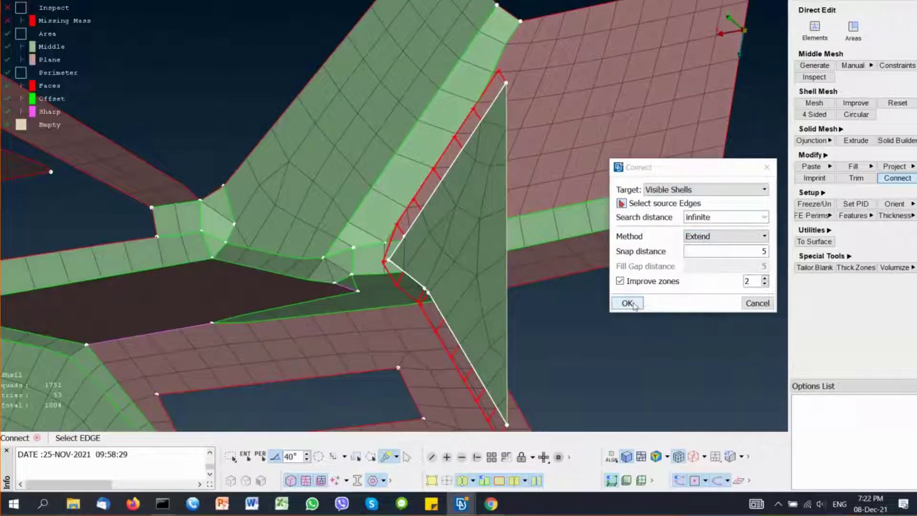
left_click(629, 304)
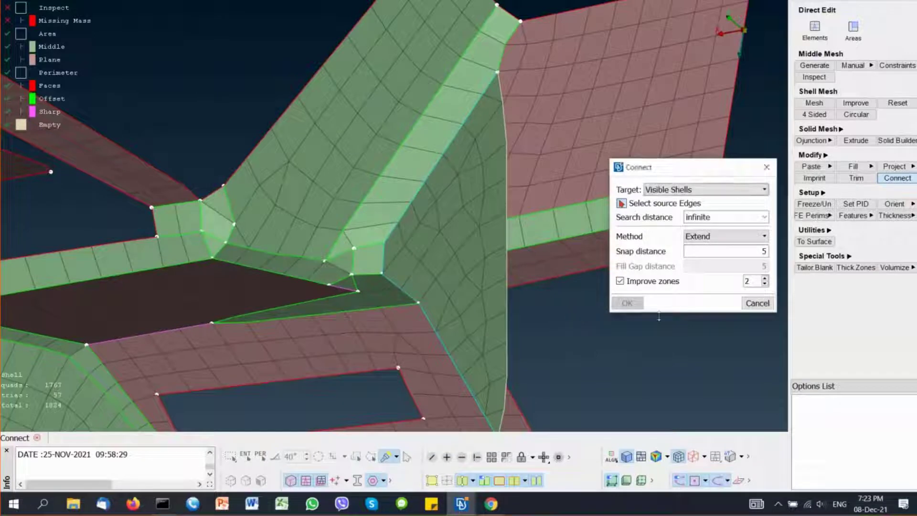
Step: Leave Connect and align the triangular rib's free outer perimeter to the rib's narrow edge face with a Faces-type perimeter align constraint
middle_click(617, 333)
middle_click_drag(617, 333, 609, 292, "ctrl")
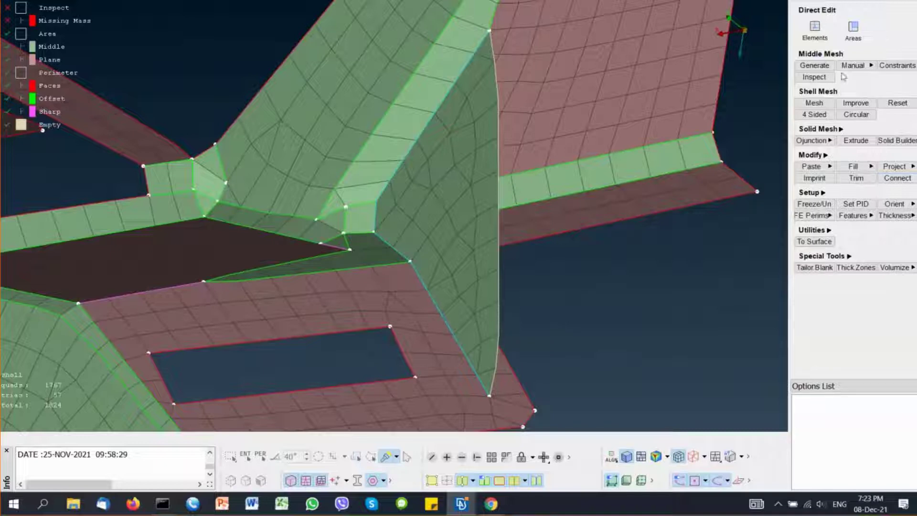
left_click(853, 29)
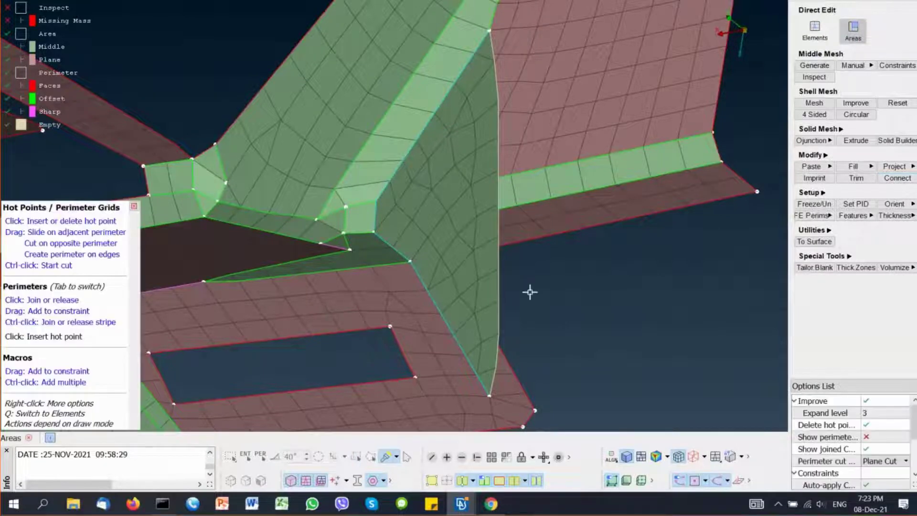
right_click(501, 303)
mouse_move(543, 362)
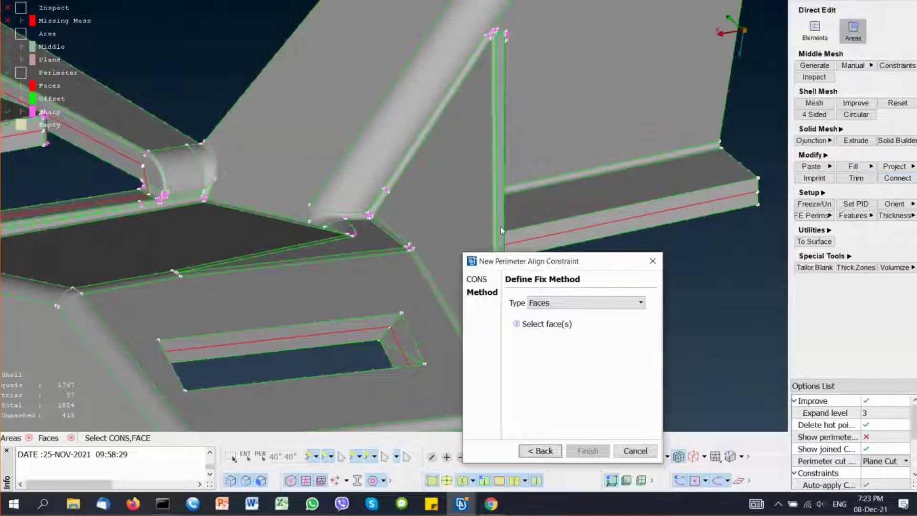
left_click(501, 231)
left_click(502, 230)
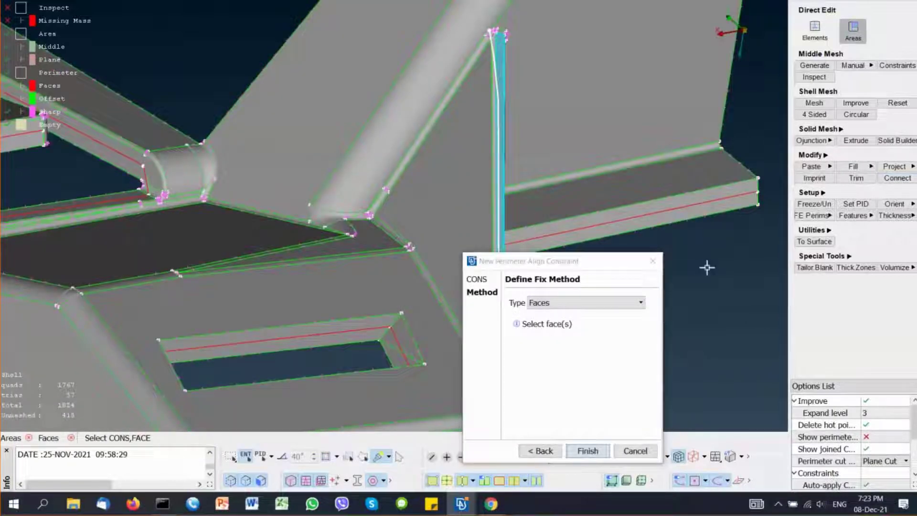
middle_click(662, 299)
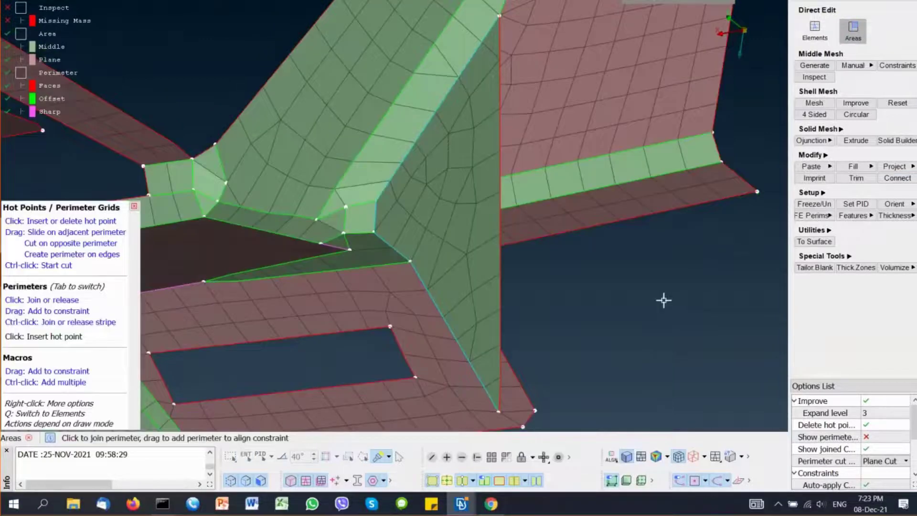
middle_click(664, 300)
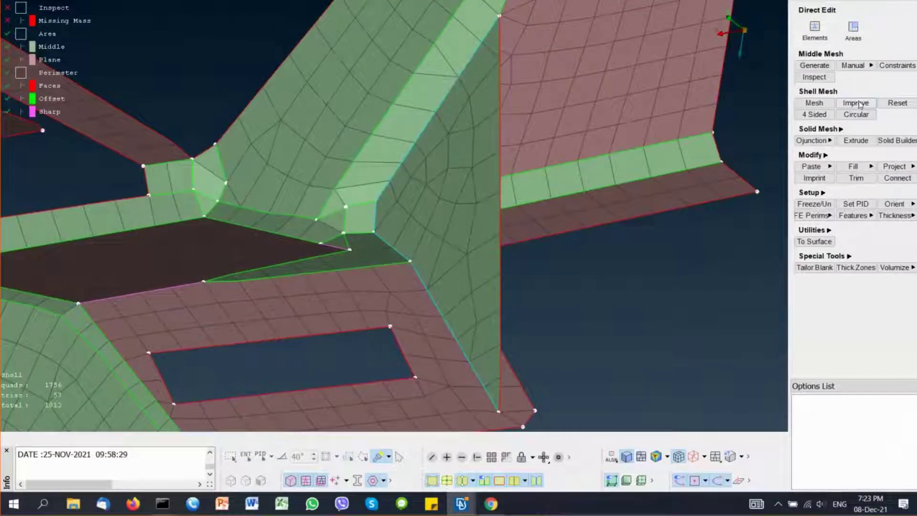
Step: Improve the triangular rib's mesh by Reconstruct with target length 4 and minimum length 2.5, and check it with shell thickness displayed
left_click(856, 103)
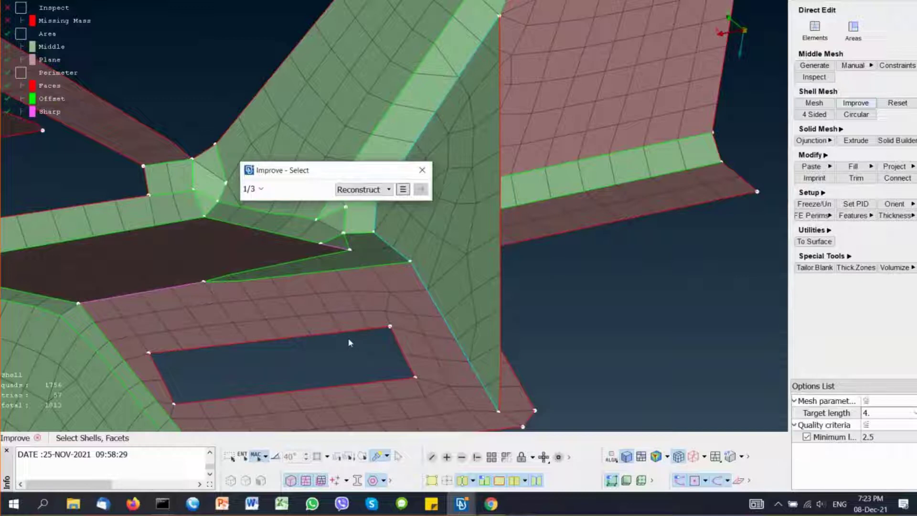
left_click(457, 209)
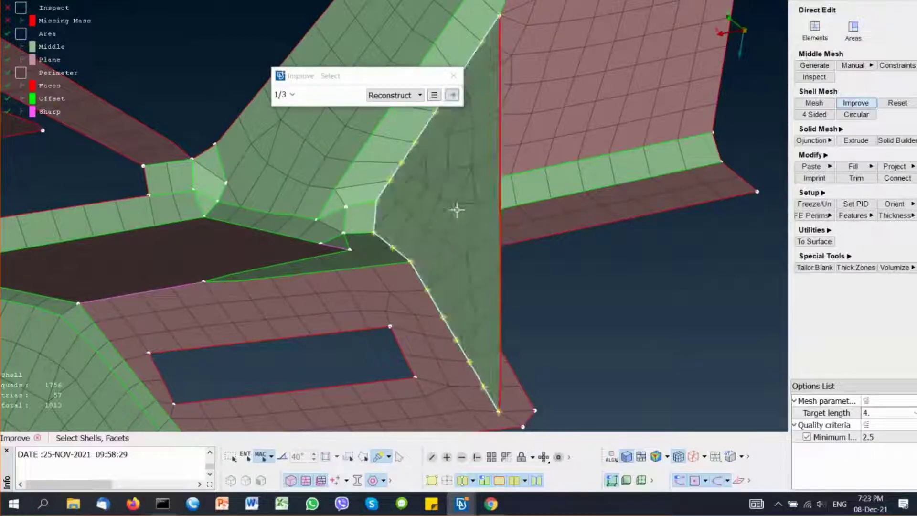
middle_click(457, 209)
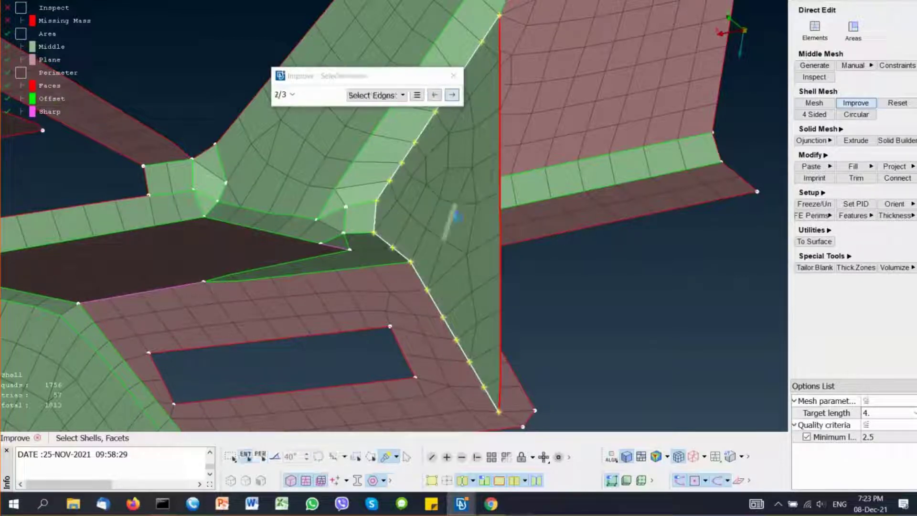
middle_click(597, 280)
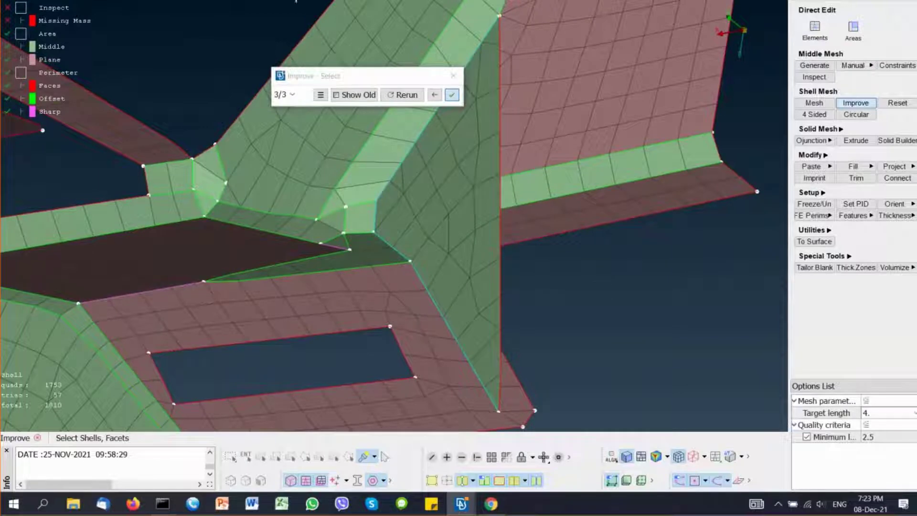
middle_click(499, 305)
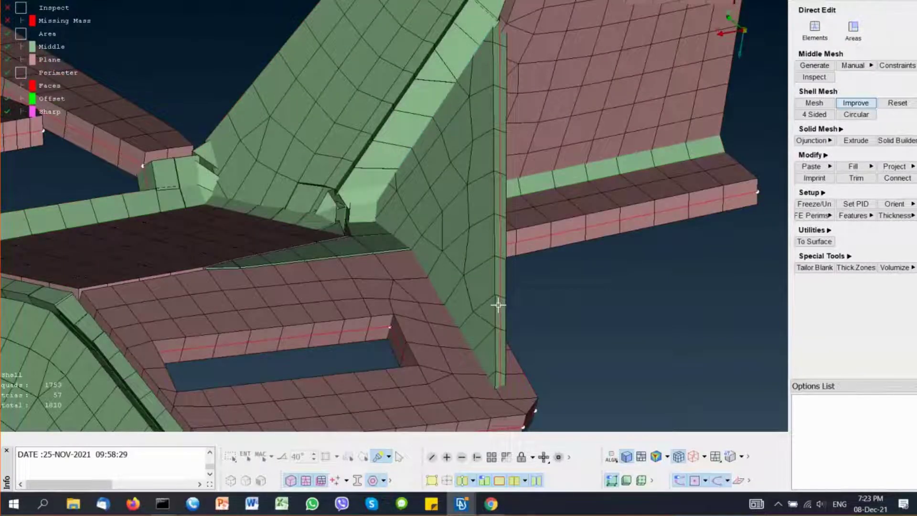
left_click_drag(498, 305, 482, 467, "ctrl")
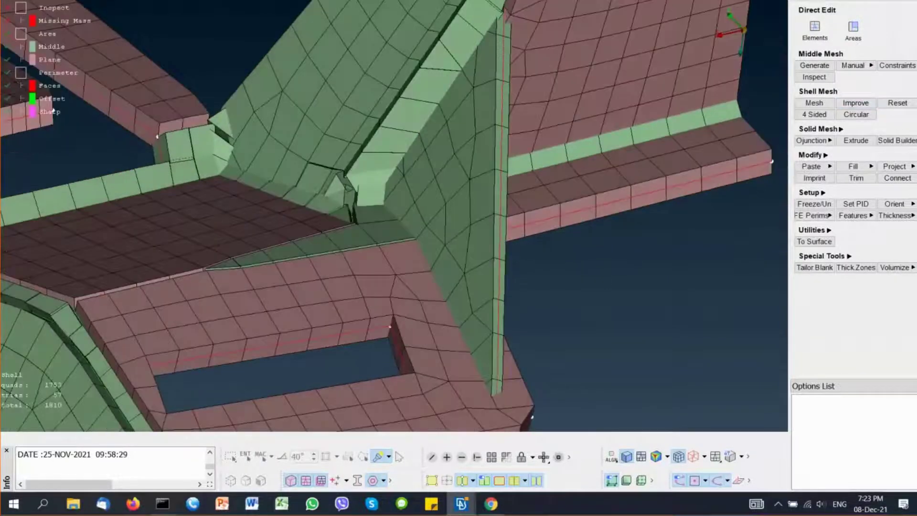
middle_click(430, 186)
Step: Start manual middle meshing From Top for the raised flange's two slender ribs, with Base middle shells as target
scroll(424, 201, "down", 5)
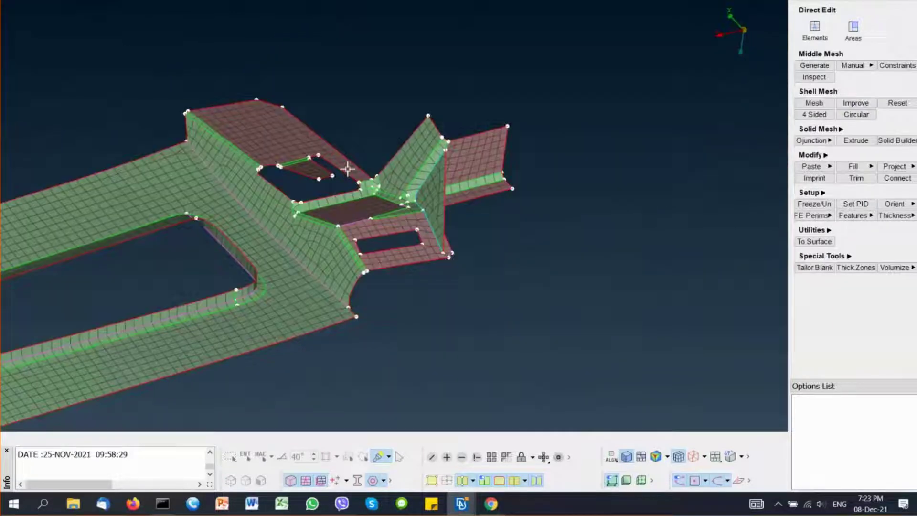
middle_click_drag(348, 168, 434, 205, "ctrl")
middle_click_drag(506, 255, 514, 258, "ctrl")
middle_click_drag(407, 219, 454, 176, "ctrl")
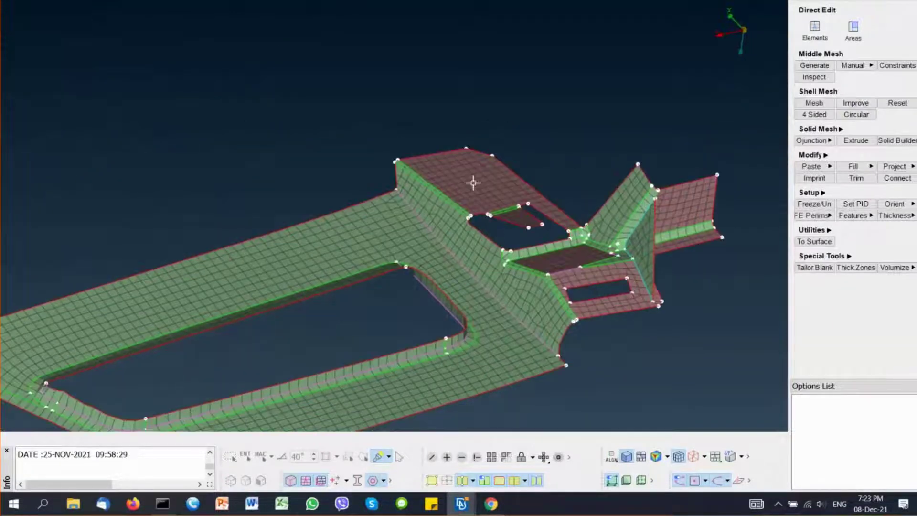
right_click_drag(473, 183, 484, 222, "ctrl")
middle_click_drag(510, 222, 471, 220, "ctrl")
right_click_drag(470, 220, 460, 246, "ctrl")
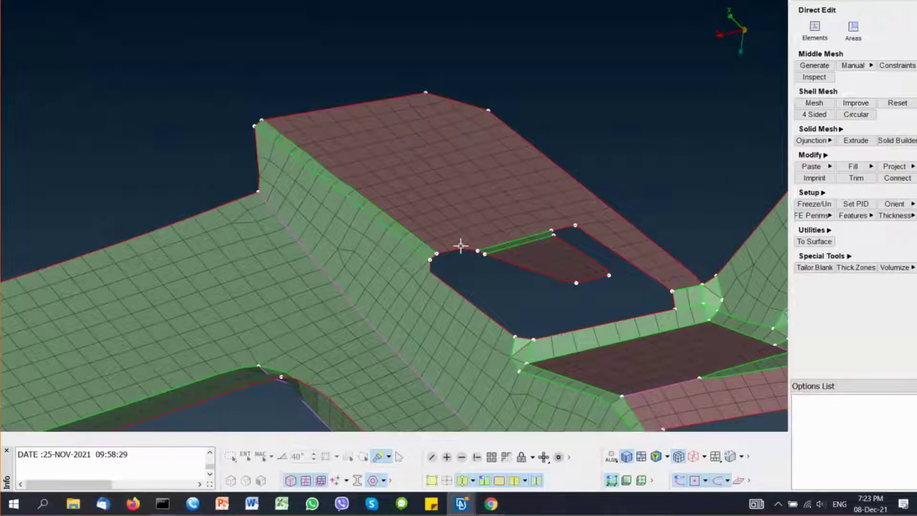
middle_click_drag(521, 216, 495, 221, "ctrl")
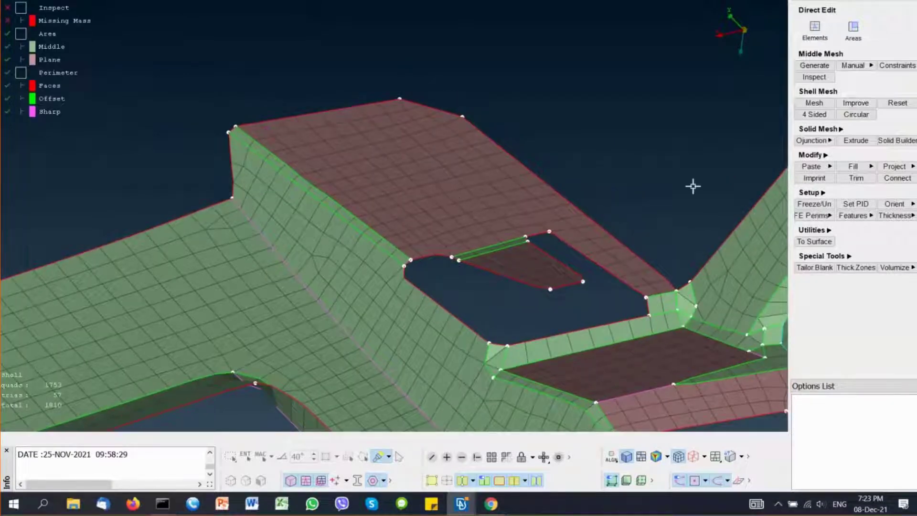
left_click(855, 67)
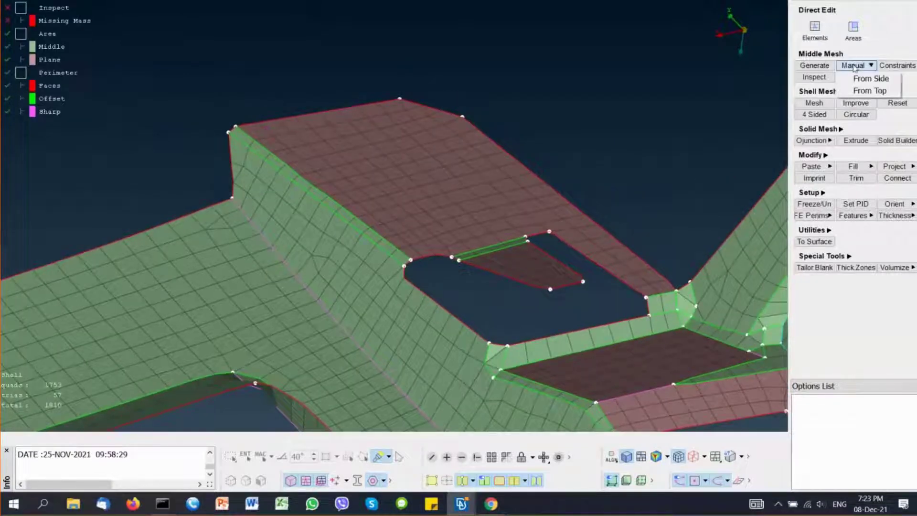
left_click(870, 91)
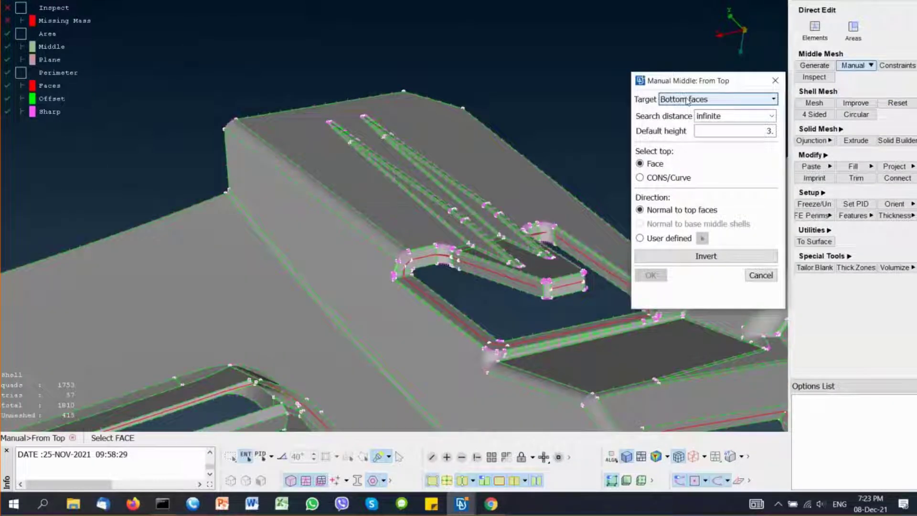
left_click(687, 101)
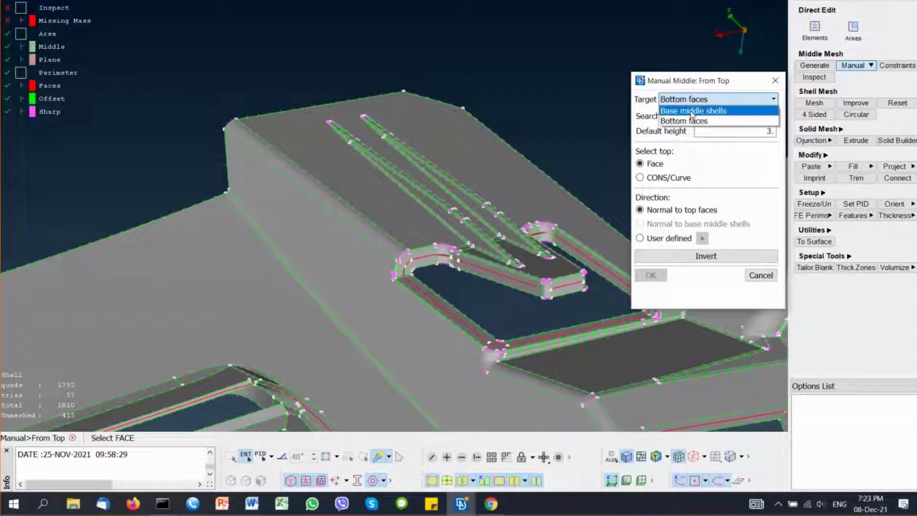
left_click(691, 120)
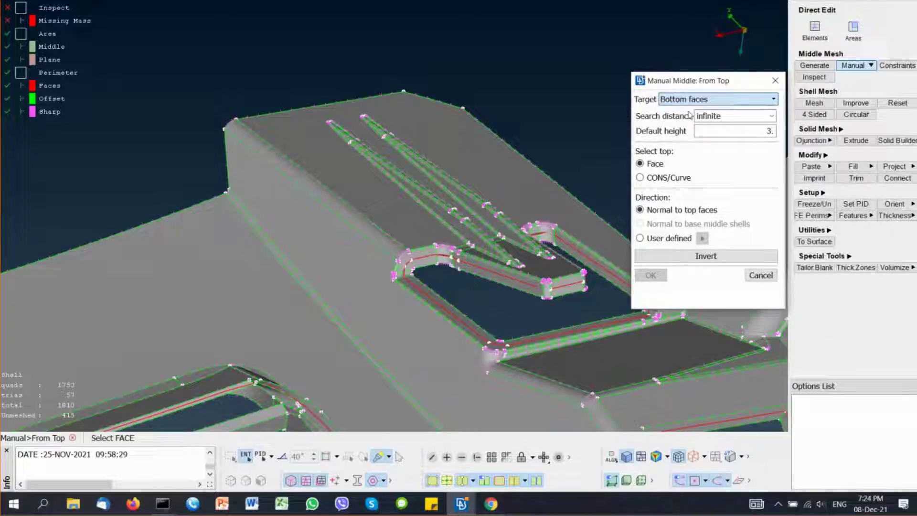
Step: Create the two slender ribs' middle mesh from their top faces, normal to those faces with infinite search distance, and hide the solid geometry
scroll(500, 200, "up", 4)
left_click(428, 217)
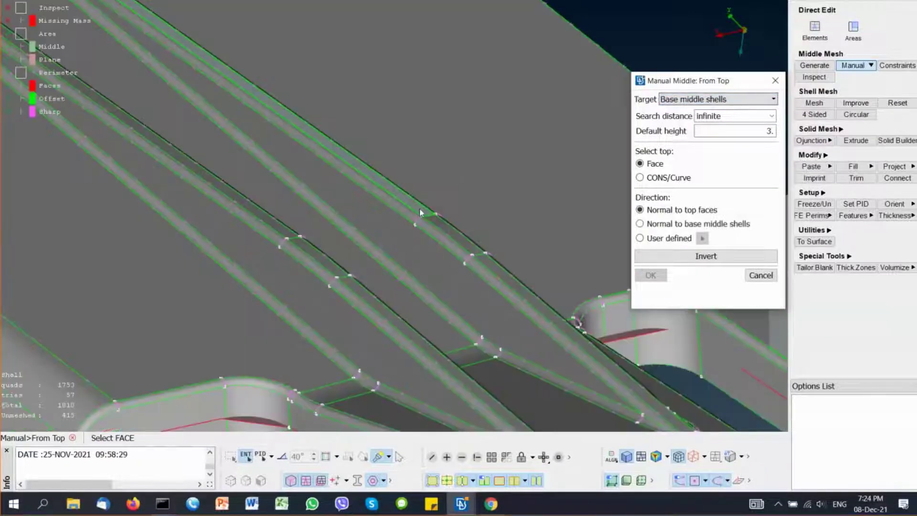
left_click(477, 254)
left_click(284, 233)
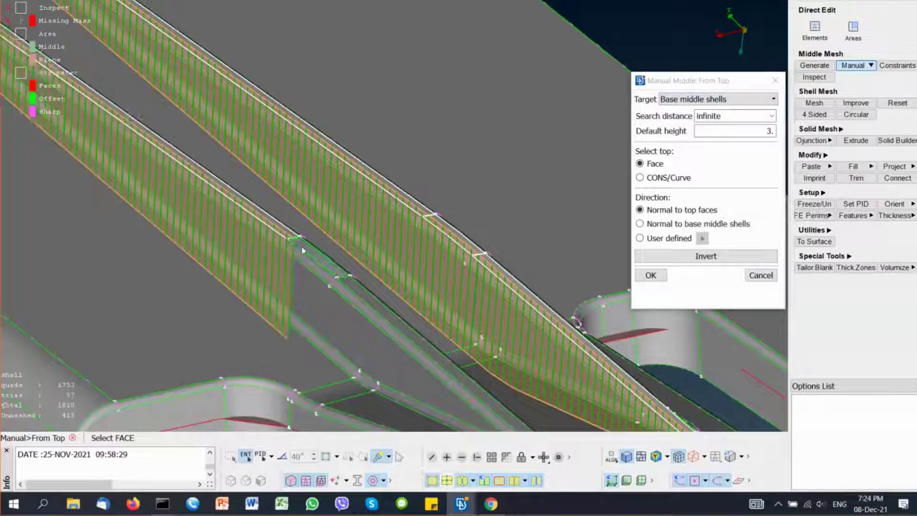
left_click(318, 255)
left_click(352, 284)
scroll(352, 285, "down", 5)
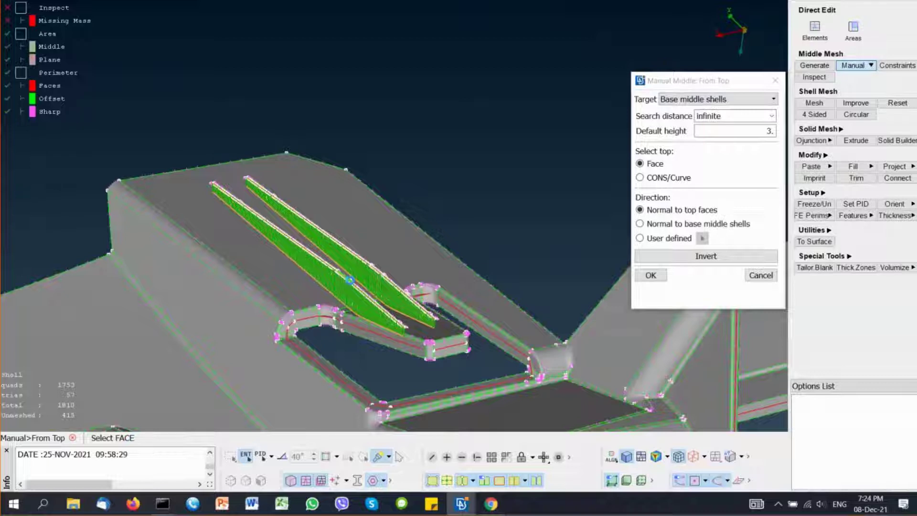
middle_click(351, 281)
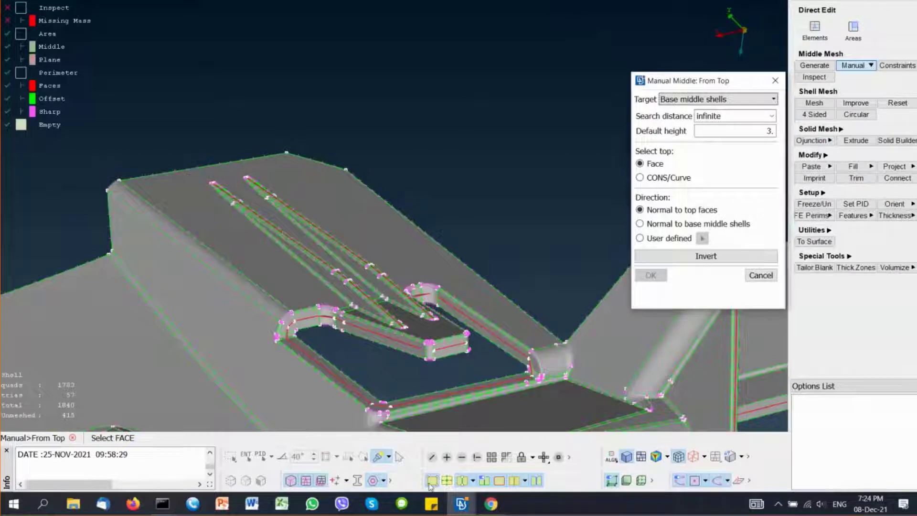
left_click(760, 279)
key("Escape")
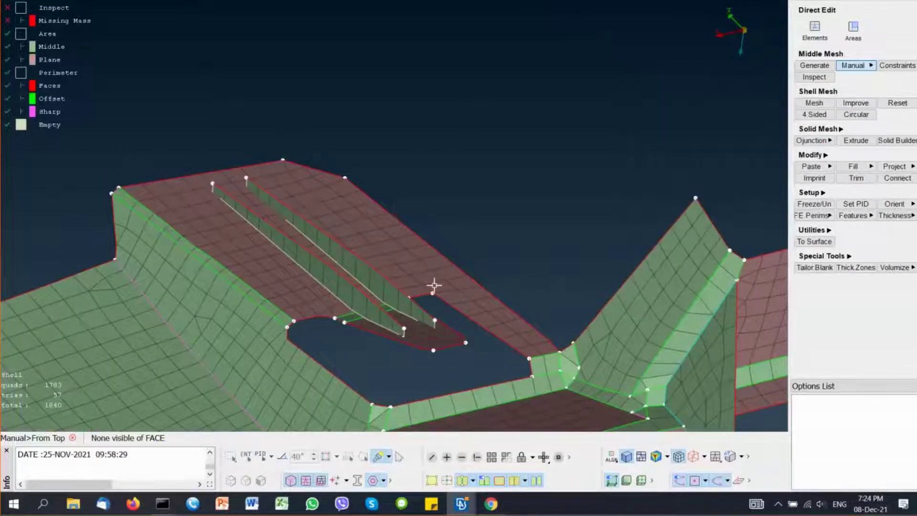
Step: Connect both slender ribs' base edges to Visible Shells with infinite search distance, Extend method, snap distance 5 and Improve zones 2
scroll(481, 230, "up", 5)
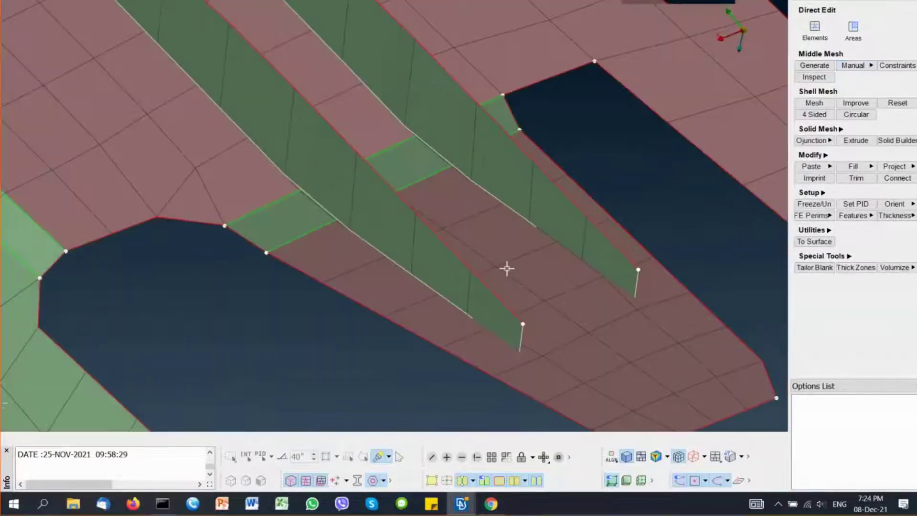
left_click_drag(507, 269, 521, 221, "ctrl")
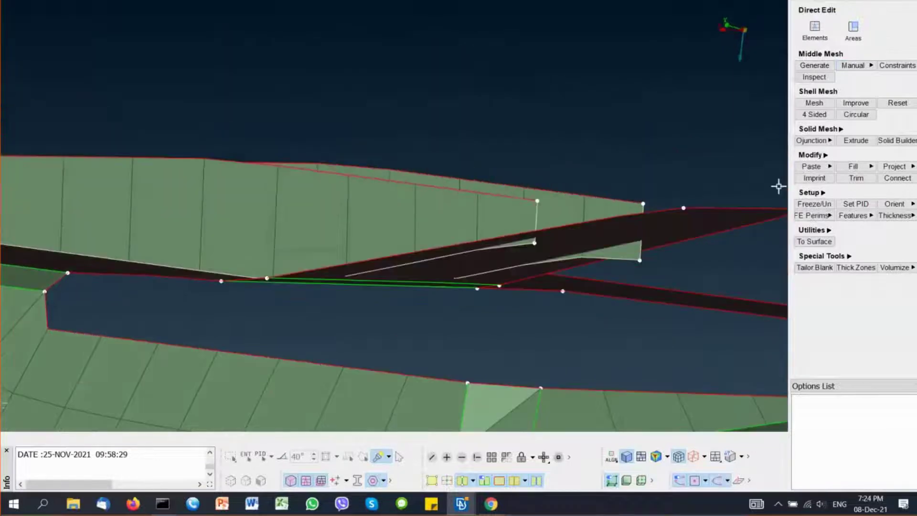
left_click(898, 178)
left_click(531, 243)
middle_click_drag(526, 267, 414, 268, "ctrl")
left_click(518, 262)
middle_click(518, 268)
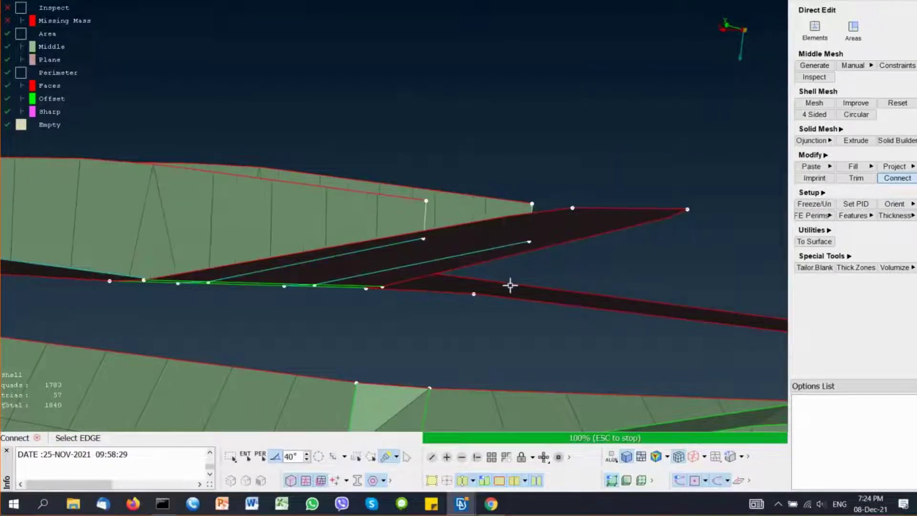
scroll(509, 288, "down", 4)
left_click_drag(506, 288, 482, 316, "ctrl")
left_click(757, 303)
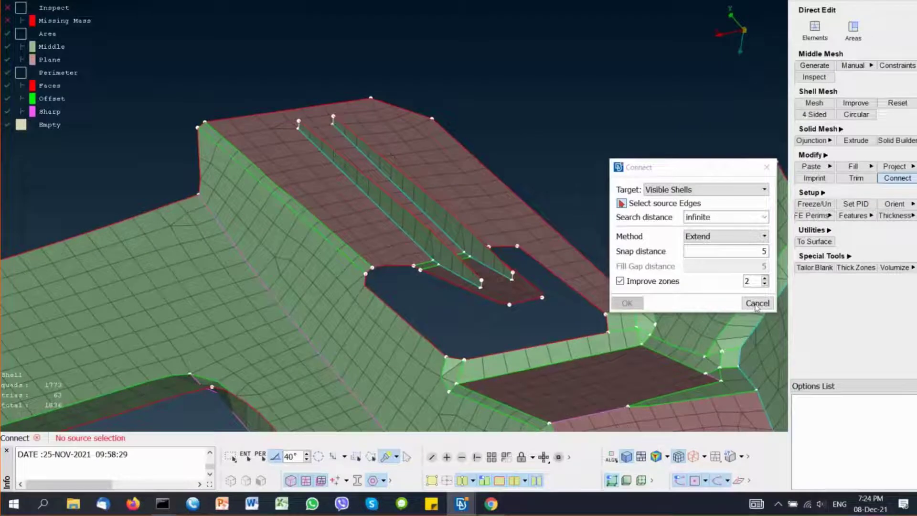
middle_click(479, 281)
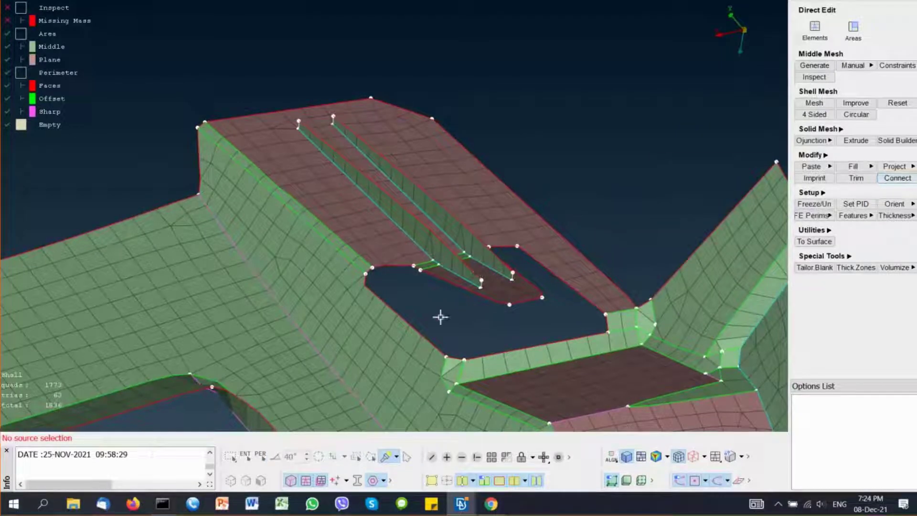
Step: Rerun Inspect on the visible model for Middle Surface deviation 2 and Loose Missing Mass, showing the markings on the shell mesh only
middle_click_drag(440, 317, 471, 219, "ctrl")
scroll(472, 220, "down", 4)
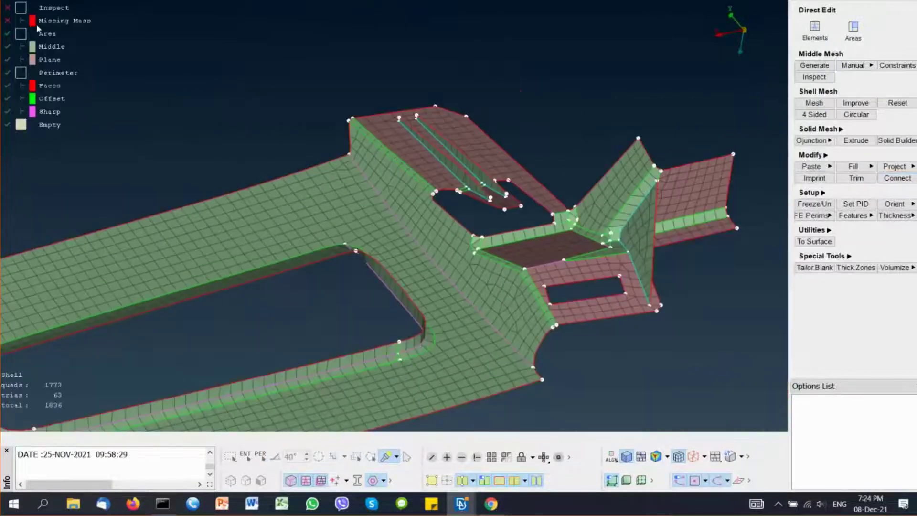
left_click(9, 8)
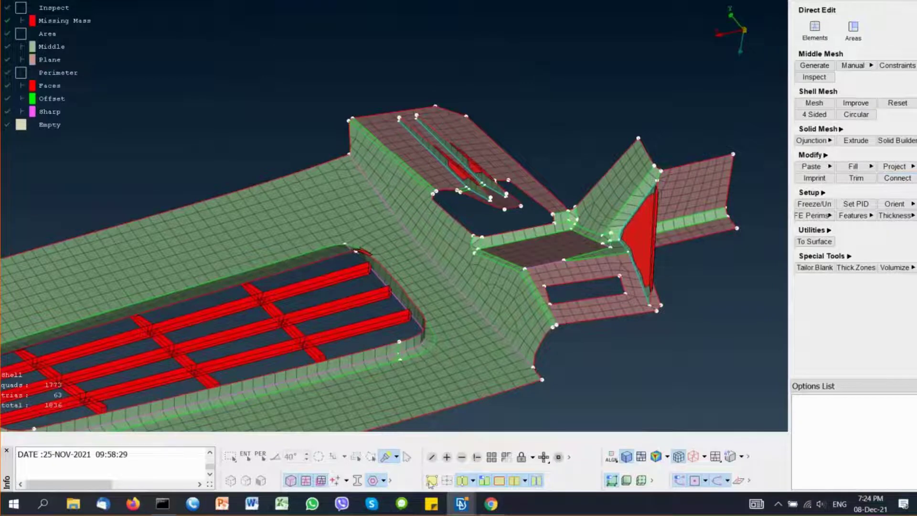
left_click(431, 482)
right_click(46, 8)
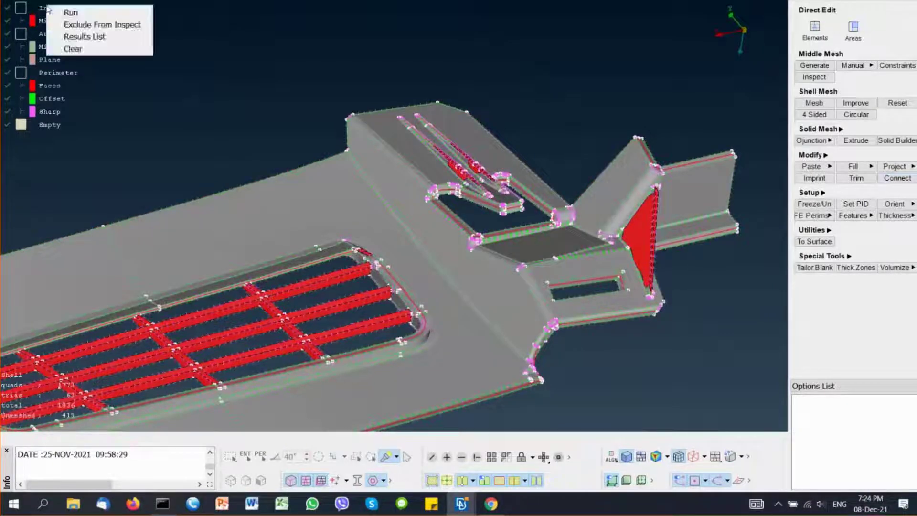
left_click(70, 13)
left_click_drag(321, 49, 757, 362)
middle_click(704, 346)
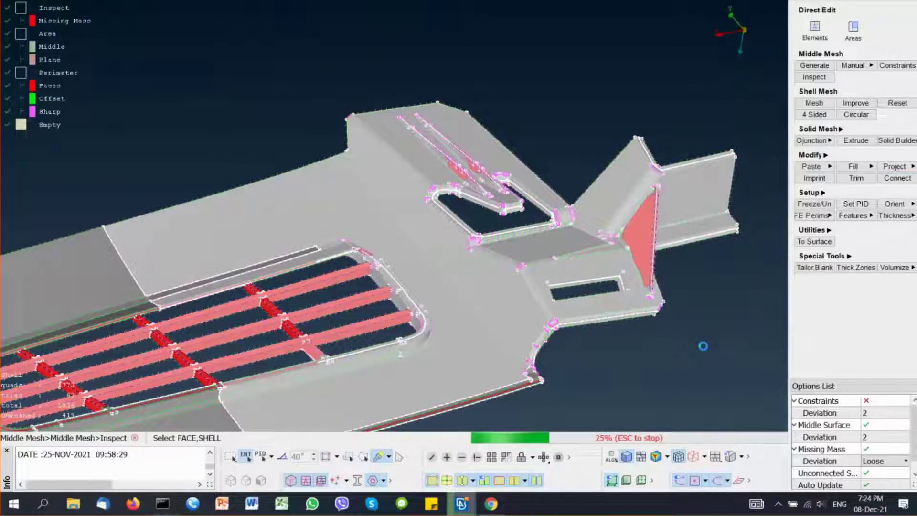
left_click(431, 482)
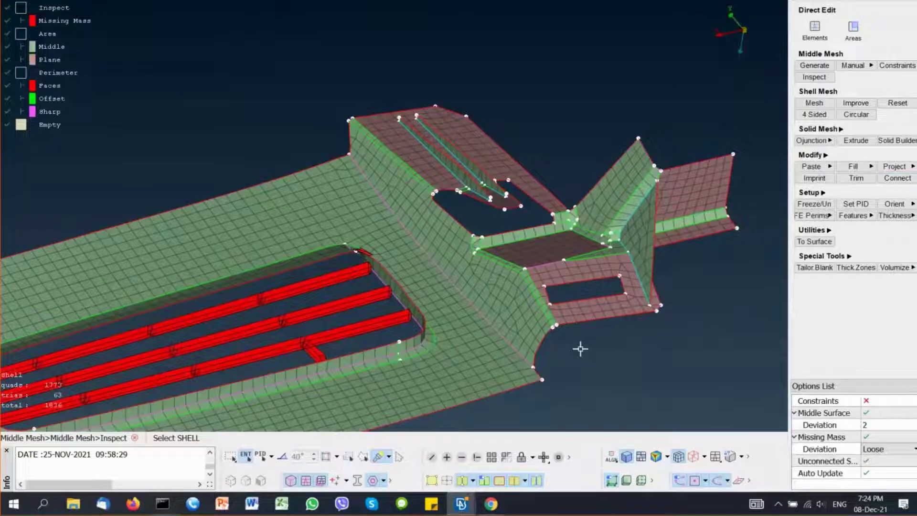
Step: With Inspect markings hidden and solid geometry shown, start manual middle meshing From Top for the grille ribs, targeting Bottom faces
middle_click_drag(411, 276, 545, 235, "ctrl")
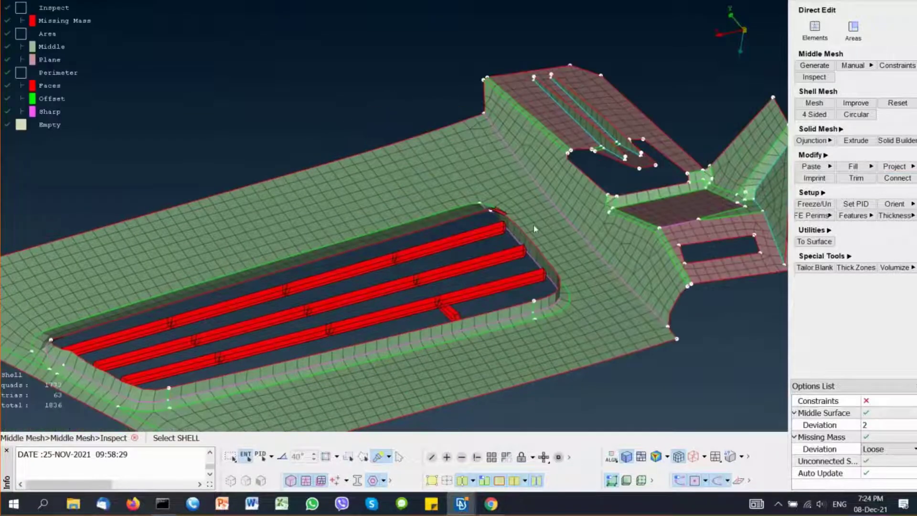
left_click(8, 8)
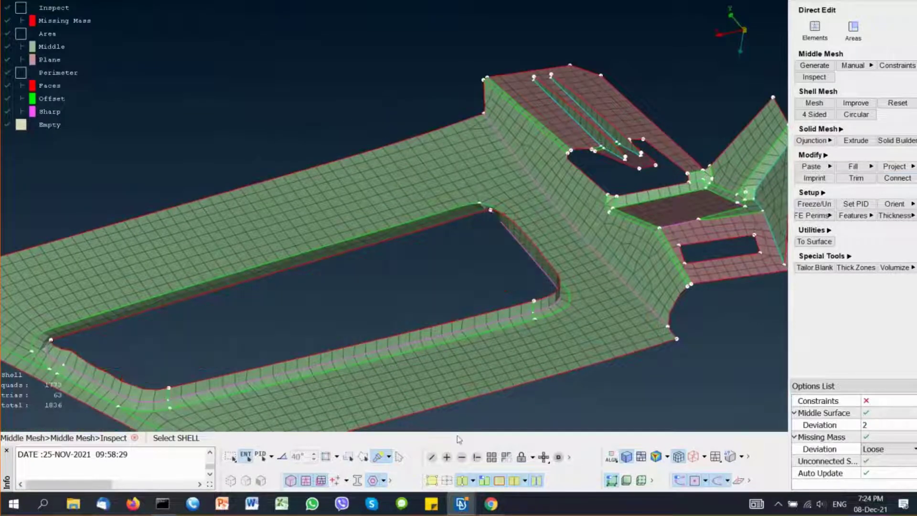
left_click(432, 481)
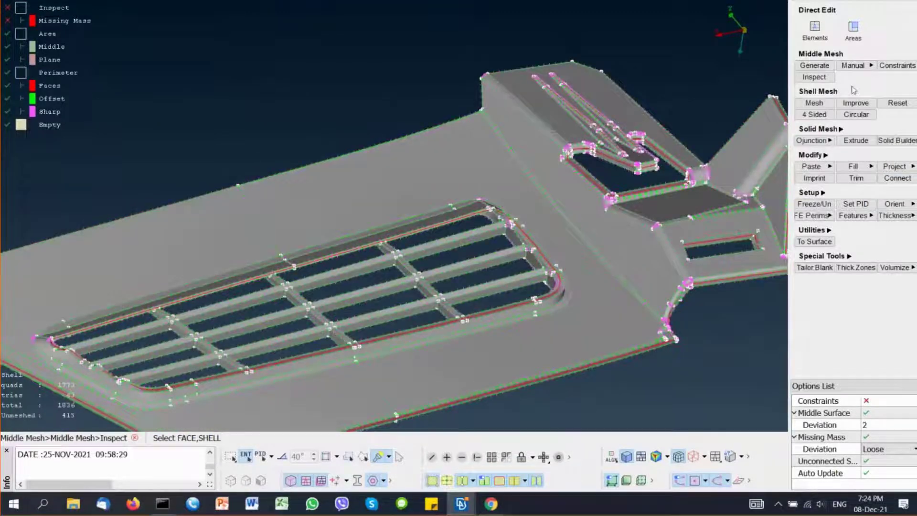
left_click(854, 66)
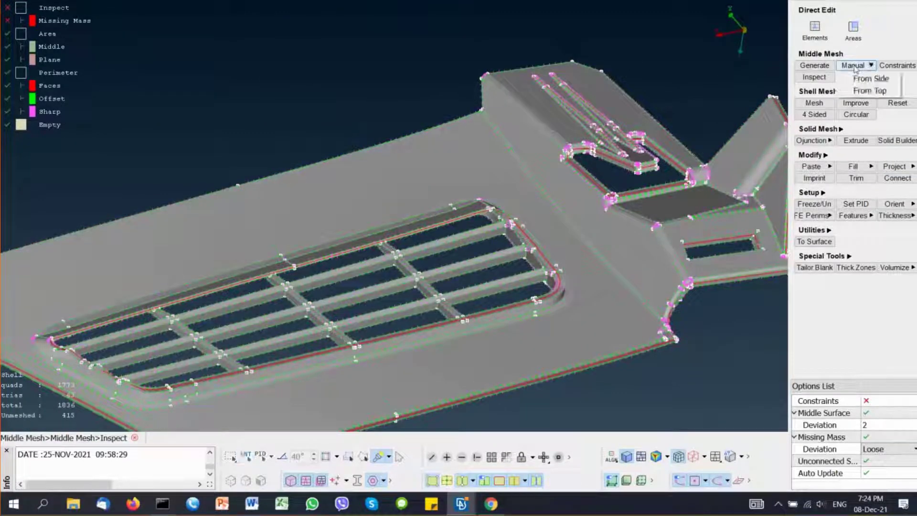
left_click(870, 91)
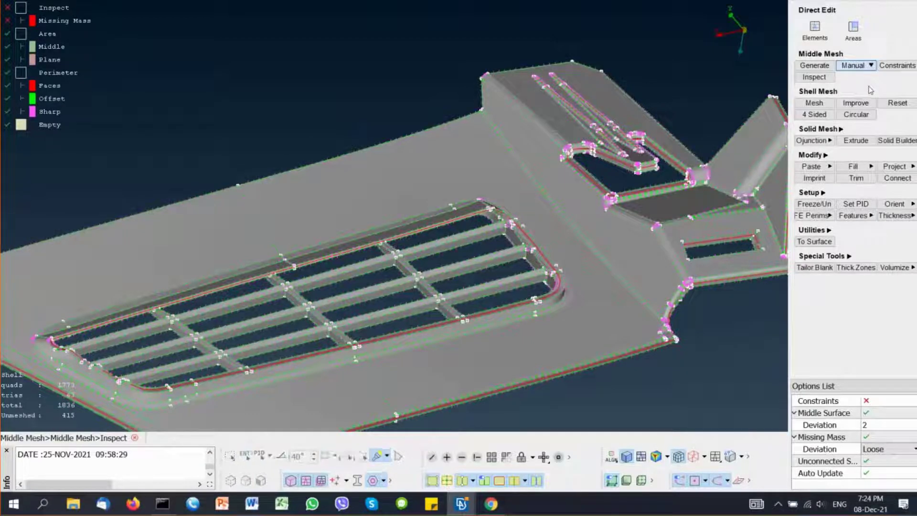
left_click(707, 99)
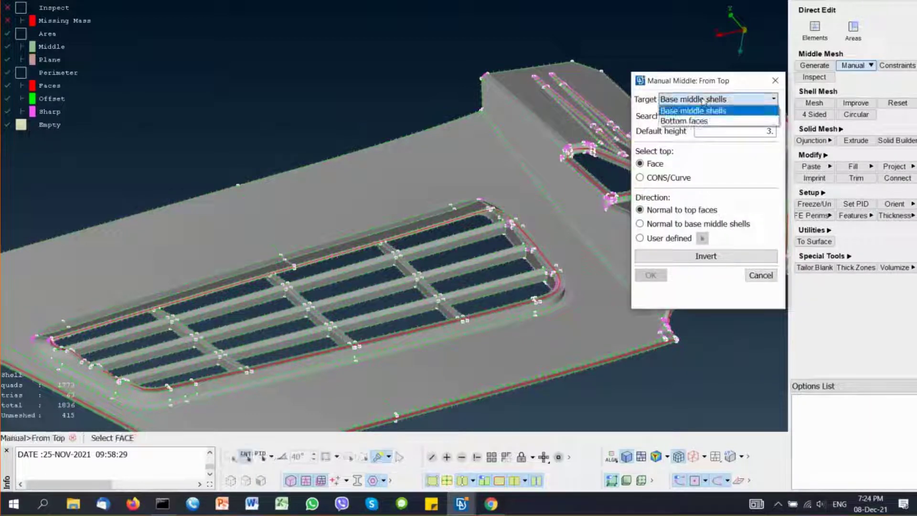
left_click(700, 122)
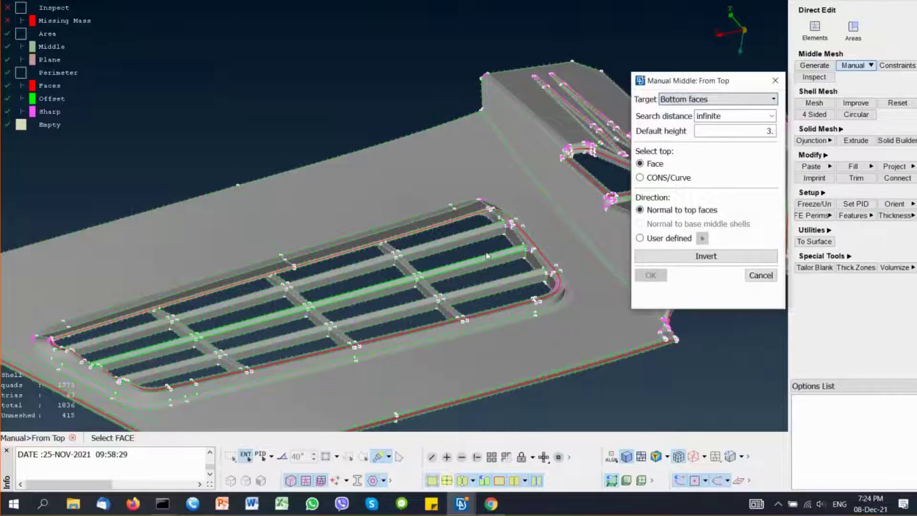
Step: Create middle mesh from the top faces of the three long grille ribs and one cross rib's segments, normal to those faces, with infinite search distance
scroll(481, 282, "up", 3)
left_click_drag(481, 281, 436, 226, "ctrl")
middle_click_drag(436, 226, 407, 183, "ctrl")
scroll(405, 181, "up", 3)
left_click(405, 180)
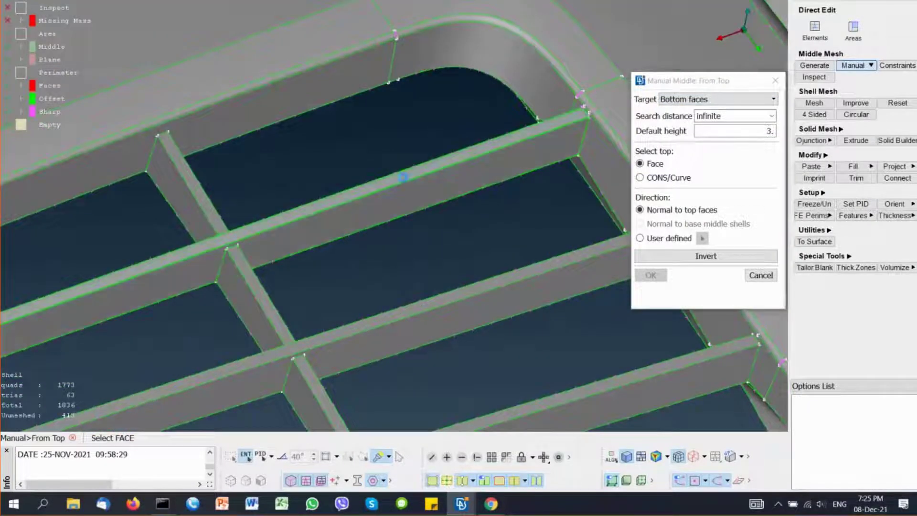
left_click(485, 293)
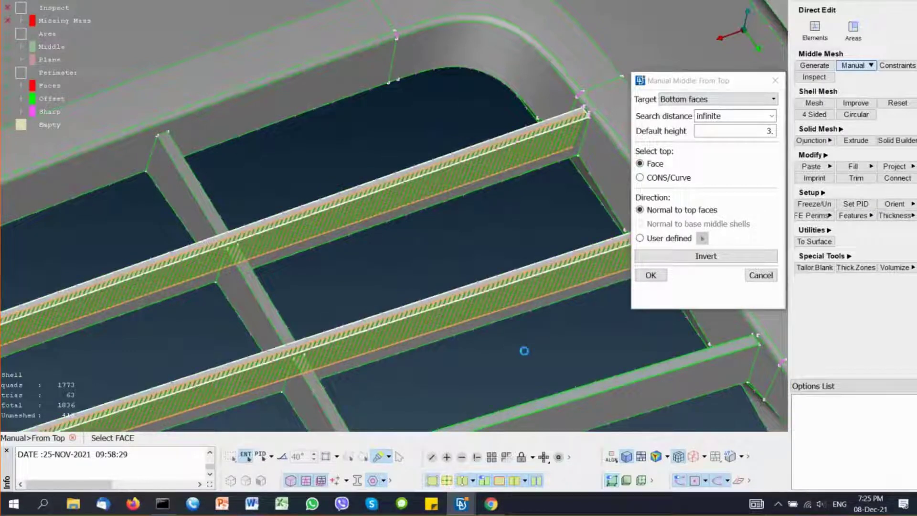
left_click(223, 248)
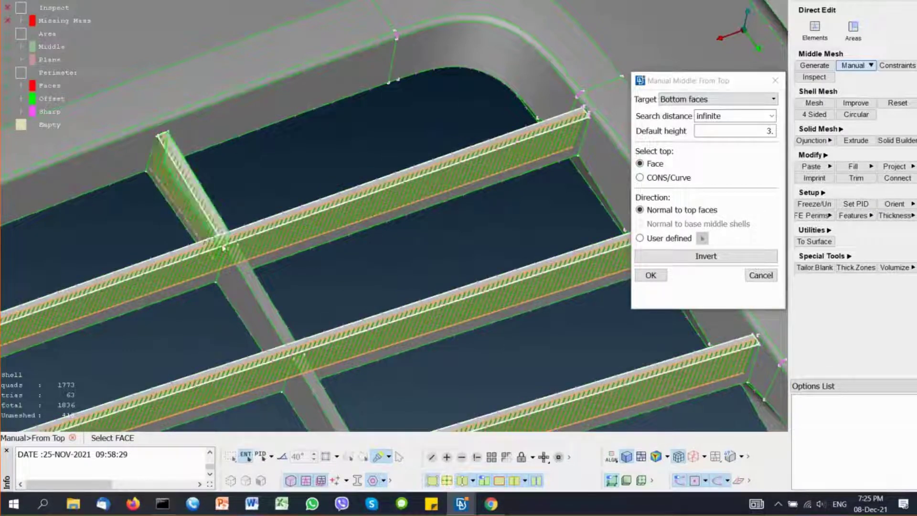
left_click(242, 263)
left_click(306, 366)
mouse_move(352, 314)
middle_mouse_down("ctrl")
mouse_move(379, 248)
mouse_move(393, 130)
middle_mouse_up("ctrl")
left_click(424, 317)
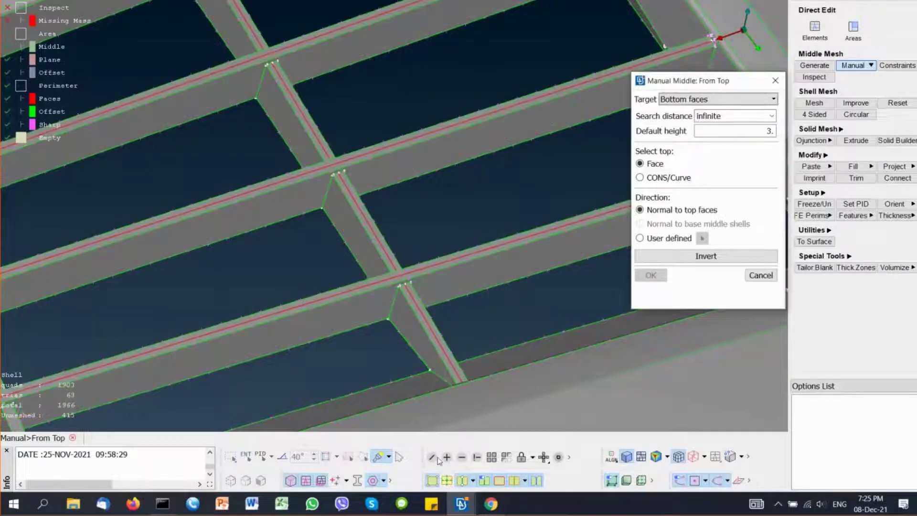
Step: Hide the solid geometry to leave only the shell mesh in view, and end manual middle meshing
left_click(447, 480)
scroll(486, 199, "down", 3)
scroll(490, 166, "down", 3)
middle_click_drag(490, 166, 460, 222, "ctrl")
left_click_drag(460, 221, 414, 221, "ctrl")
scroll(458, 210, "up", 3)
left_click(767, 277)
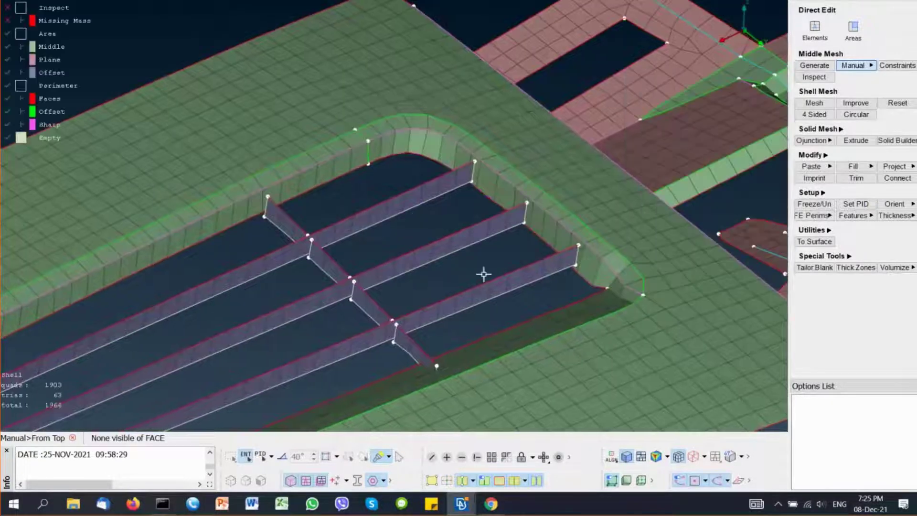
Step: Connect the cross rib's segment ends to the first two long ribs, using Visible Shells, infinite search distance, Extend, snap distance 5 and Improve zones 2
left_click(901, 177)
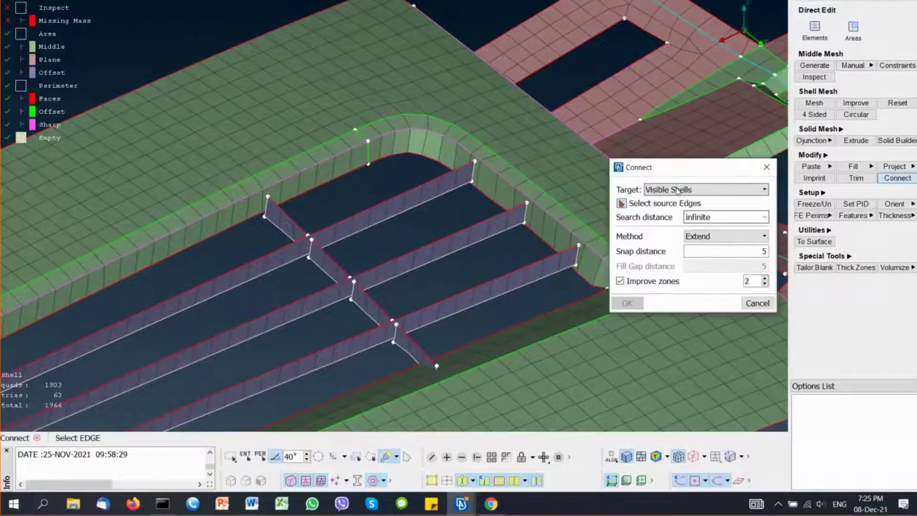
scroll(350, 244, "up", 3)
left_click(266, 259)
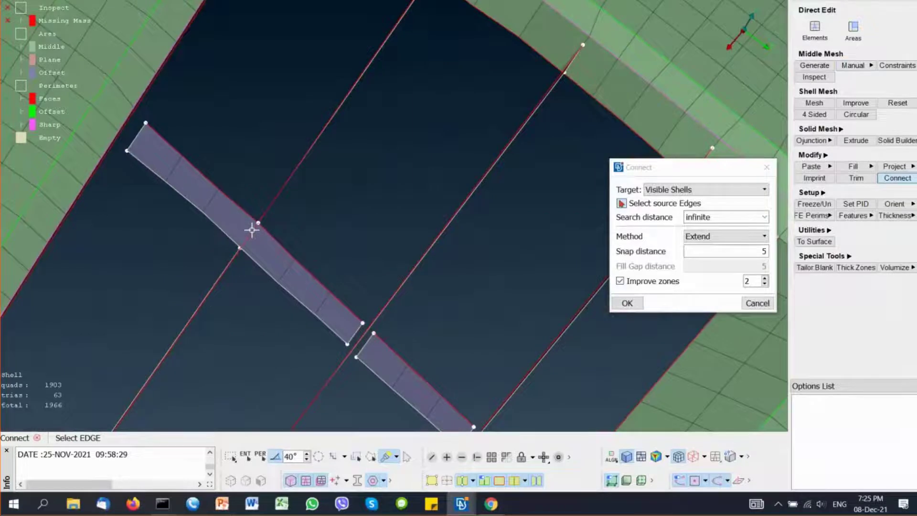
middle_click(252, 230)
scroll(252, 229, "down", 3)
left_click_drag(252, 230, 274, 258, "ctrl")
scroll(273, 261, "up", 5)
left_click(392, 337)
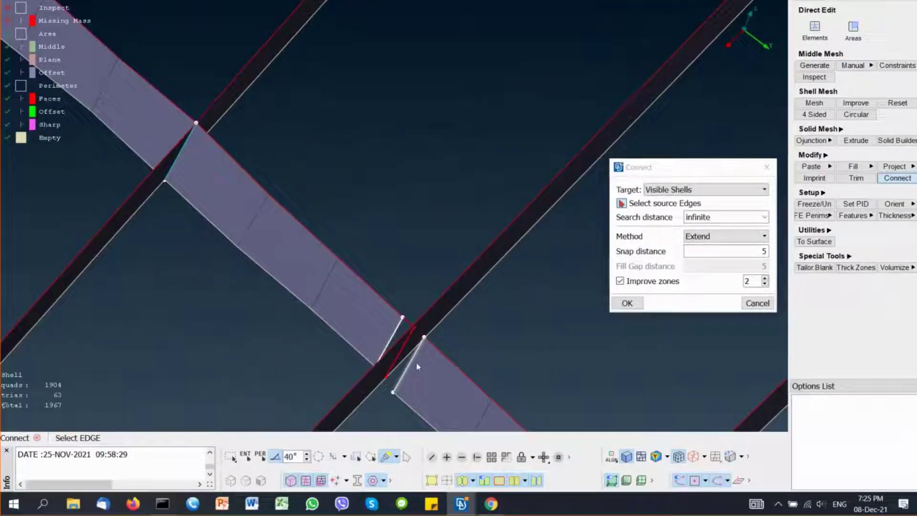
middle_click(419, 334)
scroll(417, 317, "down", 3)
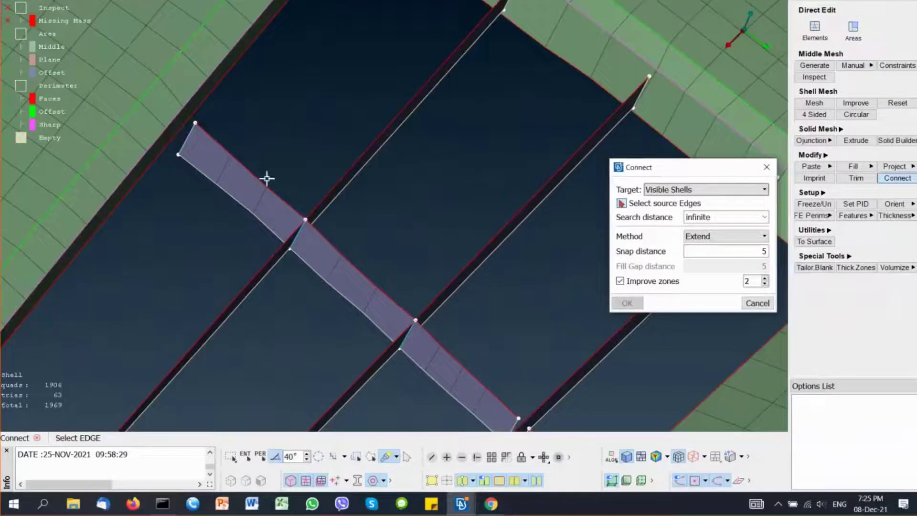
Step: Connect the cross rib's free outer end to the grille opening's side wall, extending it to Visible Shells
middle_click_drag(267, 179, 412, 231, "ctrl")
left_click_drag(411, 231, 363, 209, "ctrl")
left_click(362, 209)
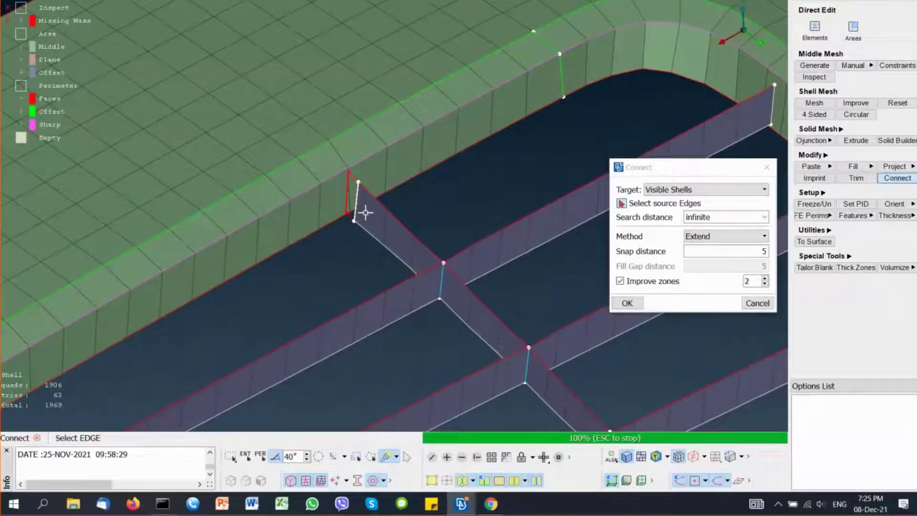
middle_click(368, 214)
middle_click_drag(475, 238, 211, 193, "ctrl")
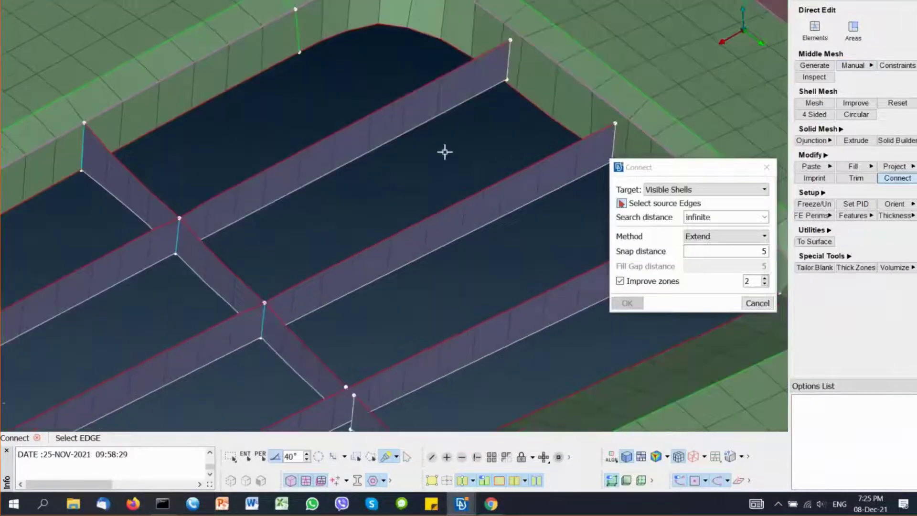
middle_click_drag(445, 152, 414, 145, "ctrl")
Step: Connect the three long ribs' end edges to the opening's end wall as target Shells, using Extend, snap distance 5 and Improve zones 2
left_click(669, 190)
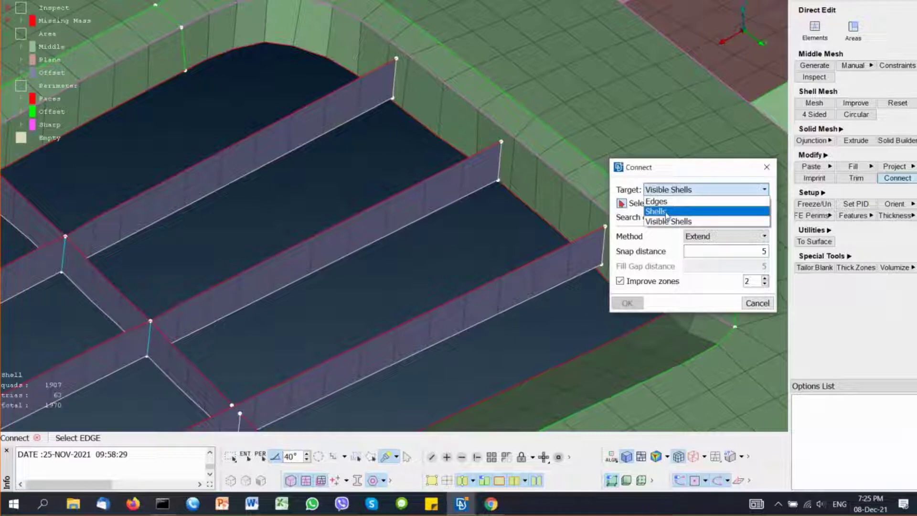
left_click(666, 212)
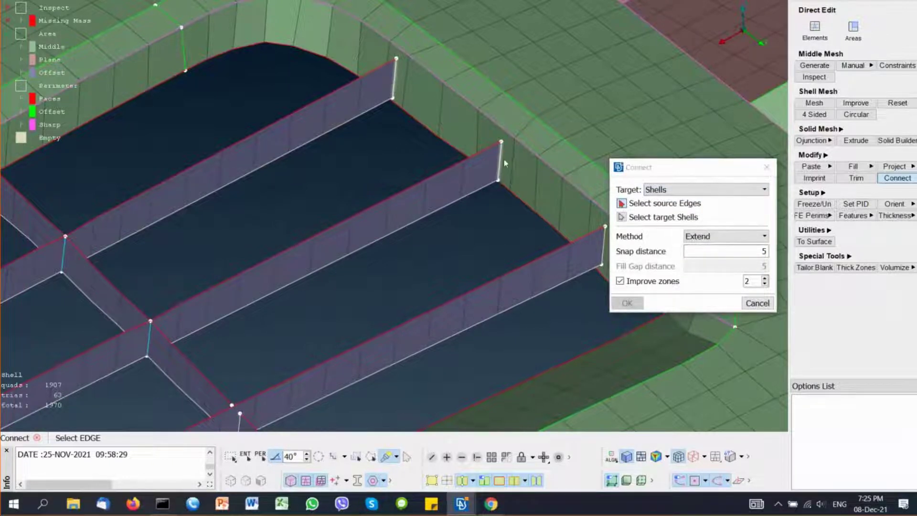
middle_click(595, 246)
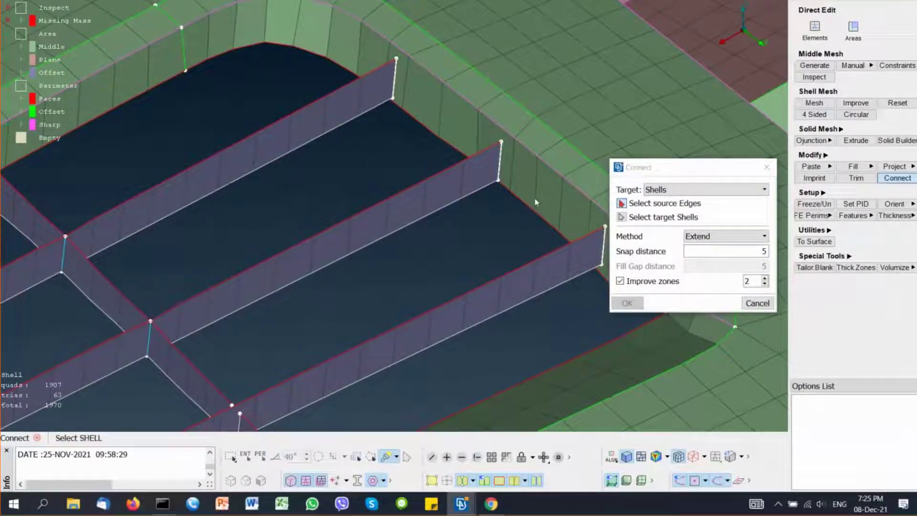
left_click(529, 199)
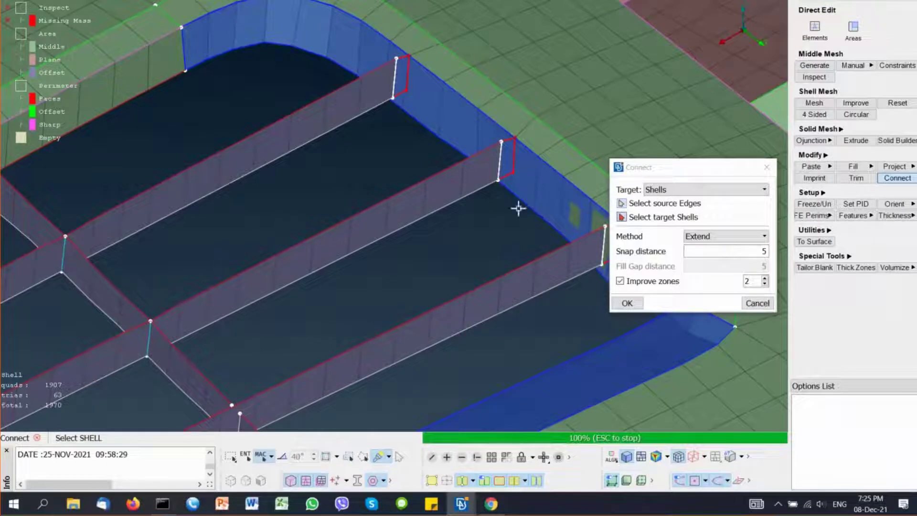
middle_click(516, 210)
Step: Connect the lower edge of the cross rib's overhanging end element to the opening's opposite side wall, with Visible Shells as target
left_click_drag(516, 212, 508, 263, "ctrl")
scroll(454, 217, "up", 4, "ctrl")
left_click(669, 190)
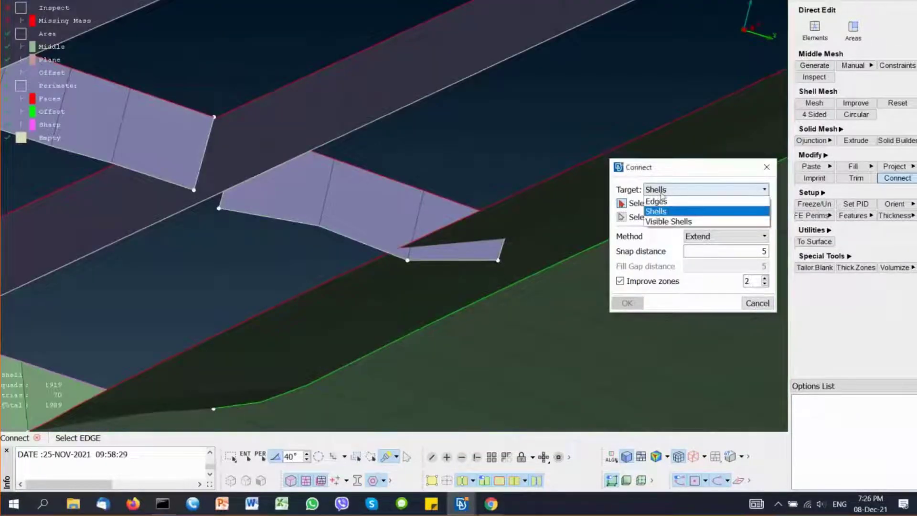
left_click(655, 217)
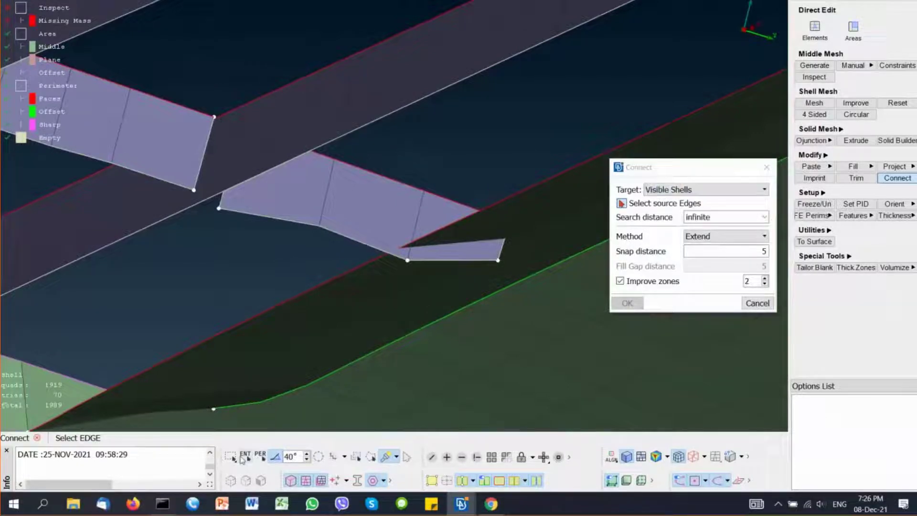
left_click(471, 264)
middle_click(471, 265)
left_click_drag(465, 254, 469, 303, "ctrl")
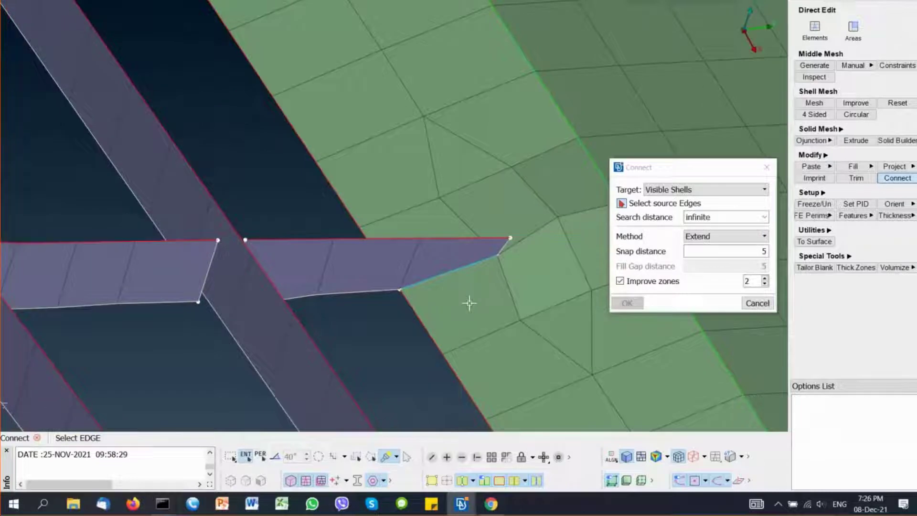
Step: Collapse the short edge at the cross rib's tip and rework the adjoining wall mesh with a Mesh Brush of diameter 2
left_click(811, 37)
left_click(811, 36)
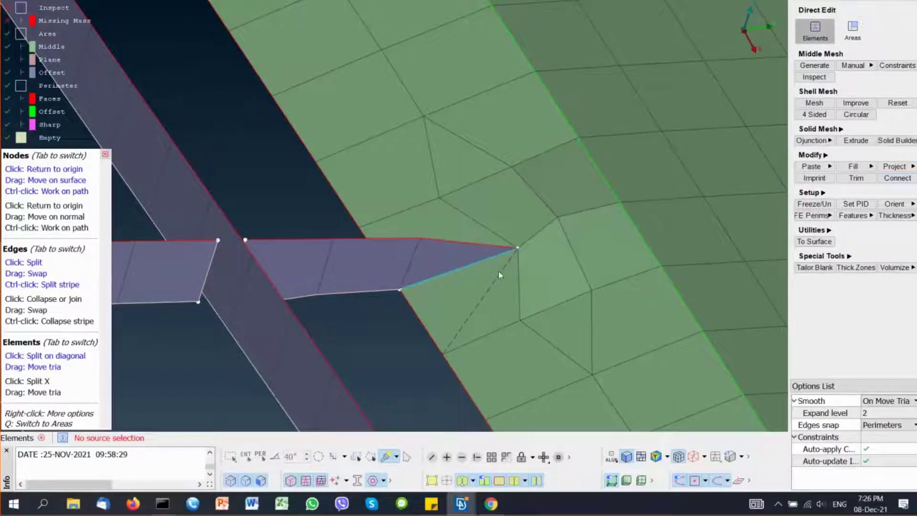
scroll(502, 268, "down", 5)
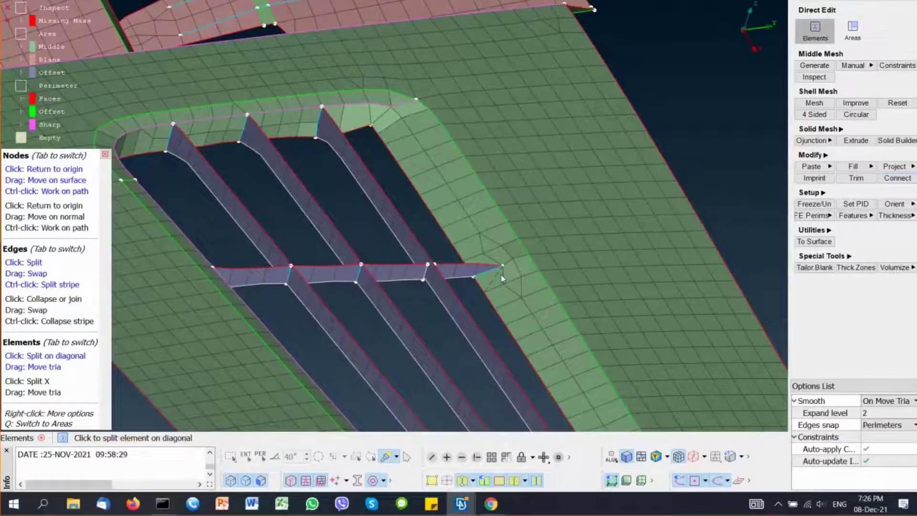
key("b")
mouse_move(452, 182)
left_mouse_down()
mouse_move(578, 307)
mouse_move(511, 266)
left_mouse_up()
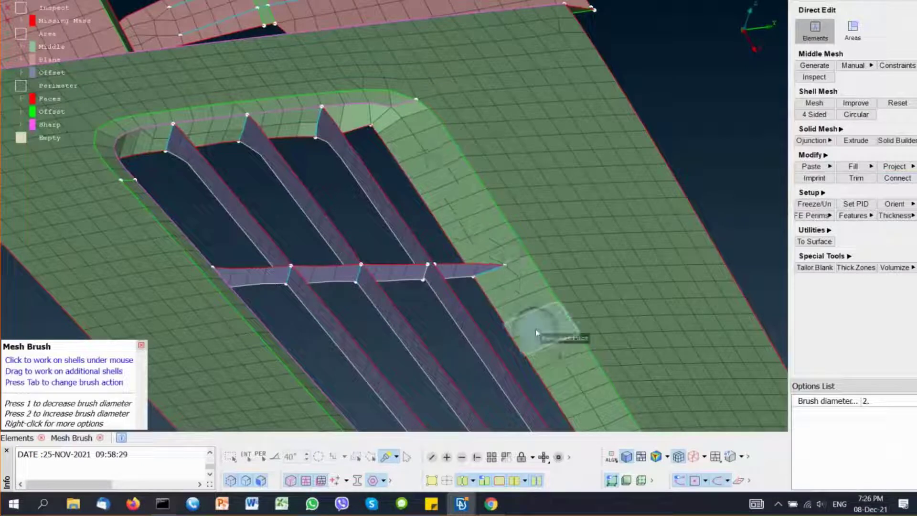
scroll(526, 286, "down", 4)
middle_click(522, 277)
mouse_move(522, 277)
left_mouse_down("ctrl")
mouse_move(475, 231)
mouse_move(598, 359)
mouse_move(625, 368)
left_mouse_up("ctrl")
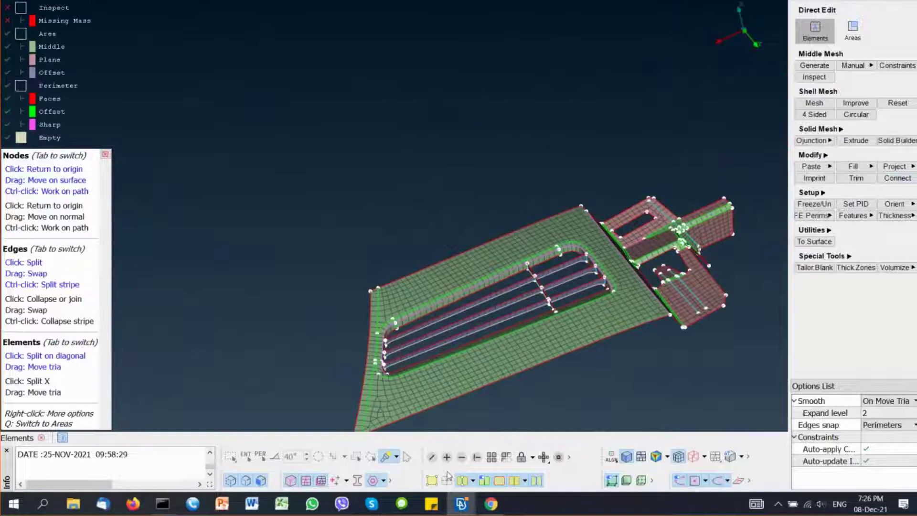
Step: Rerun Inspect on the whole grille part for Middle Surface deviation 2 and Loose Missing Mass, displaying the markings over the shell mesh alone
left_click(431, 480)
left_click(19, 8)
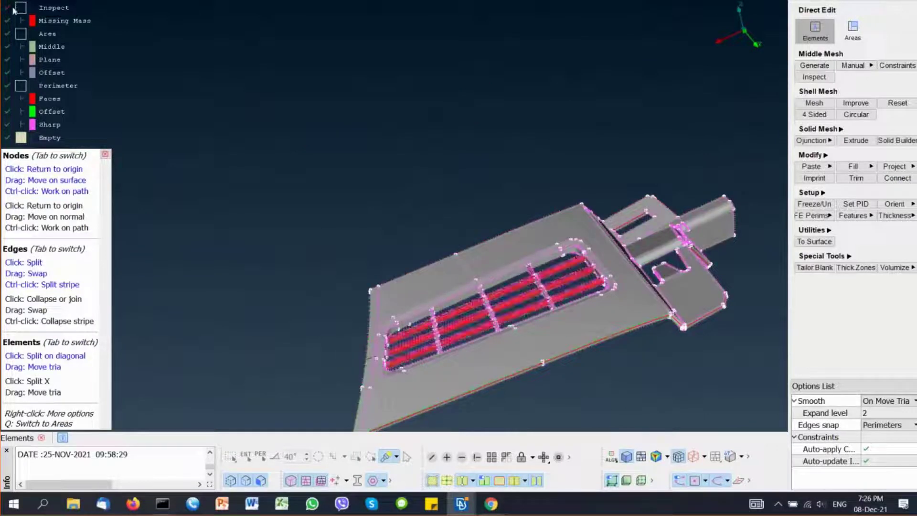
right_click(48, 9)
left_click(110, 10)
left_click_drag(286, 169, 708, 422)
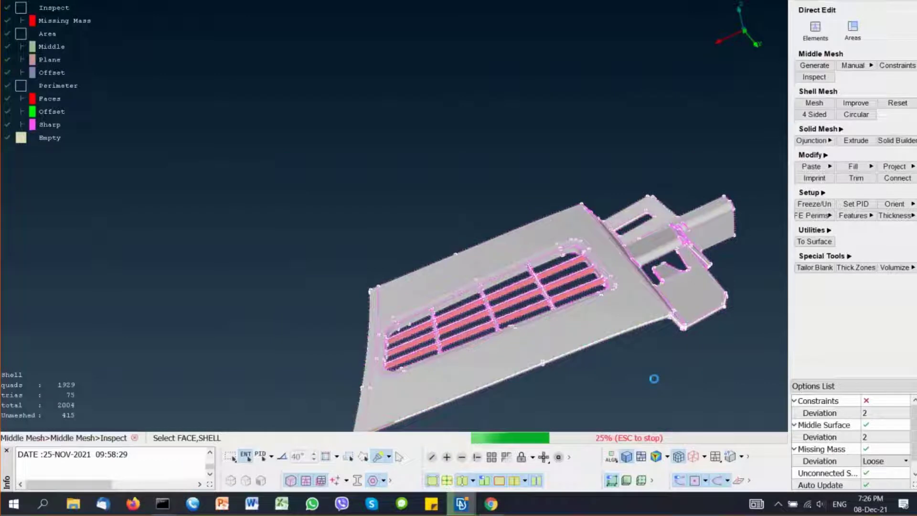
left_click(431, 481)
left_click_drag(493, 330, 449, 205, "ctrl")
scroll(434, 197, "down", 3)
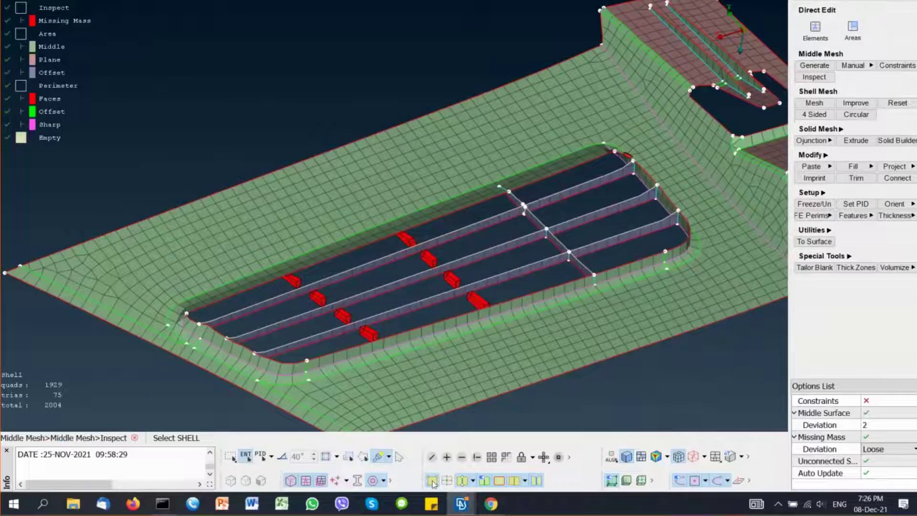
Step: Show the grille part's solid geometry again and switch to the ANSA window containing the ribbed casting
left_click(432, 481)
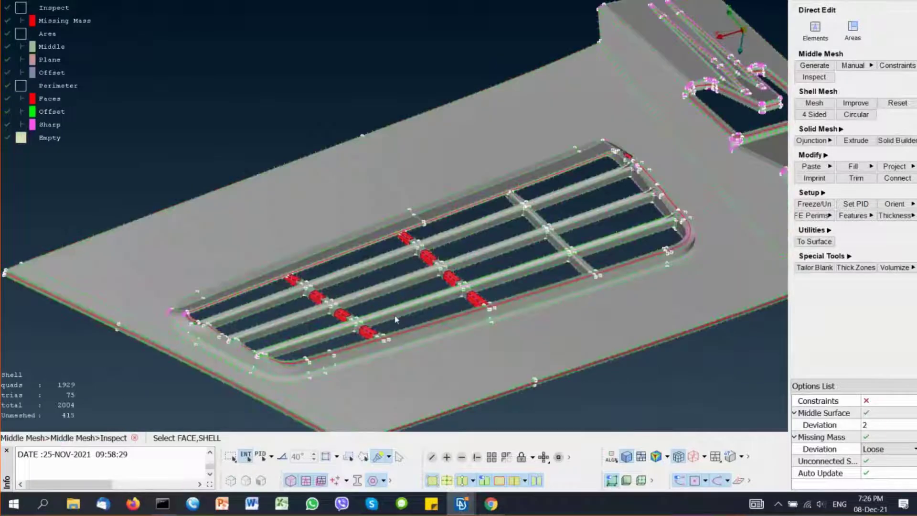
scroll(428, 296, "down", 5)
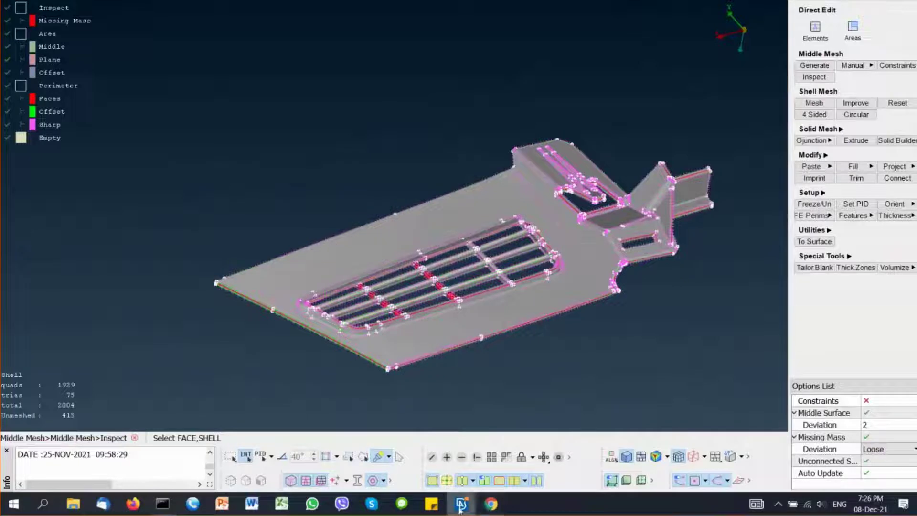
mouse_move(461, 503)
left_click(528, 487)
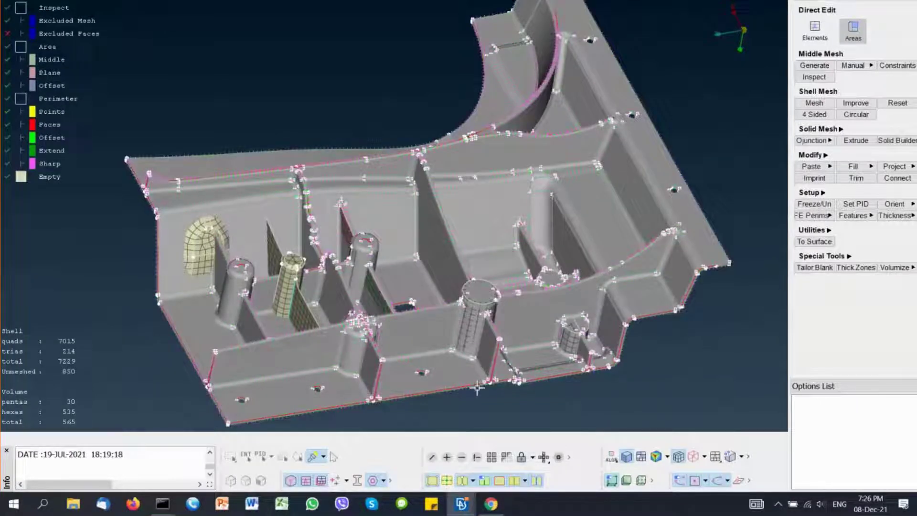
Step: View the Casting parameters of the Automatic Middle-Mesh Generator and close it without generating a mesh
left_click(817, 67)
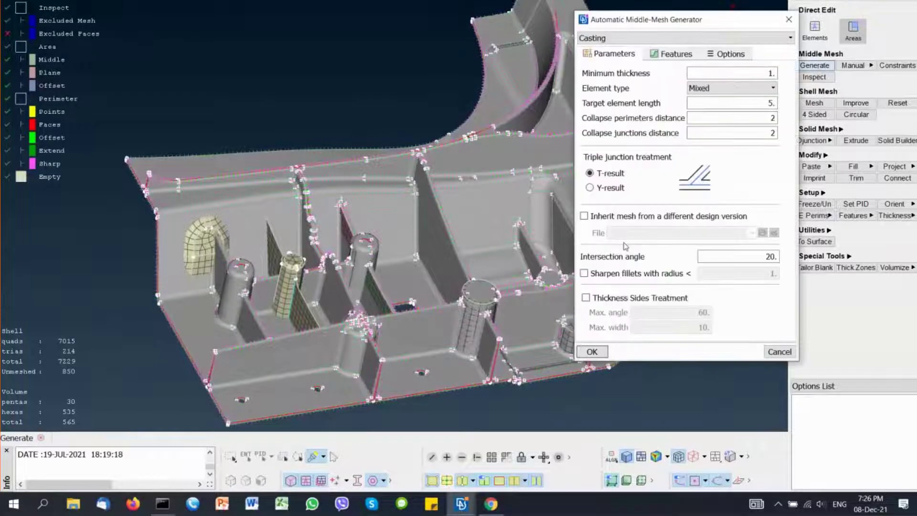
left_click(789, 20)
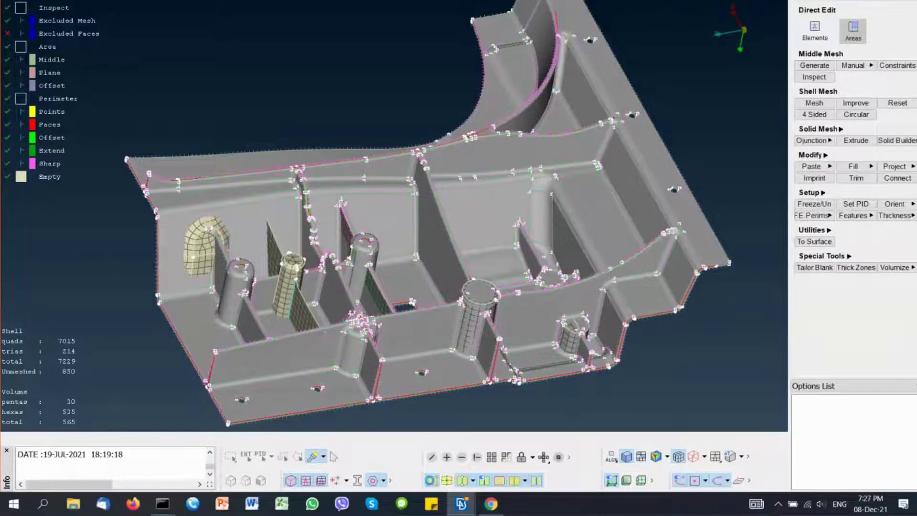
Step: Compare the casting's shell mesh with its solid geometry around the bosses and thin ribs
left_click(432, 480)
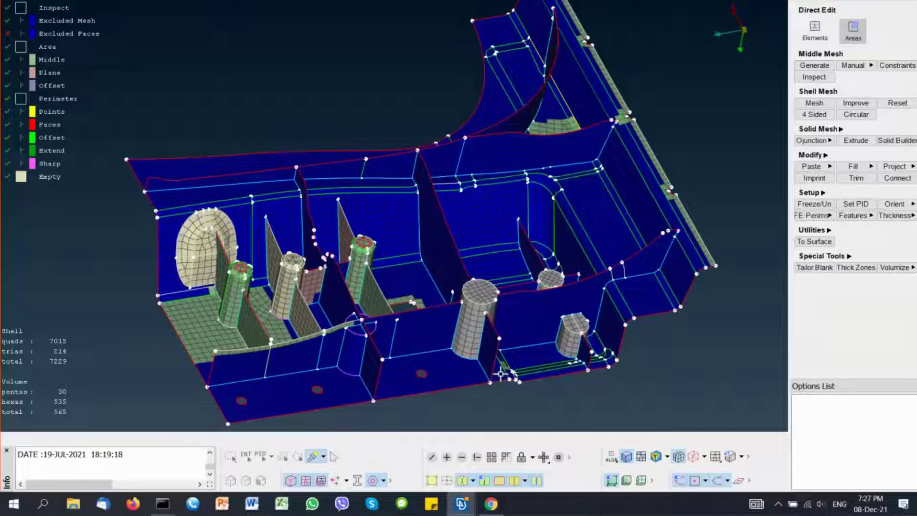
middle_click_drag(354, 294, 436, 271, "ctrl")
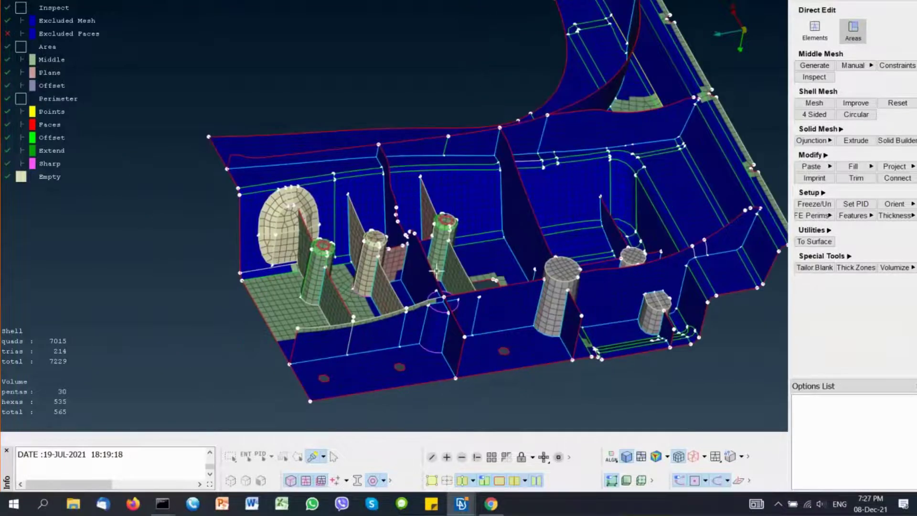
scroll(436, 272, "up", 3)
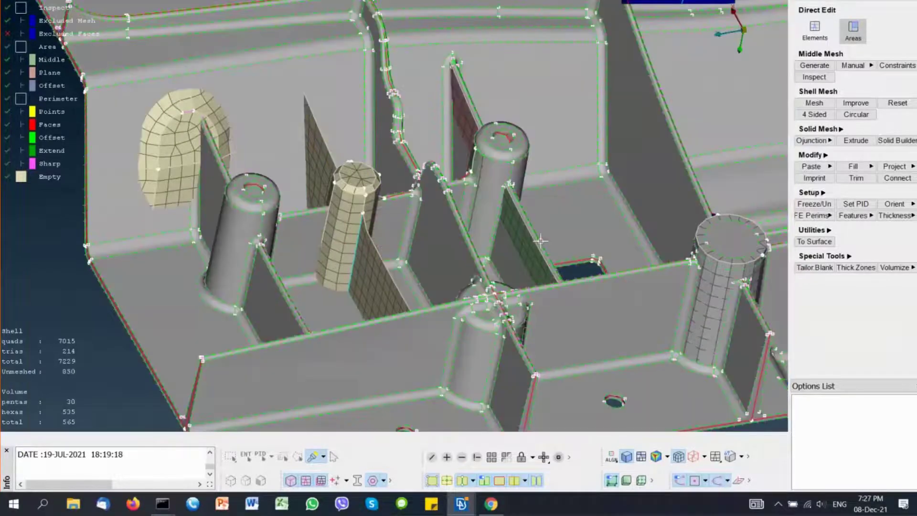
scroll(579, 263, "up", 5)
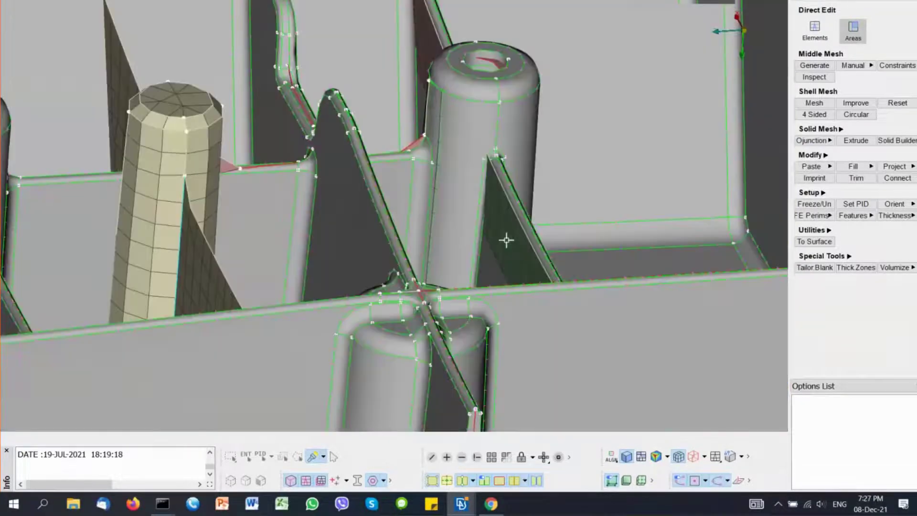
left_click_drag(507, 240, 528, 248, "ctrl")
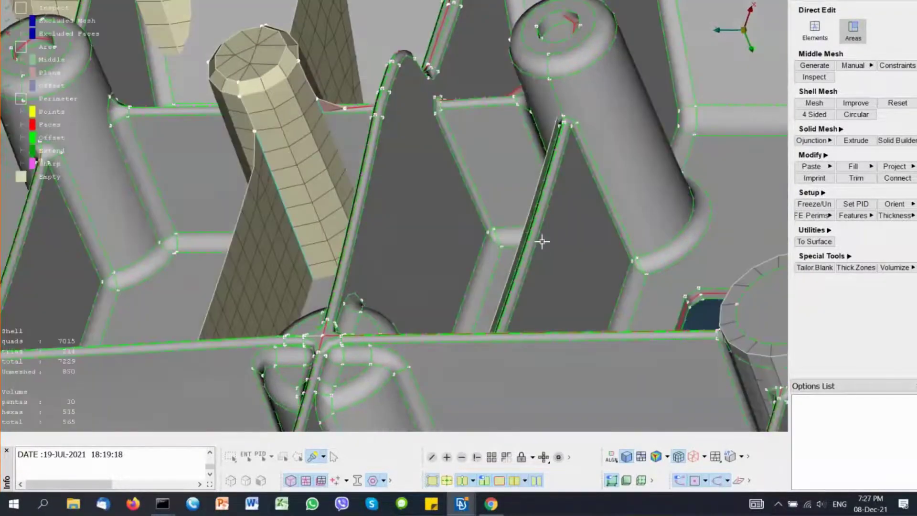
scroll(542, 241, "up", 3)
scroll(518, 242, "down", 4)
scroll(523, 250, "down", 8)
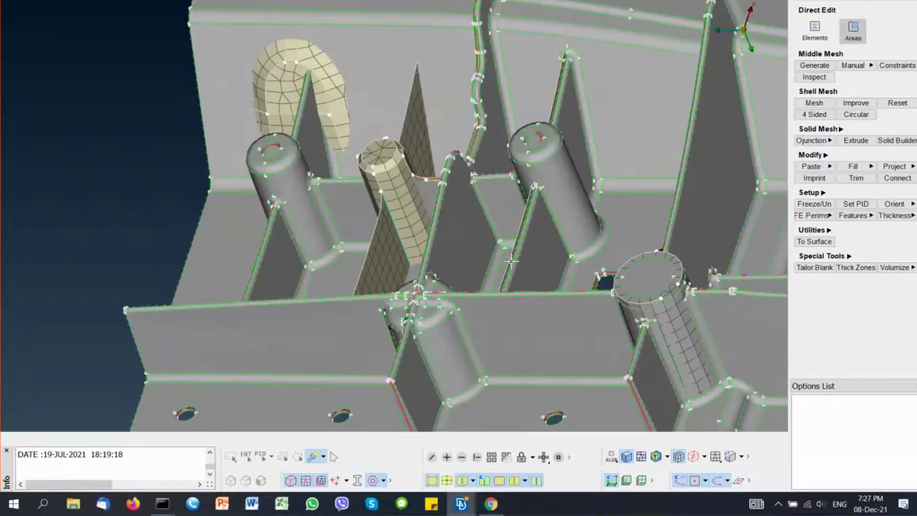
Step: Run Inspect on the whole casting with Constraints and Middle Surface deviation 2 and Loose Missing Mass
left_click_drag(522, 250, 497, 239, "ctrl")
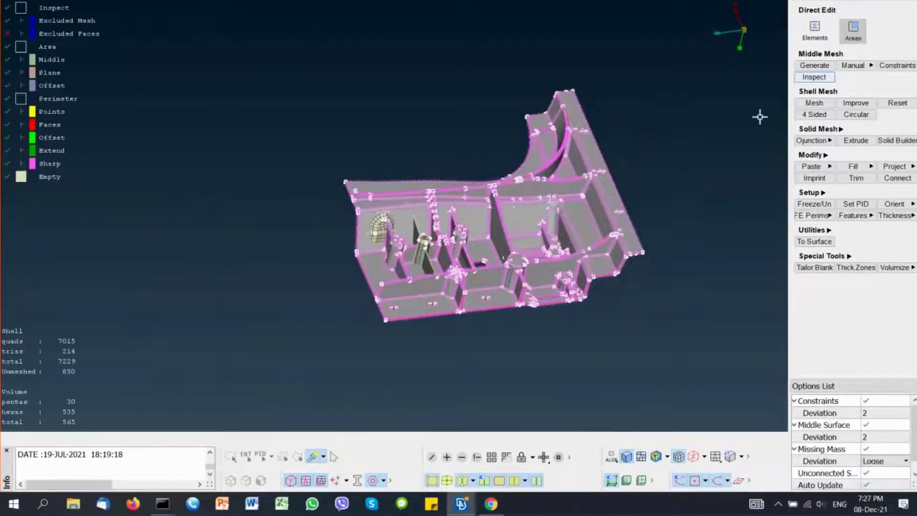
middle_click(694, 186)
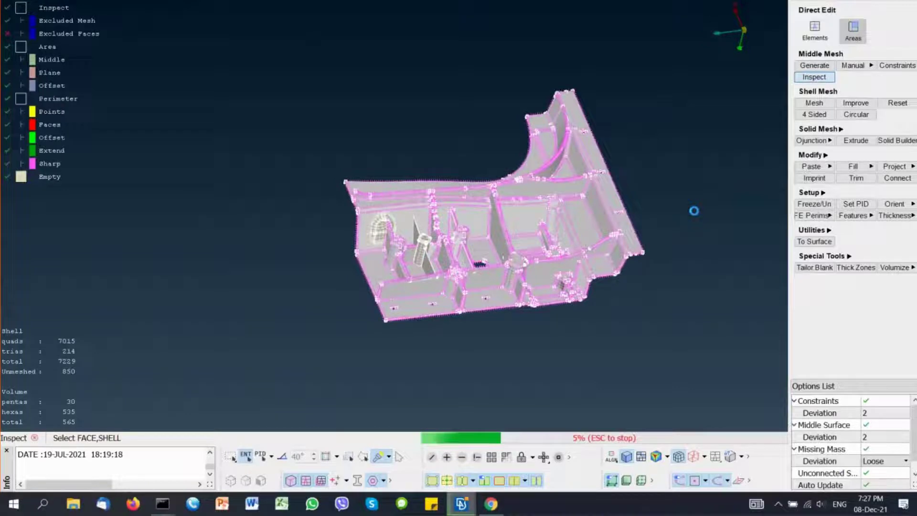
key("Escape")
Step: Examine the Inspect markings on the rib beside the rectangular opening, with and without the solid geometry
scroll(510, 269, "up", 5)
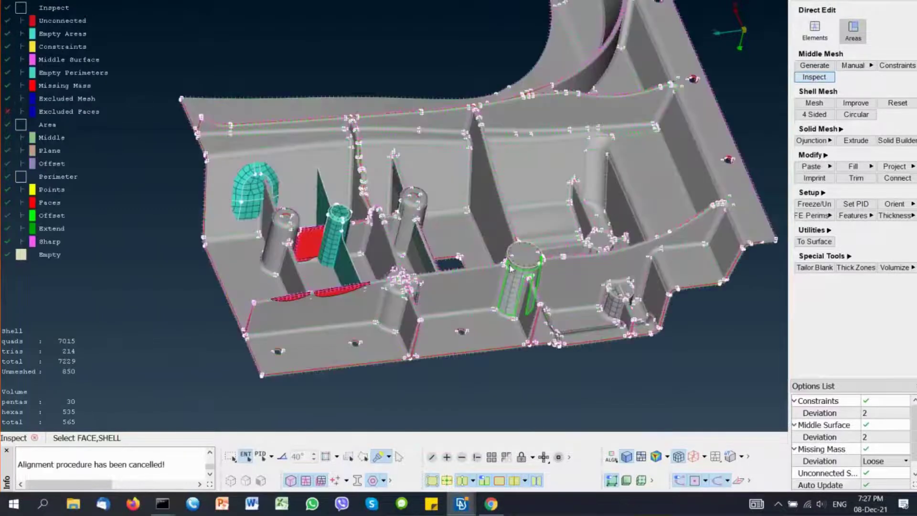
scroll(510, 269, "up", 4)
left_click_drag(454, 242, 526, 249, "ctrl")
left_click(434, 481)
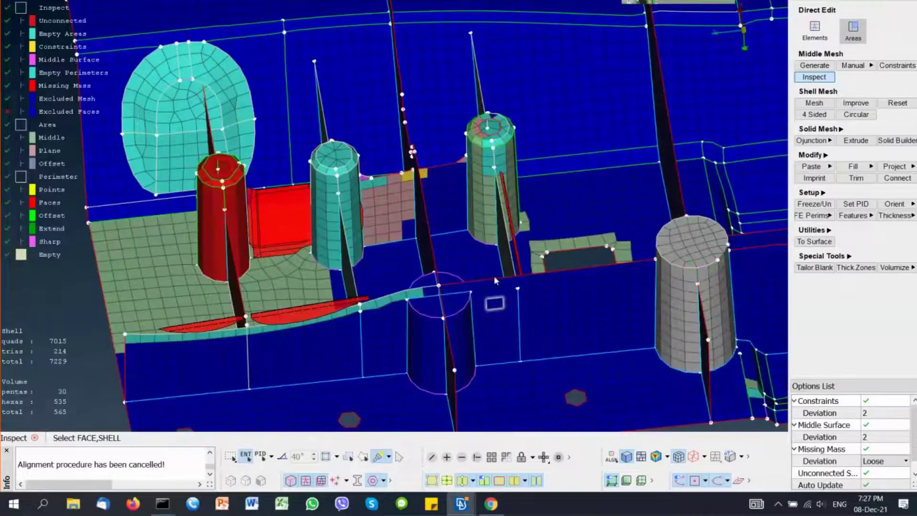
left_click_drag(494, 276, 525, 239, "ctrl")
scroll(526, 239, "up", 3)
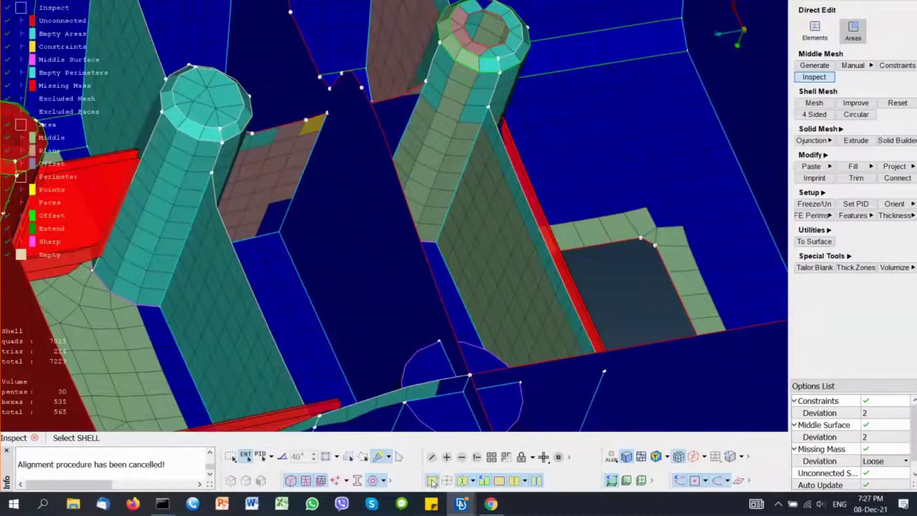
left_click(432, 481)
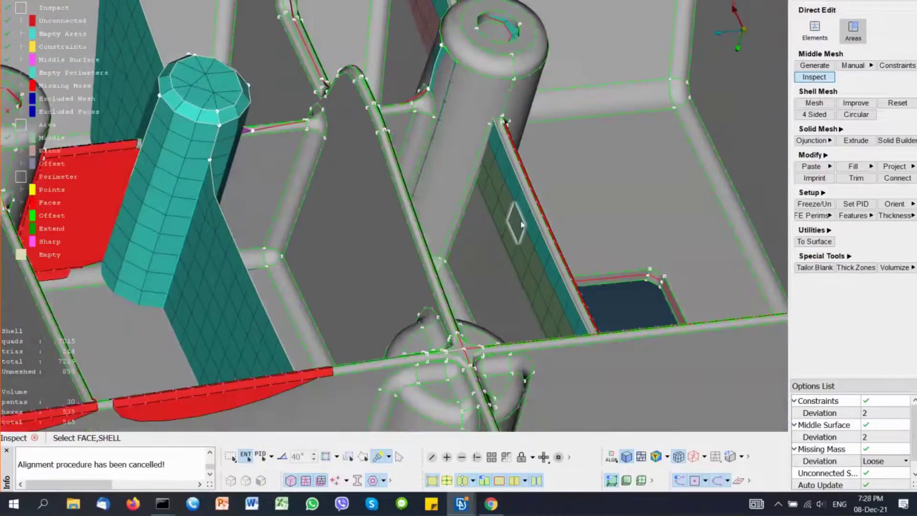
left_click(432, 481)
Step: Align the mesh of the rib beside the rectangular opening and its adjoining boss with a Mesh Brush of diameter 9
key("ctrl+f")
type("b")
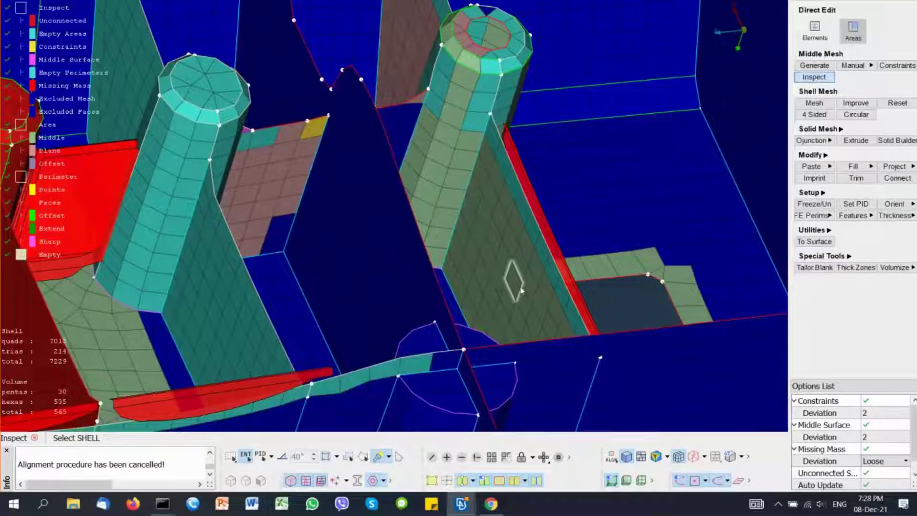
left_click(858, 37)
left_click(829, 77)
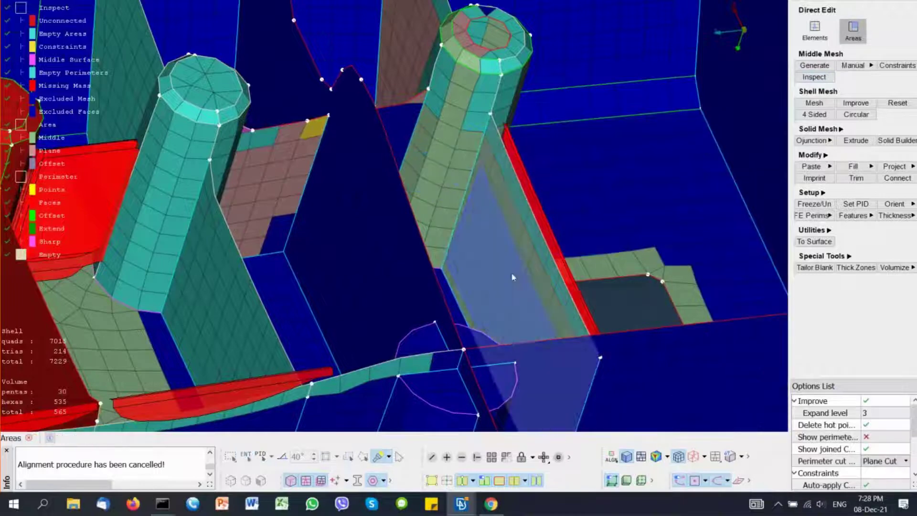
left_click(512, 274)
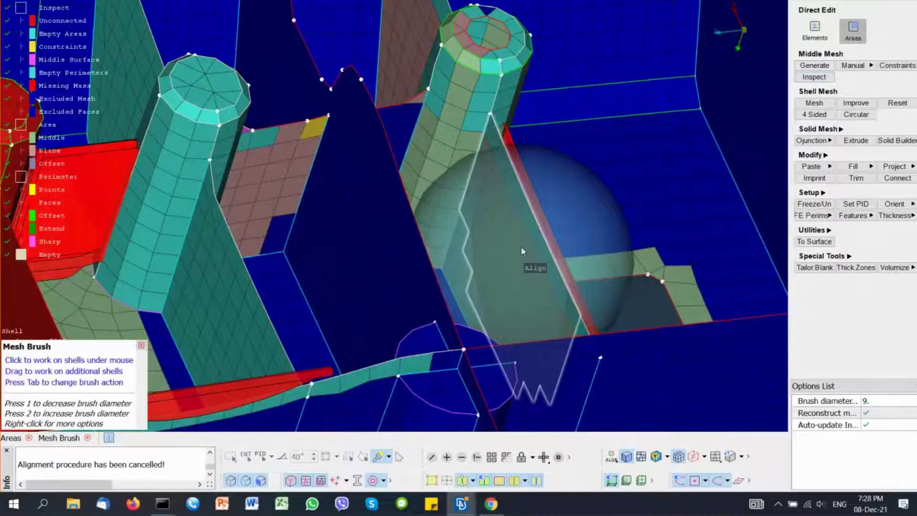
scroll(522, 248, "down", 3)
left_click_drag(531, 231, 473, 279, "ctrl")
mouse_move(526, 40)
left_mouse_down()
mouse_move(540, 287)
mouse_move(522, 57)
left_mouse_up()
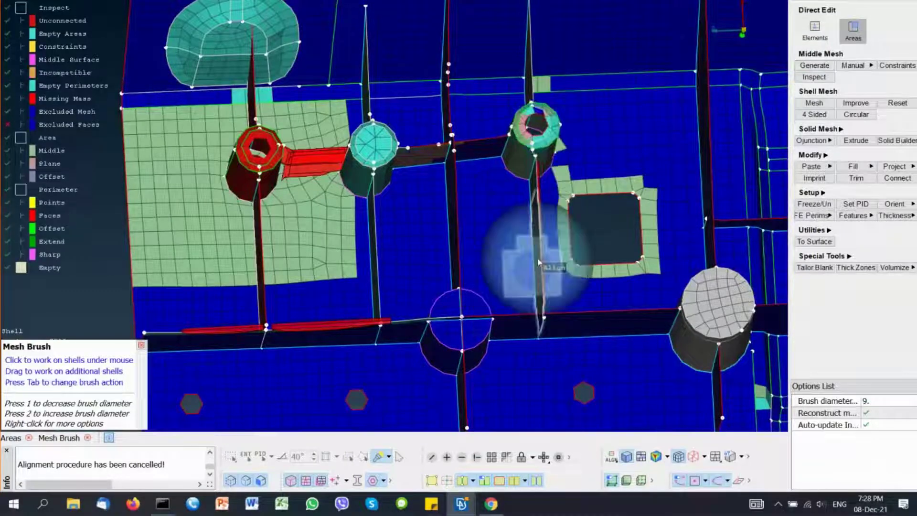
Step: Compare the brushed rib and boss with the solid geometry, checking the remaining Inspect markings around them
scroll(530, 243, "up", 3)
mouse_move(532, 250)
left_mouse_down("ctrl")
mouse_move(538, 230)
mouse_move(545, 268)
left_mouse_up("ctrl")
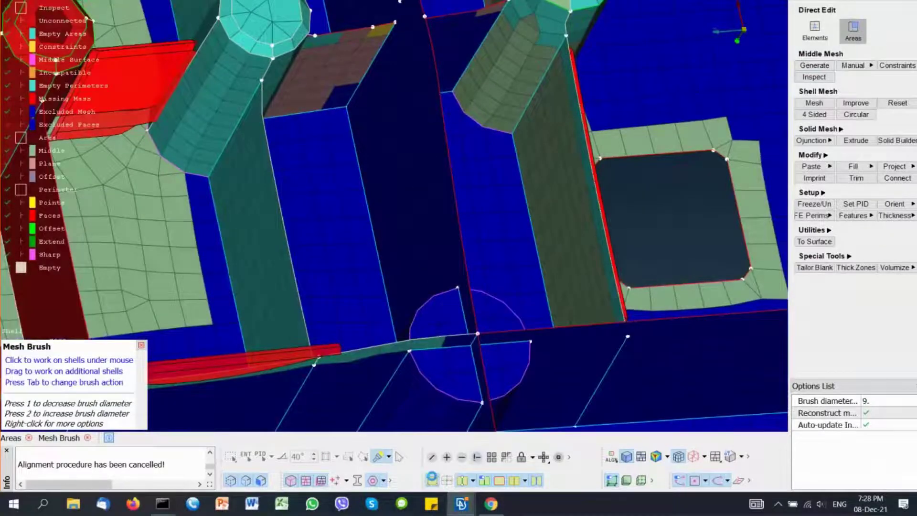
left_click(432, 479)
mouse_move(580, 232)
left_mouse_down("ctrl")
mouse_move(525, 191)
mouse_move(524, 84)
left_mouse_up("ctrl")
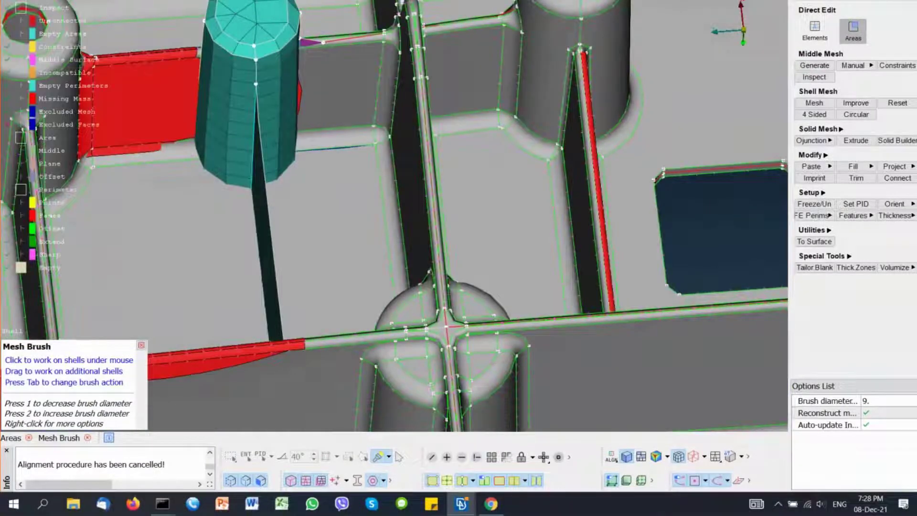
left_click_drag(597, 211, 574, 245, "ctrl")
scroll(549, 120, "down", 3)
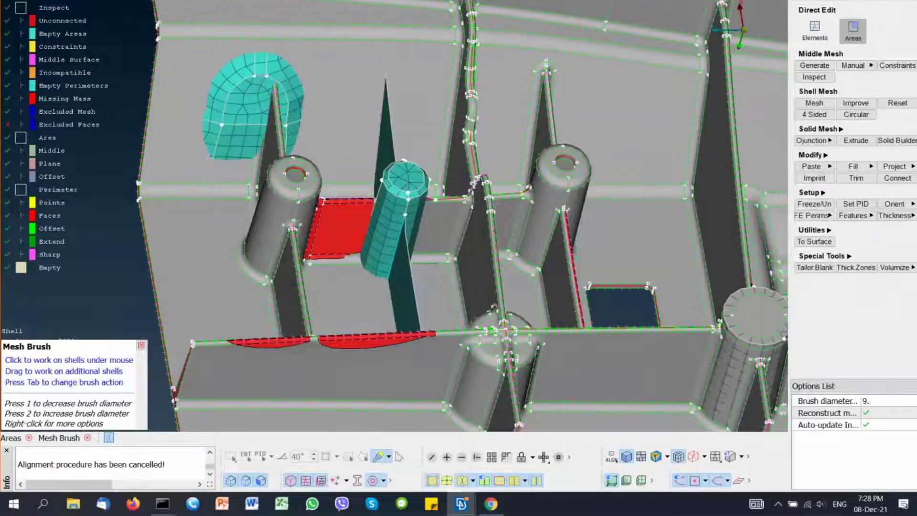
left_click_drag(525, 363, 556, 349, "ctrl")
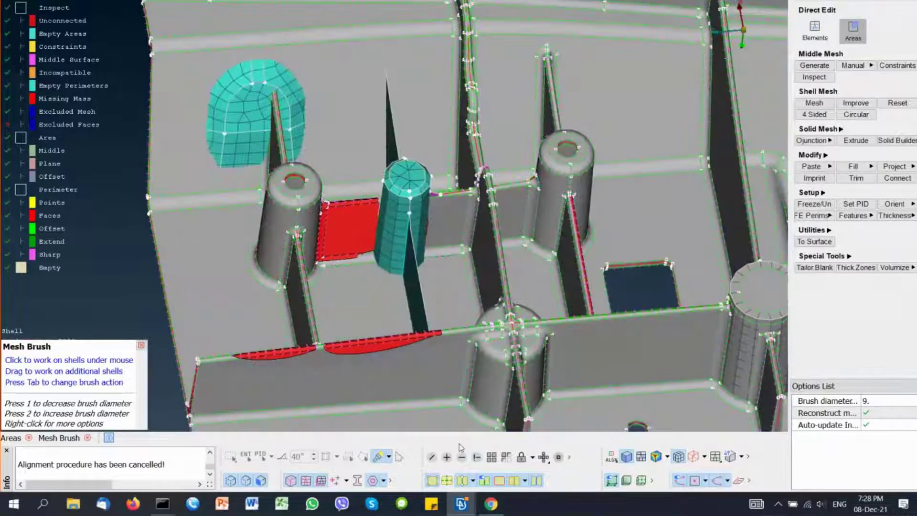
left_click(433, 482)
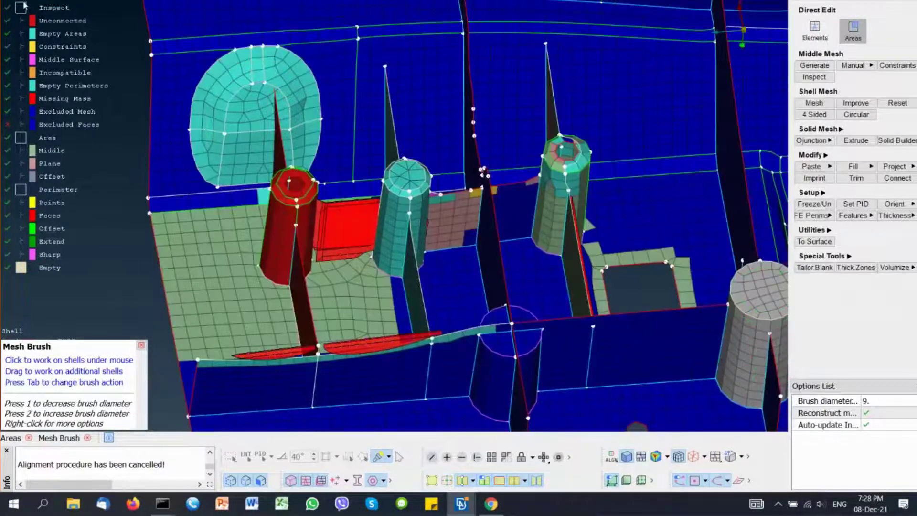
Step: Hide all Inspect markings over the casting's mesh and leave the Mesh Brush
left_click(23, 6)
middle_click_drag(279, 200, 373, 251, "ctrl")
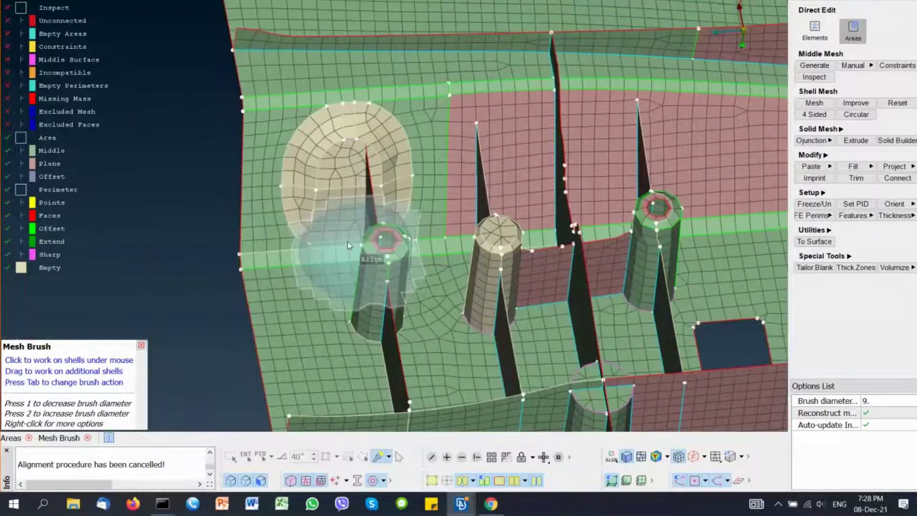
left_click_drag(373, 251, 360, 236, "ctrl")
middle_click(360, 227)
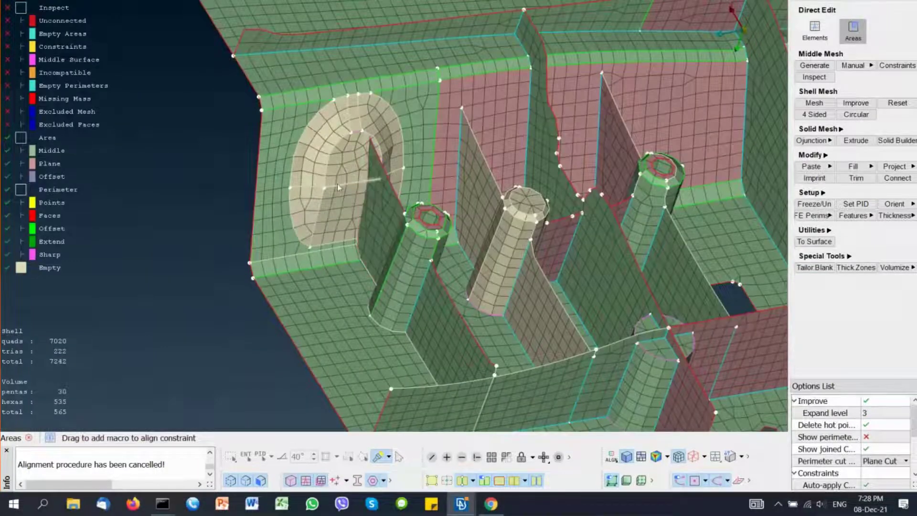
Step: Flatten the rounded recess in the end wall by adding its areas to the surrounding wall area's align constraint
scroll(338, 188, "up", 3)
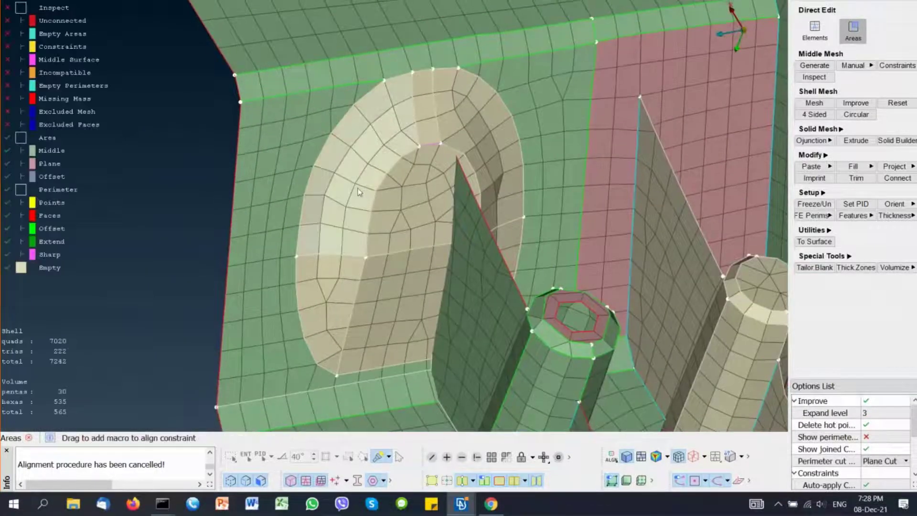
scroll(358, 188, "down", 5)
scroll(359, 186, "up", 3)
left_click(313, 184)
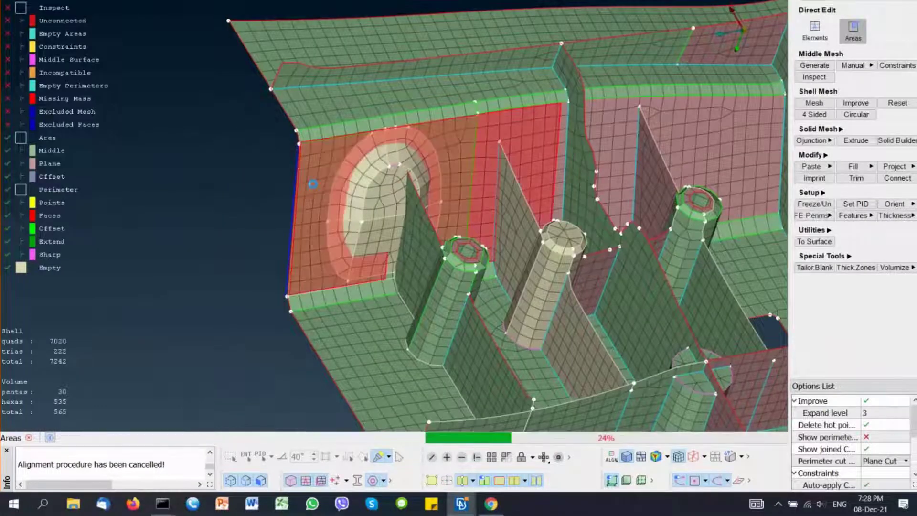
left_click_drag(313, 183, 367, 250)
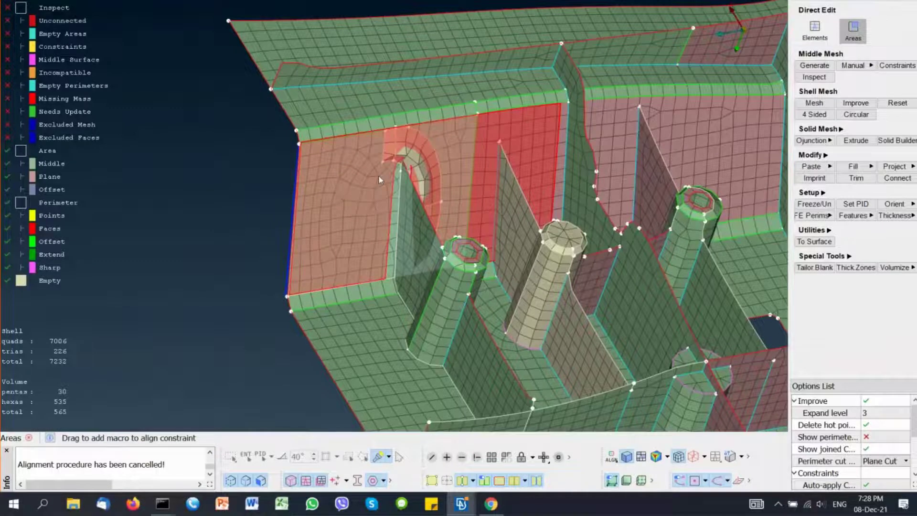
scroll(379, 176, "up", 3)
left_click_drag(507, 122, 421, 119)
left_click_drag(486, 245, 514, 237)
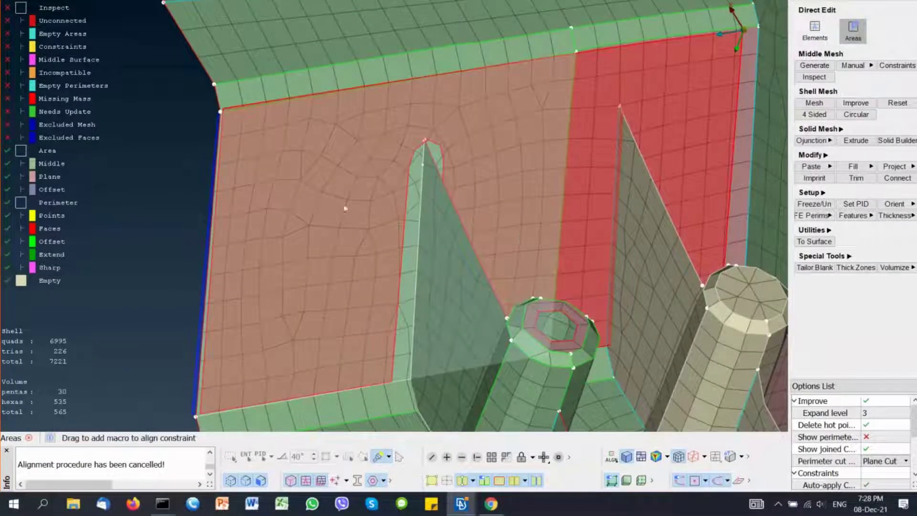
Step: Remesh the flattened end wall as a 4 Sided Mesh with Standard smoothing and opposite sides mapped
right_click(344, 206)
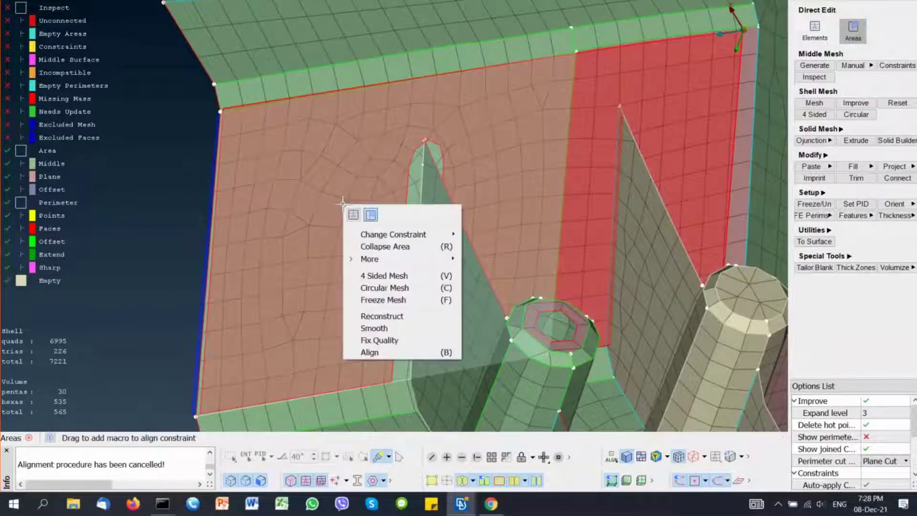
left_click(378, 277)
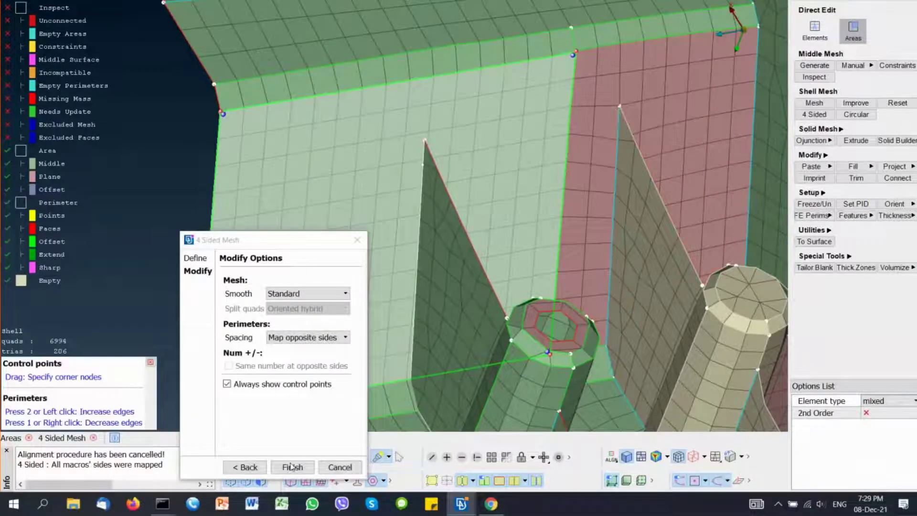
left_click(291, 466)
Step: Review the area editing options available for the remeshed end wall without applying any
right_click(321, 205)
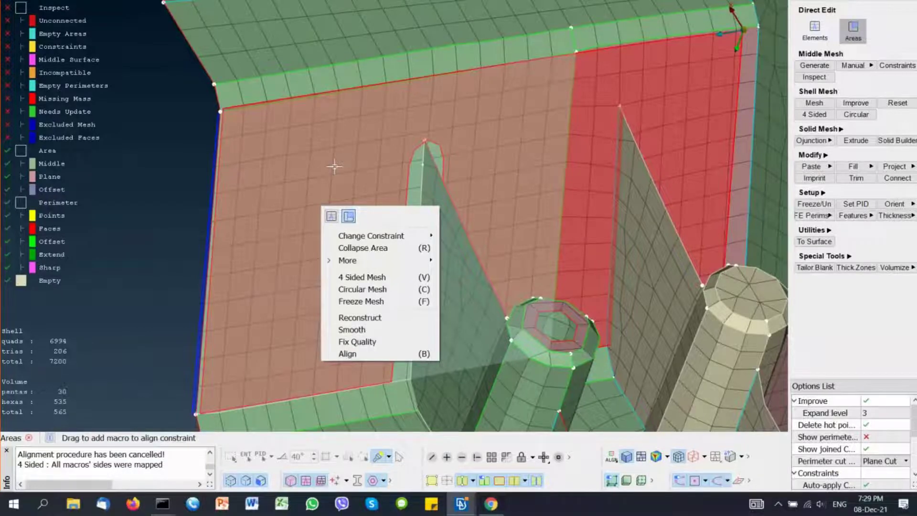
key("Escape")
left_click(851, 41)
right_click(335, 206)
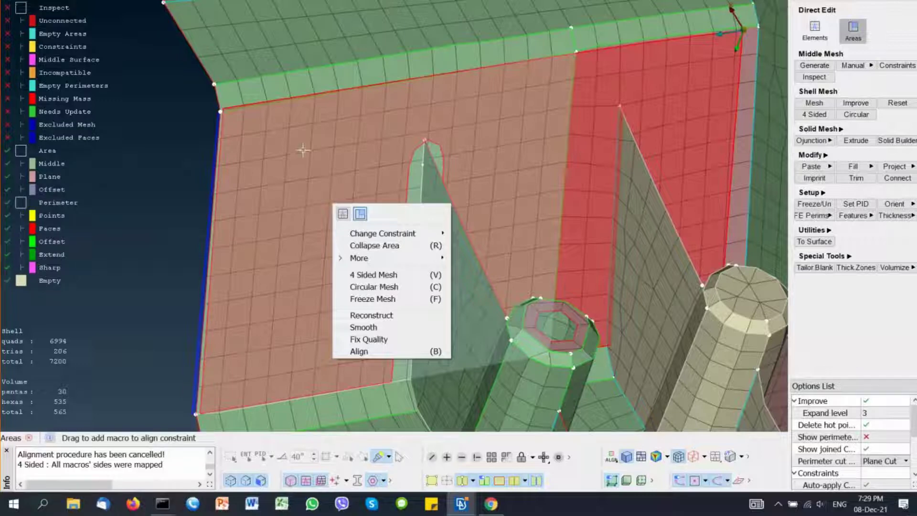
key("Escape")
Step: Examine the remeshed end wall, its neighbouring ribs and bosses, and the casting's rear side
scroll(319, 155, "down", 3)
left_click_drag(319, 155, 430, 192, "ctrl")
scroll(376, 206, "up", 3)
left_click_drag(376, 205, 374, 231, "ctrl")
scroll(374, 231, "down", 3)
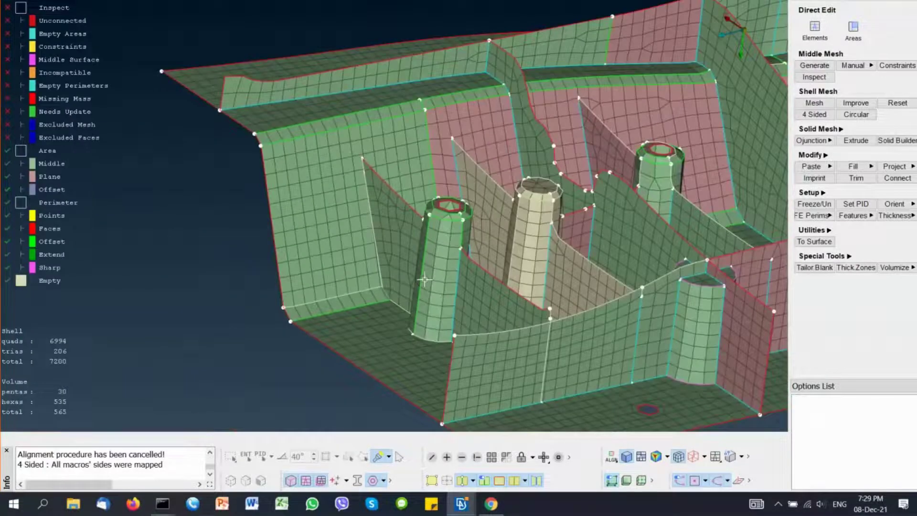
left_click_drag(425, 280, 483, 221, "ctrl")
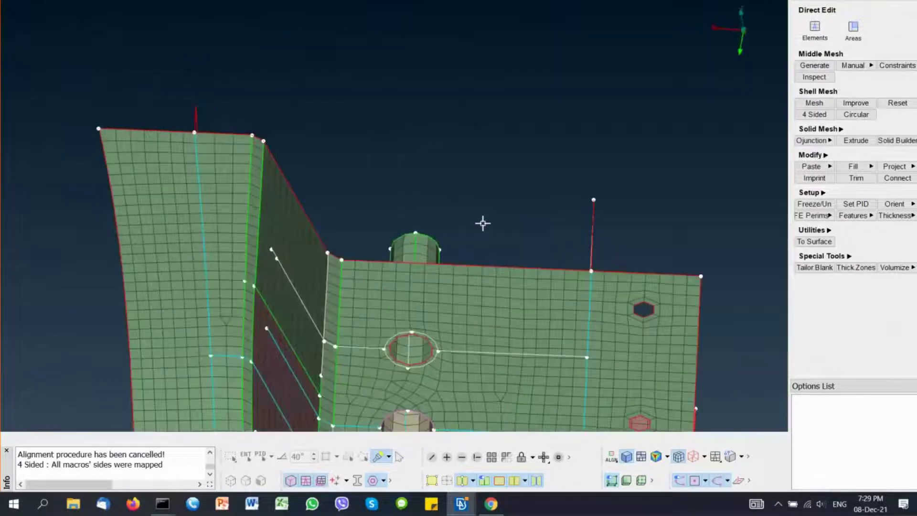
Step: Connect the loose rib and boss base edges to the end wall with Target Visible Shells and the Project method
left_click_drag(441, 307, 395, 377, "ctrl")
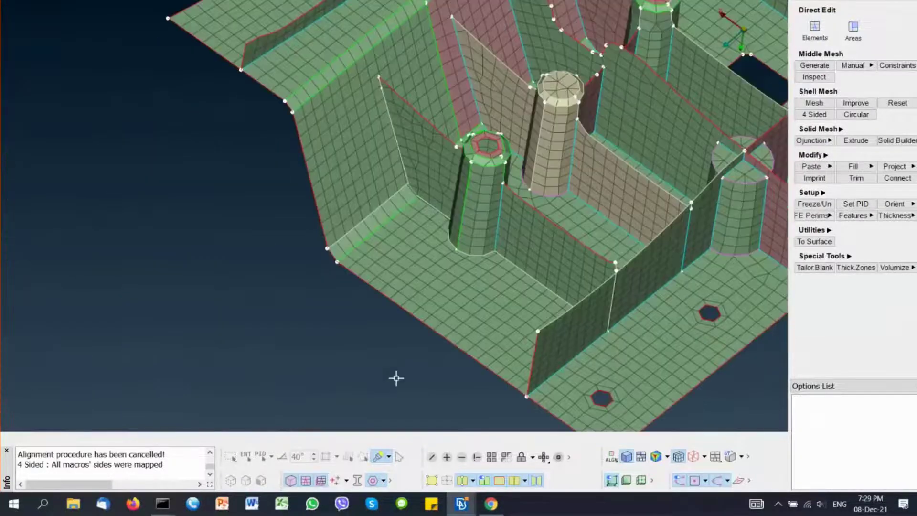
left_click(898, 178)
left_click_drag(360, 300, 285, 323, "ctrl")
middle_click_drag(285, 324, 295, 215, "ctrl")
right_click_drag(295, 215, 257, 194, "ctrl")
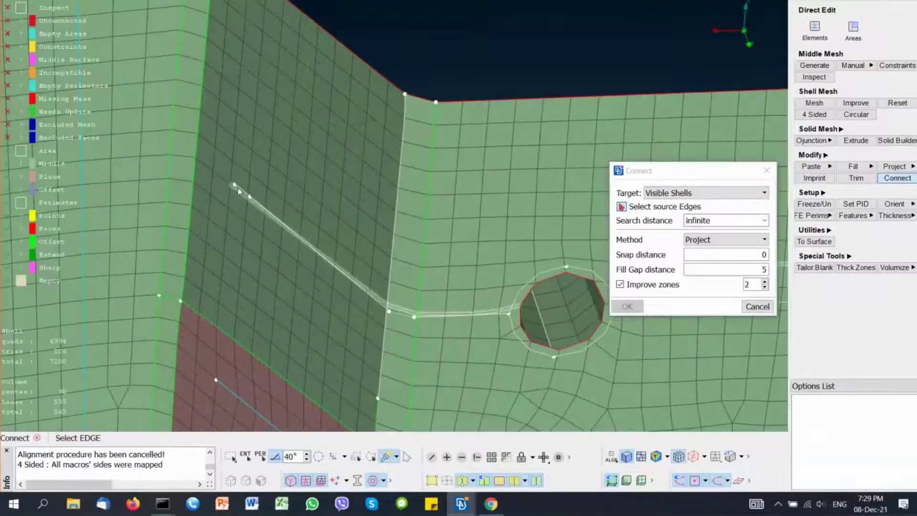
left_click(241, 186)
middle_click_drag(507, 297, 380, 263, "ctrl")
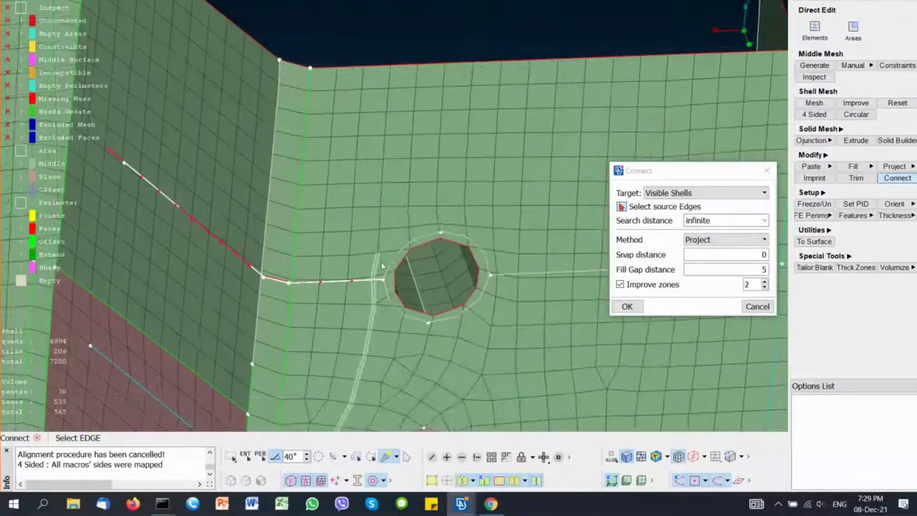
scroll(380, 262, "up", 3)
left_click(393, 277)
middle_click_drag(491, 279, 301, 251, "ctrl")
left_click(437, 258)
scroll(437, 276, "down", 6)
middle_click(468, 296)
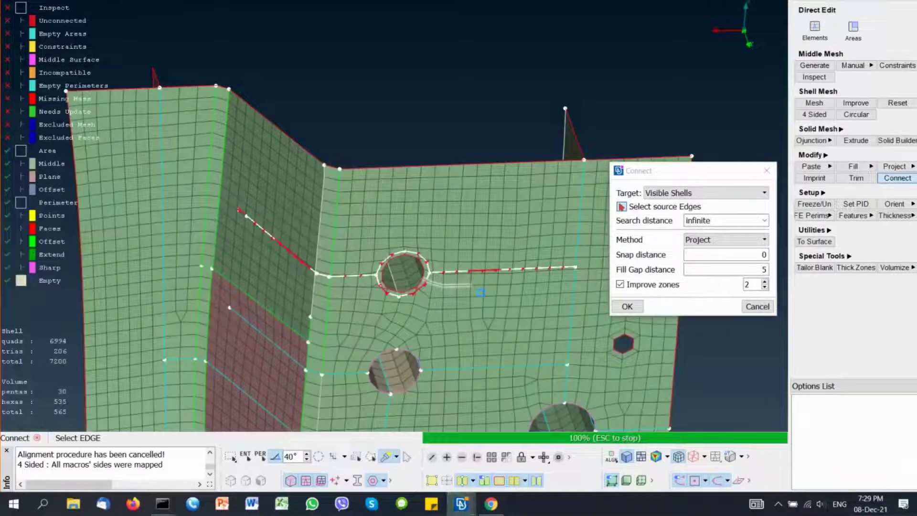
Step: Delete the narrow ring of shells left inside the connected boss outline on the end wall
scroll(468, 296, "up", 3)
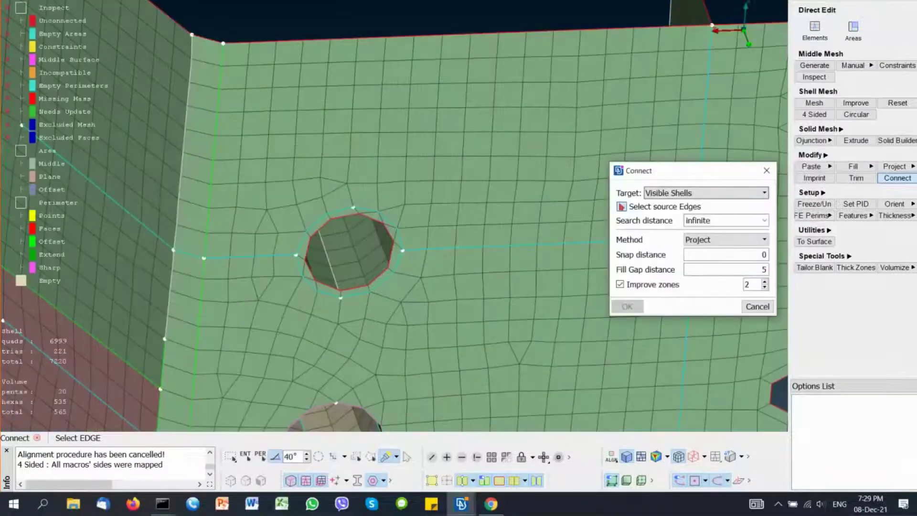
scroll(364, 211, "up", 3)
key("Delete")
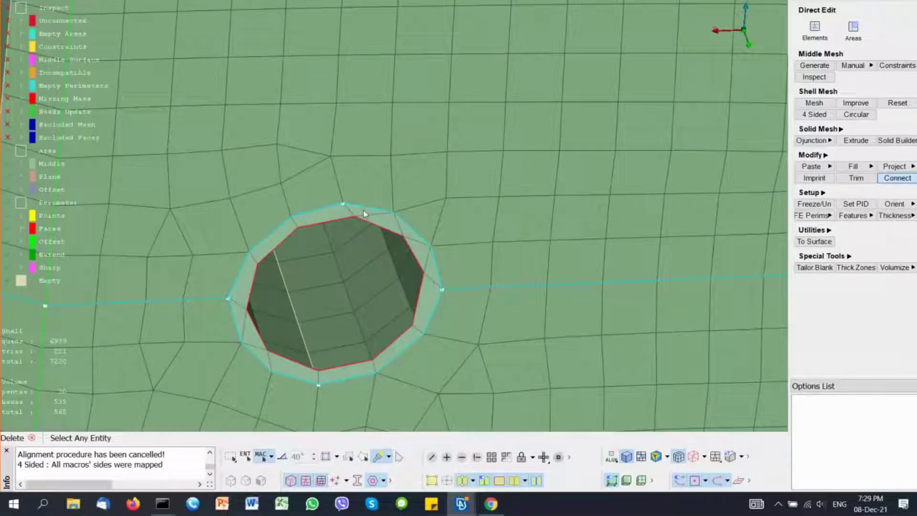
left_click(364, 210)
middle_click(352, 276)
middle_click(353, 306)
Step: Turn on the Inspect display and bring the casting's ribs and bosses into view to check the mesh against the geometry
scroll(354, 307, "down", 9)
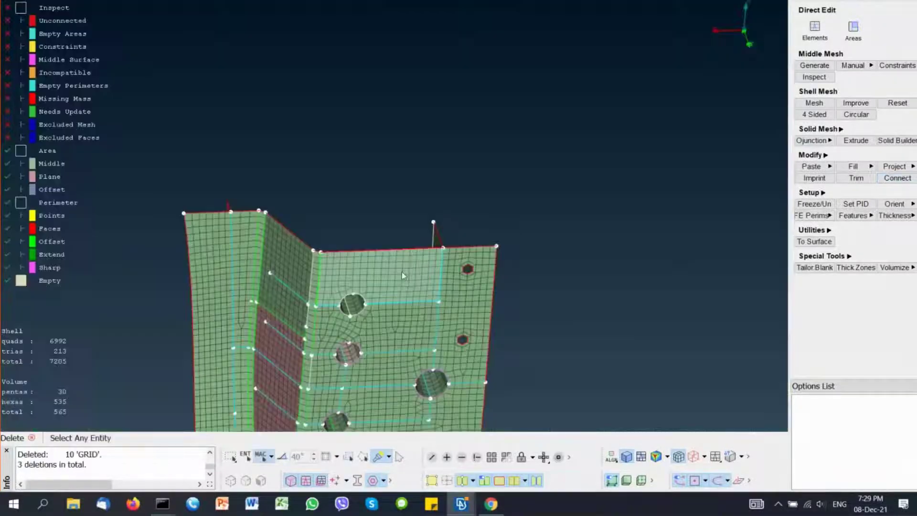
left_click_drag(402, 272, 330, 343, "ctrl")
left_click(432, 480)
middle_click(311, 232)
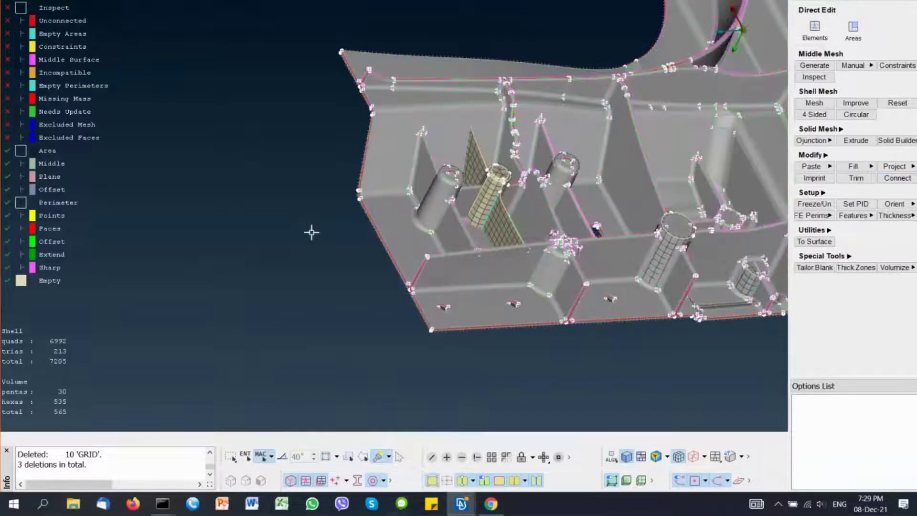
left_click(22, 8)
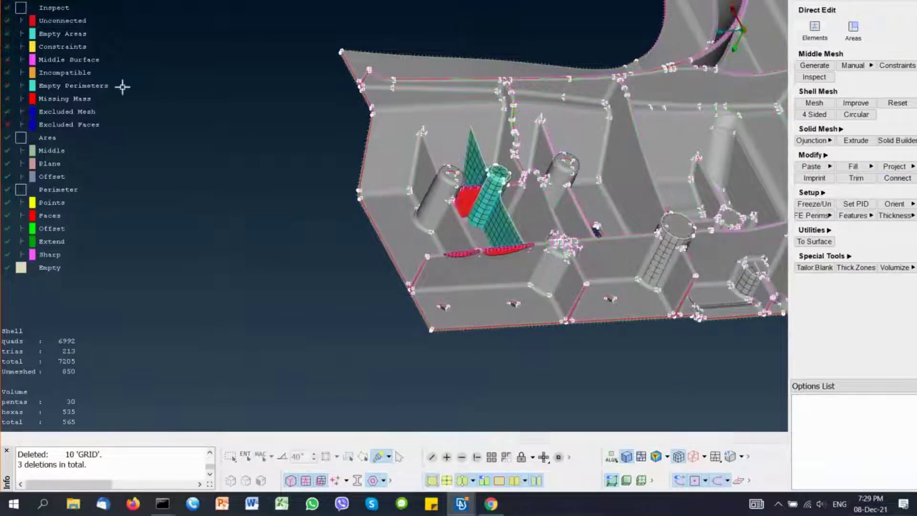
scroll(438, 214, "up", 4)
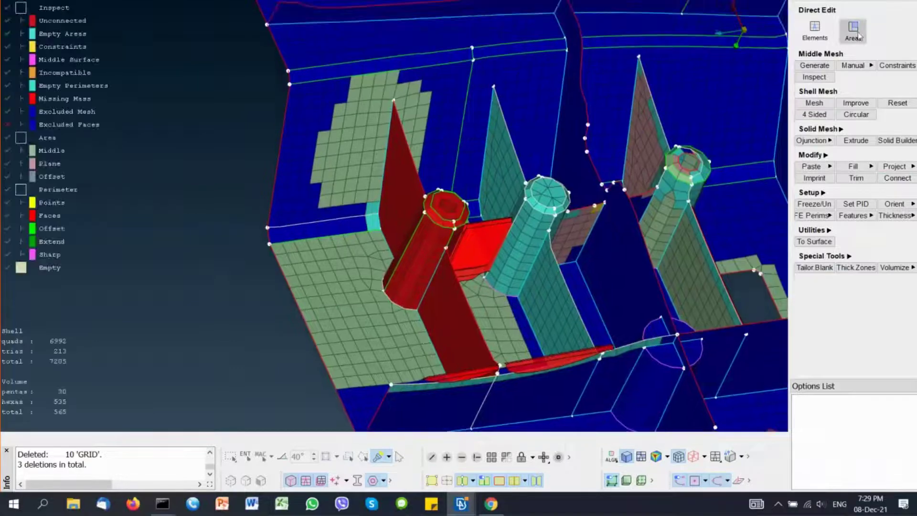
Step: Exclude the side wall area and the adjoining floor area beside the red boss from inspection
left_click(350, 134)
right_click(350, 134)
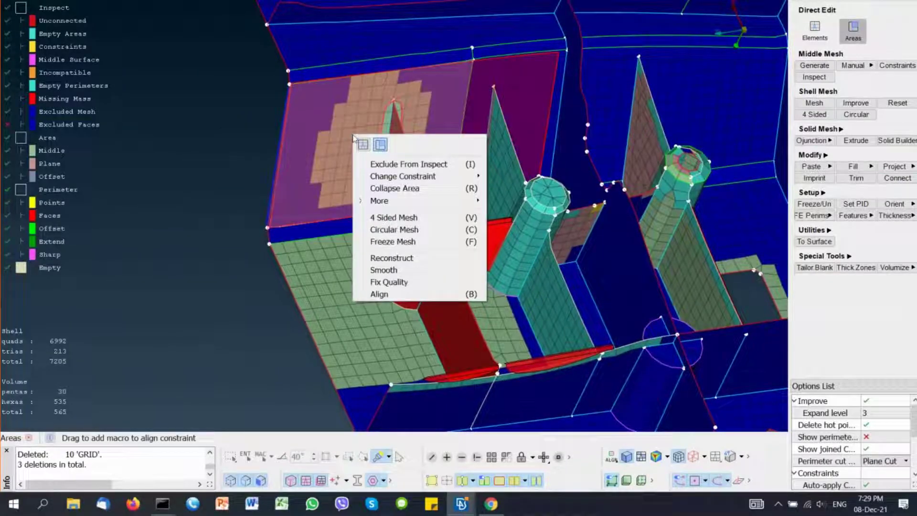
left_click(387, 162)
left_click(350, 282)
right_click(350, 282)
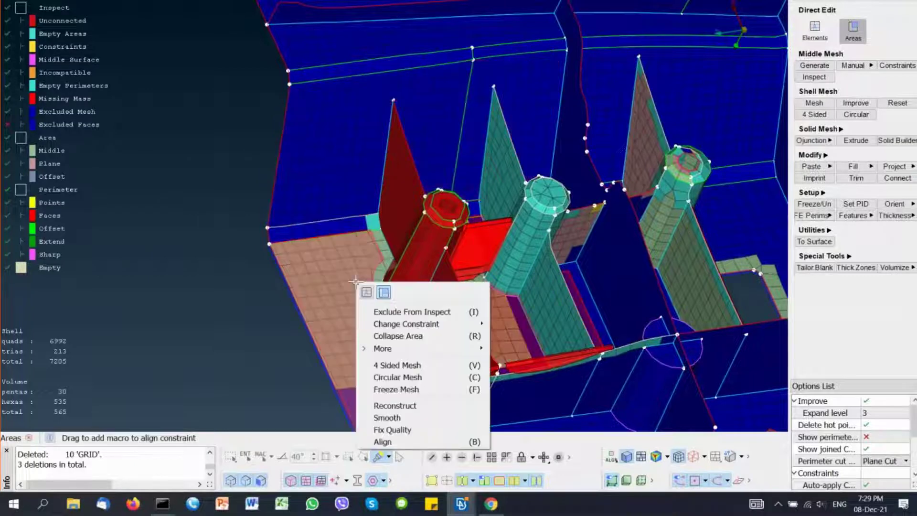
left_click(383, 316)
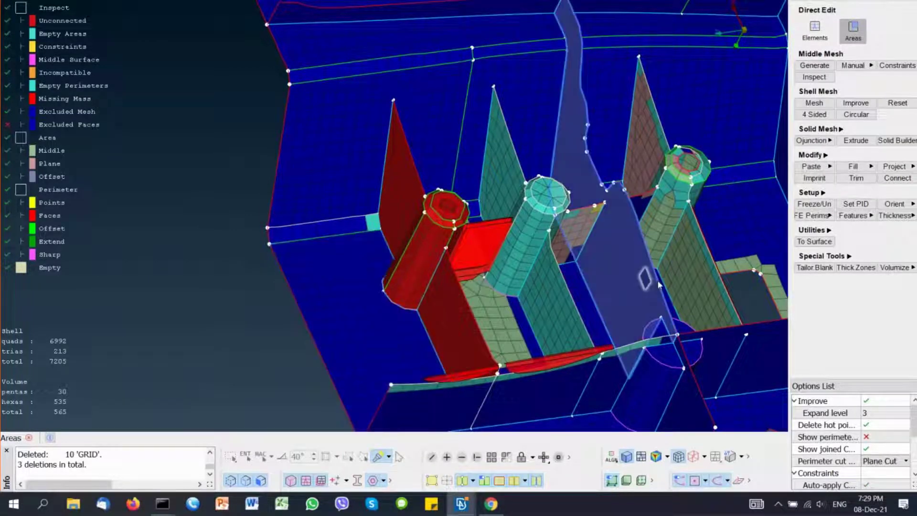
Step: Exclude the rib areas and outer cylindrical area of the boss beside the rectangular opening from inspection
middle_click_drag(692, 258, 411, 233, "ctrl")
scroll(412, 234, "up", 3)
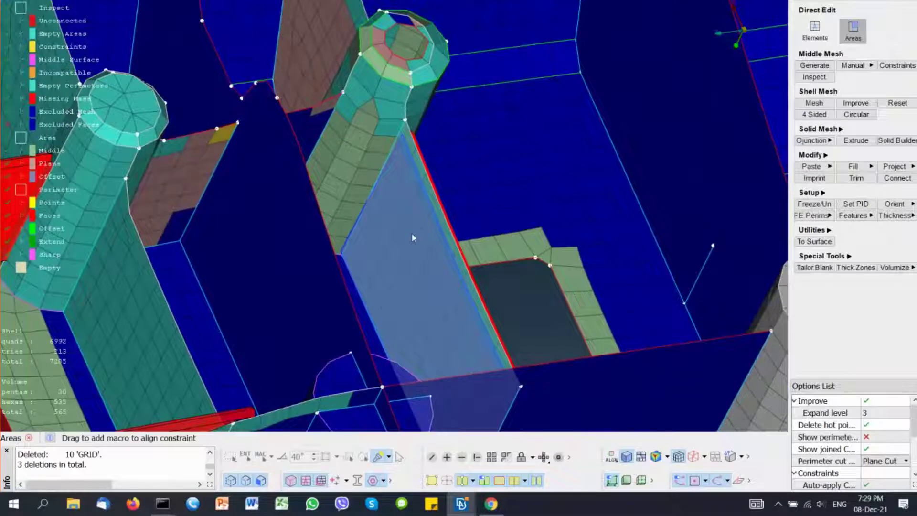
left_click(412, 234)
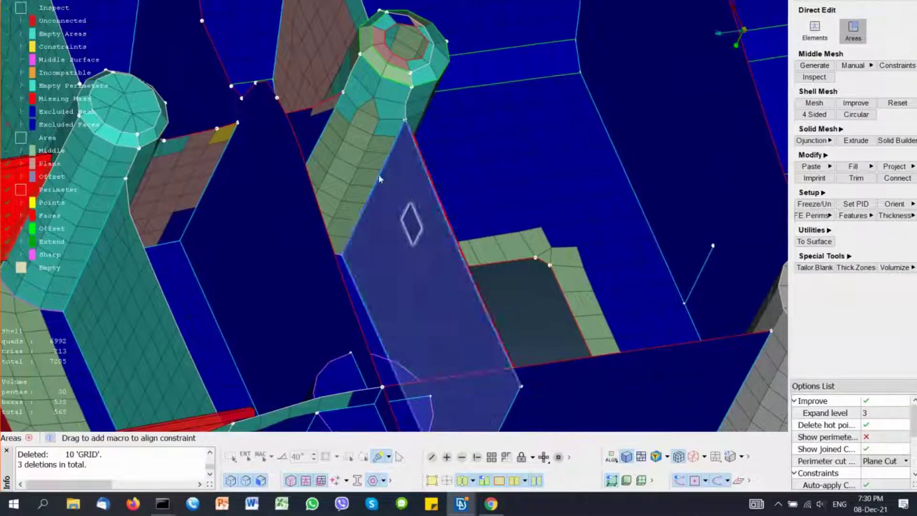
left_click(377, 102)
left_click(376, 104)
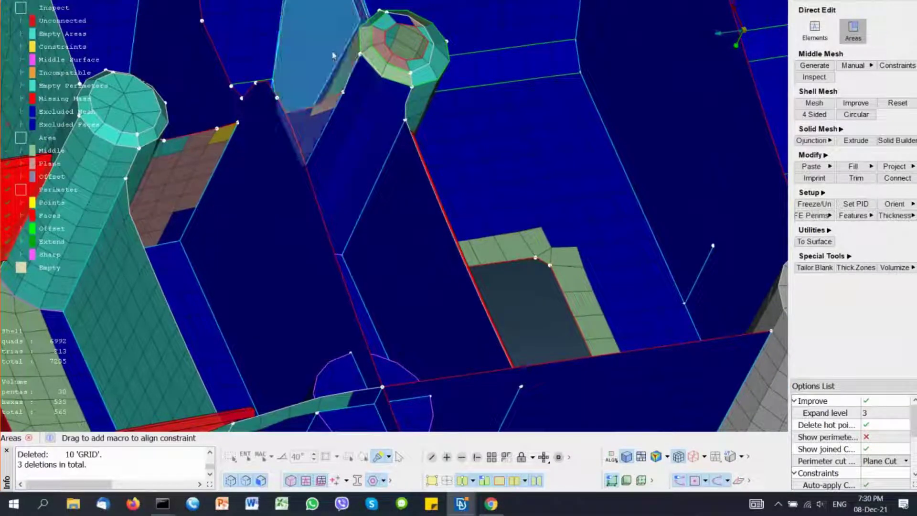
left_click(348, 64)
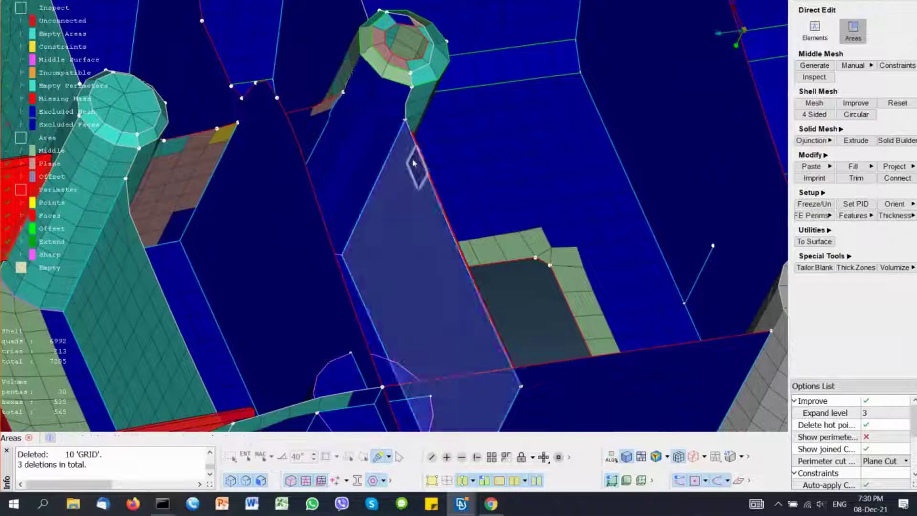
middle_click(410, 197)
Step: Delete the teal boss highlighted under Empty Areas together with its two attached ribs
scroll(405, 199, "down", 4)
left_click_drag(374, 223, 351, 241, "ctrl")
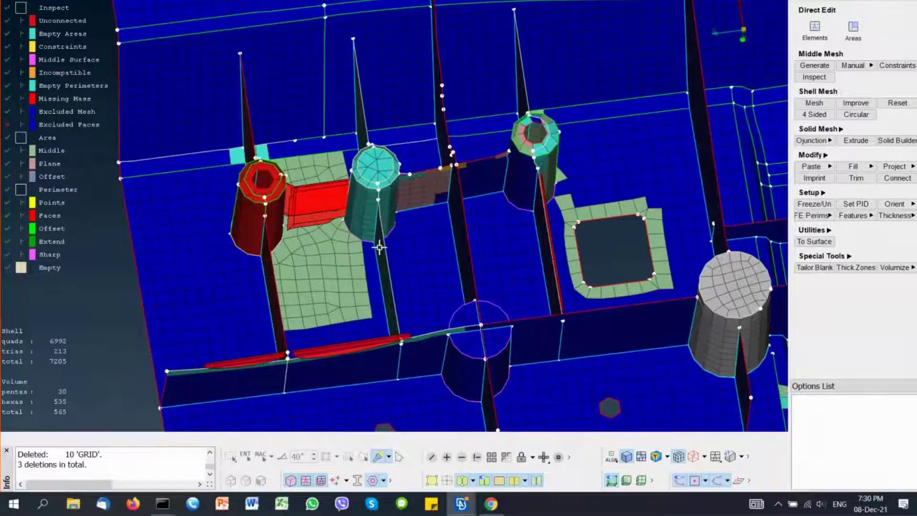
left_click_drag(380, 248, 445, 81, "ctrl")
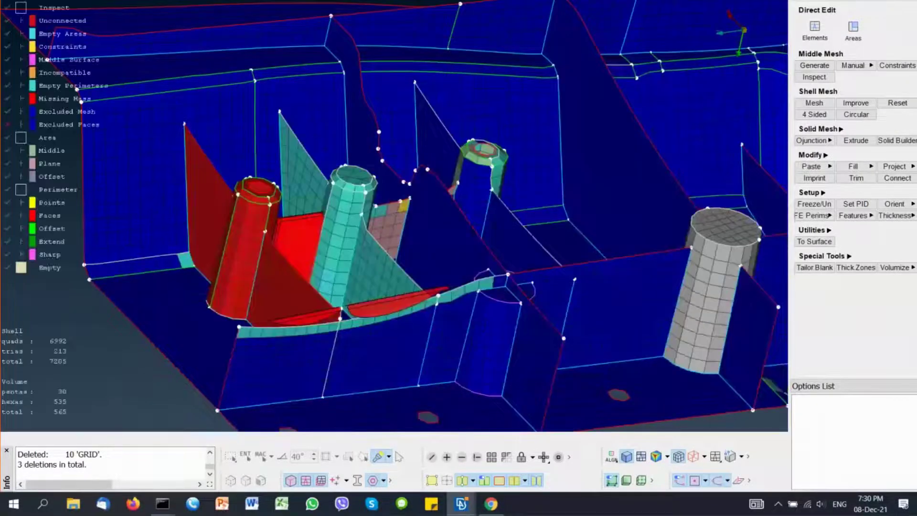
key("Delete")
left_click(367, 267)
left_click(304, 174)
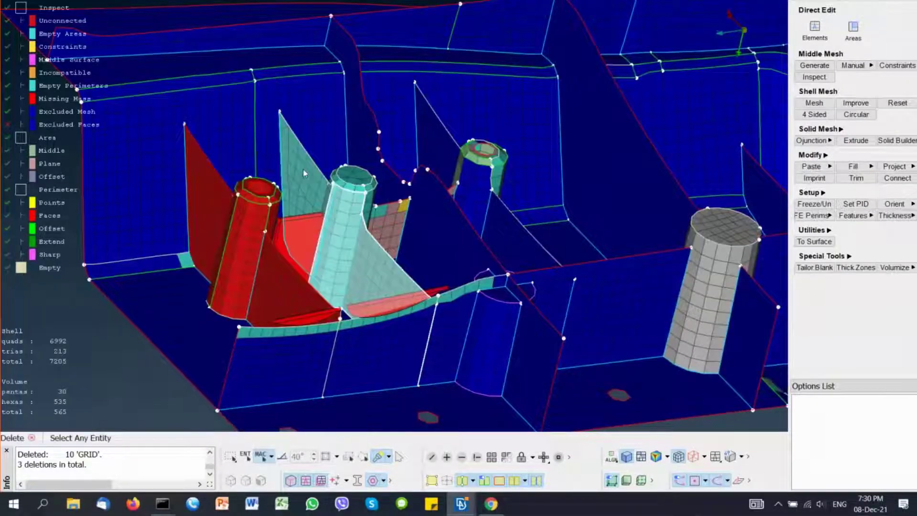
scroll(323, 196, "up", 5)
left_click_drag(324, 197, 528, 139, "ctrl")
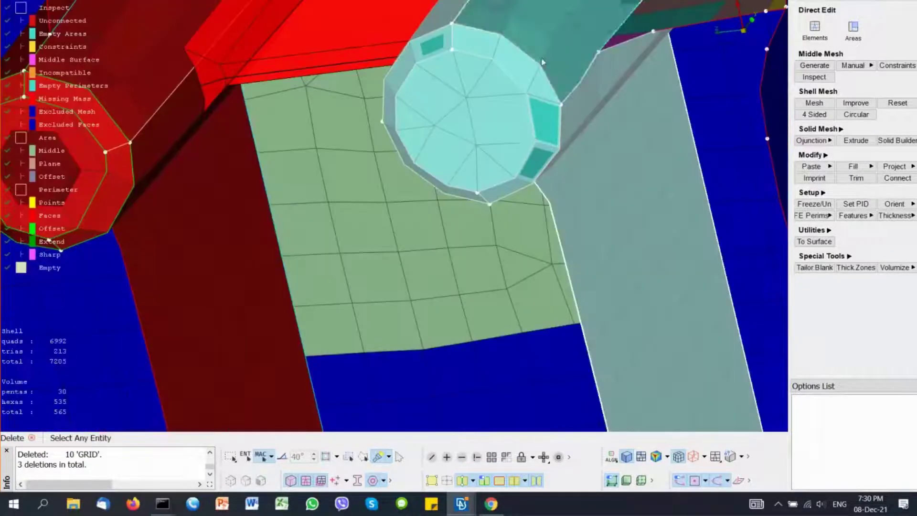
middle_click(529, 139)
left_click(271, 365)
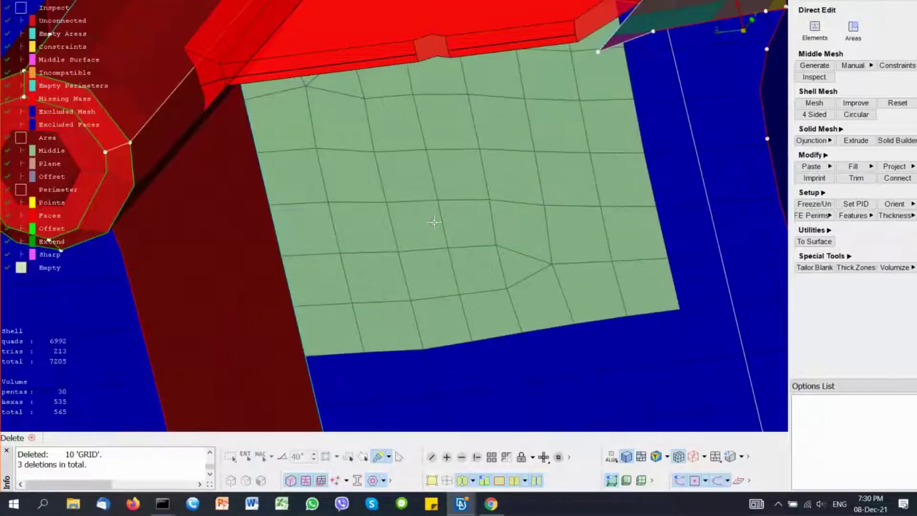
scroll(435, 221, "down", 5)
left_click_drag(454, 220, 469, 161, "ctrl")
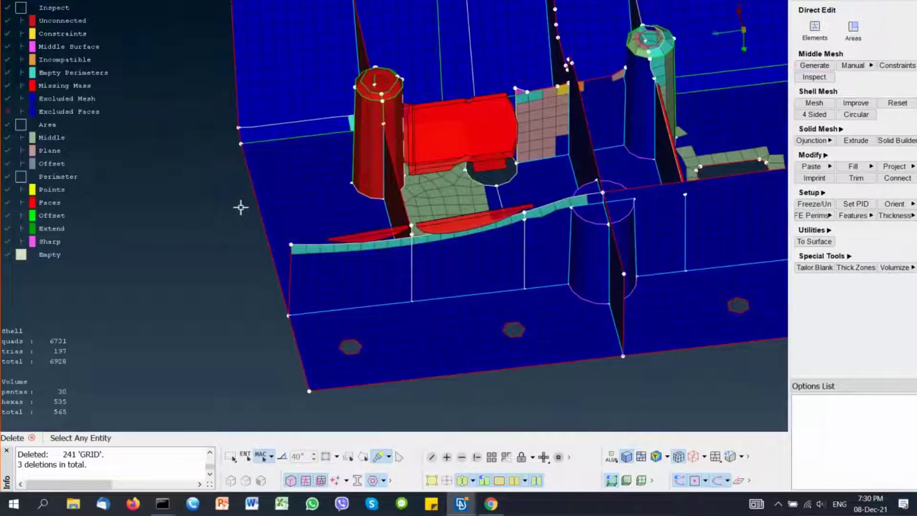
Step: Turn off the Inspect display and manually fill the round floor hole with the Draft method
left_click(8, 9)
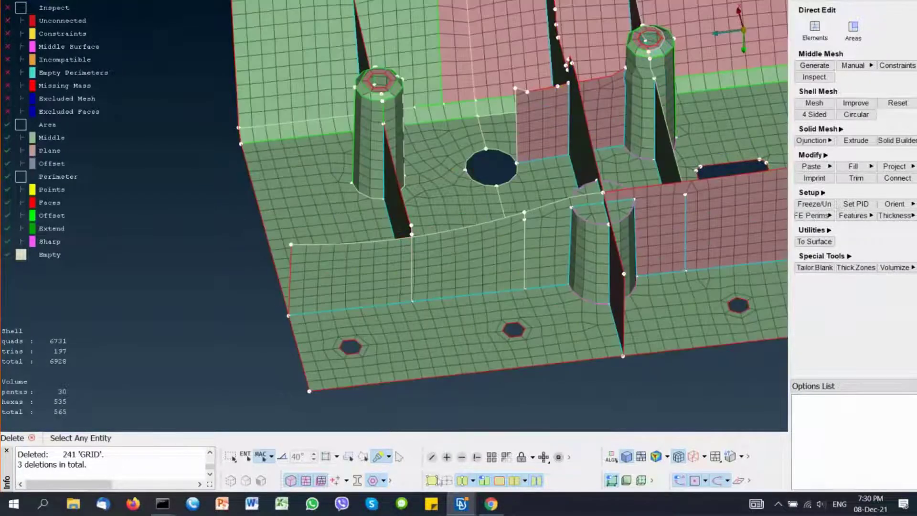
left_click(860, 168)
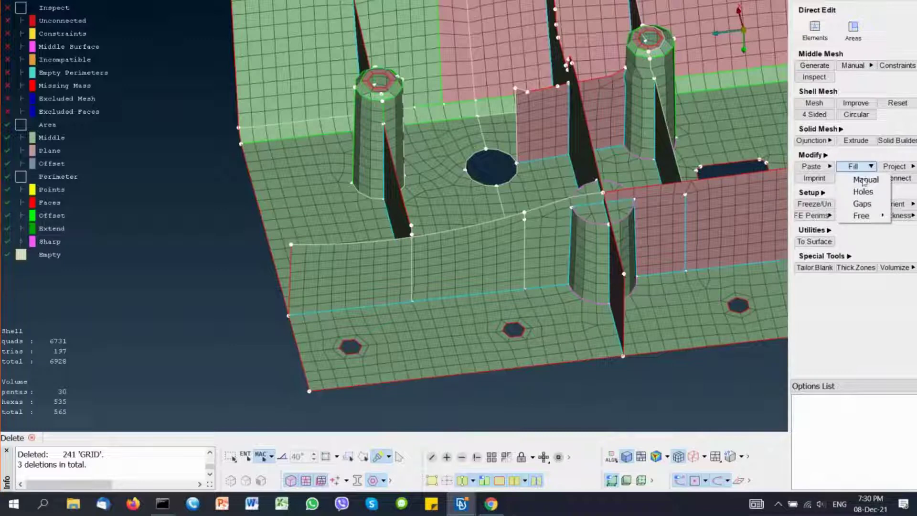
left_click(865, 180)
left_click(492, 188)
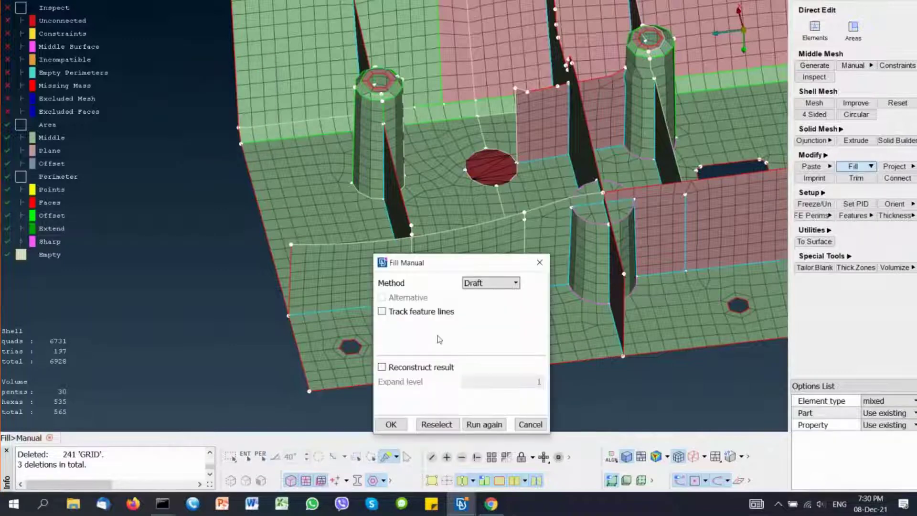
left_click(392, 425)
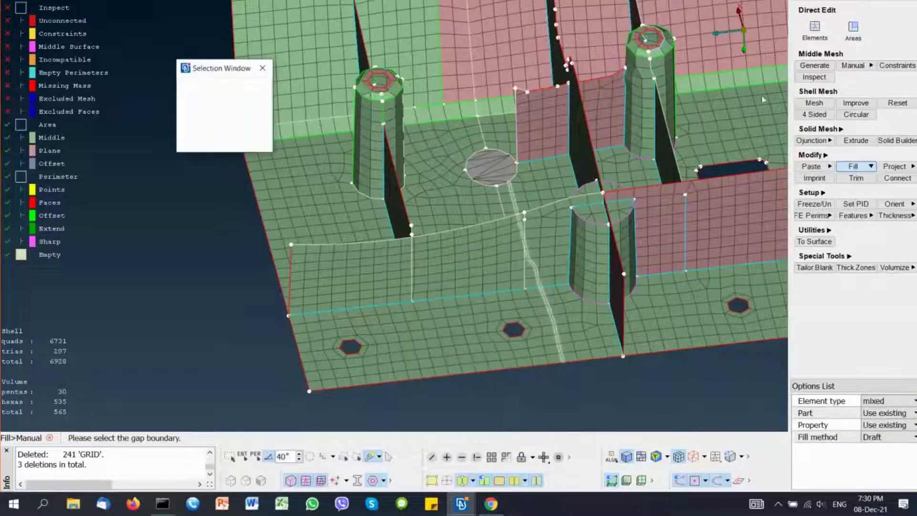
Step: Join the filled round patch and the leftover perimeter lines around it into the surrounding floor and wall areas
left_click(853, 30)
left_click(499, 200)
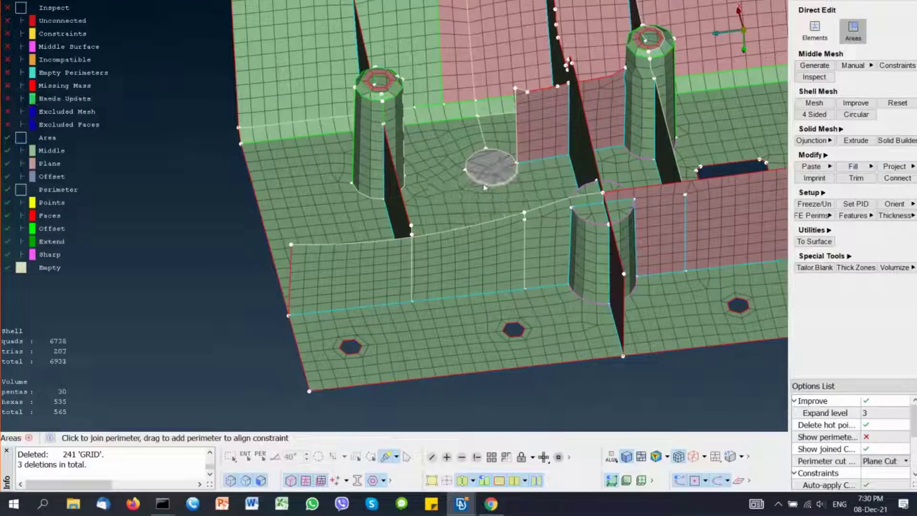
left_click(484, 188)
left_click(483, 132)
left_click(477, 108)
left_click(476, 93)
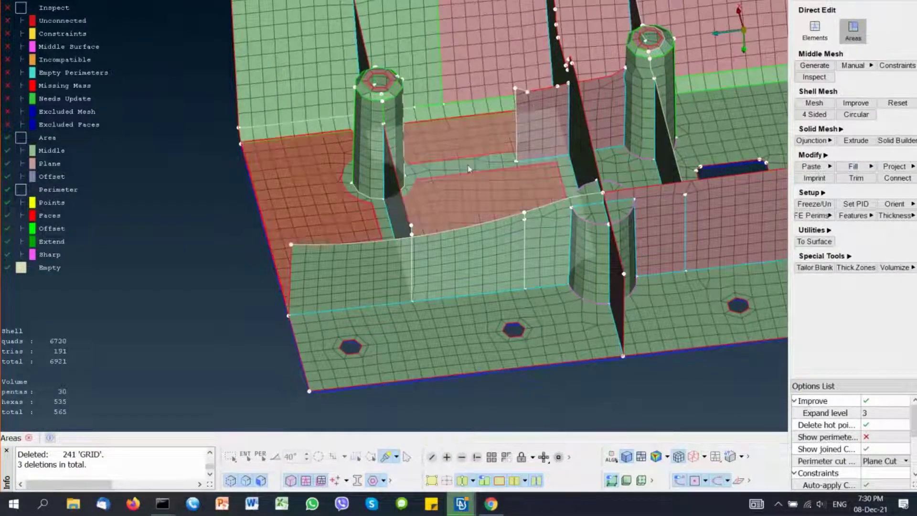
Step: Cut the floor area with a perimeter from the short plane rib's lower corner to the base of the remaining boss
scroll(469, 168, "up", 5)
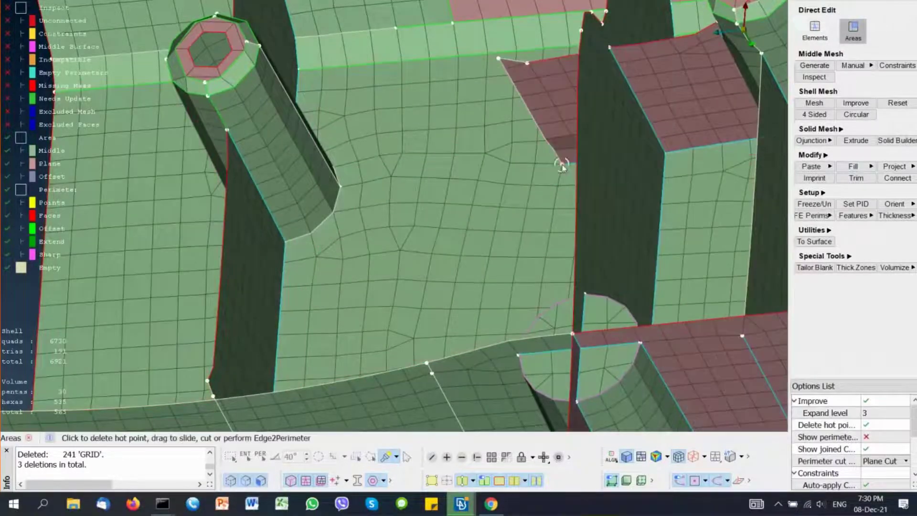
left_click_drag(563, 165, 350, 189)
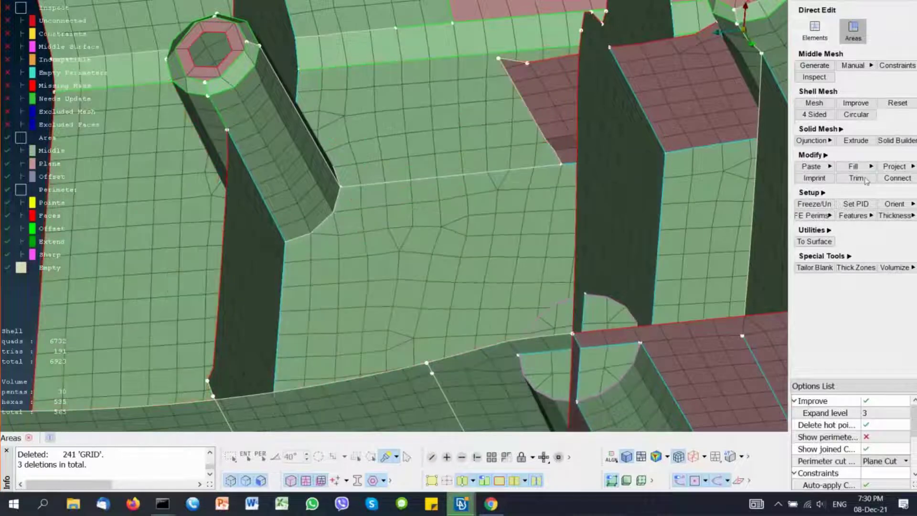
Step: Manually fill the gap between the remaining boss and the short plane rib with the Draft method, down to the new floor perimeter
left_click(863, 171)
left_click(866, 182)
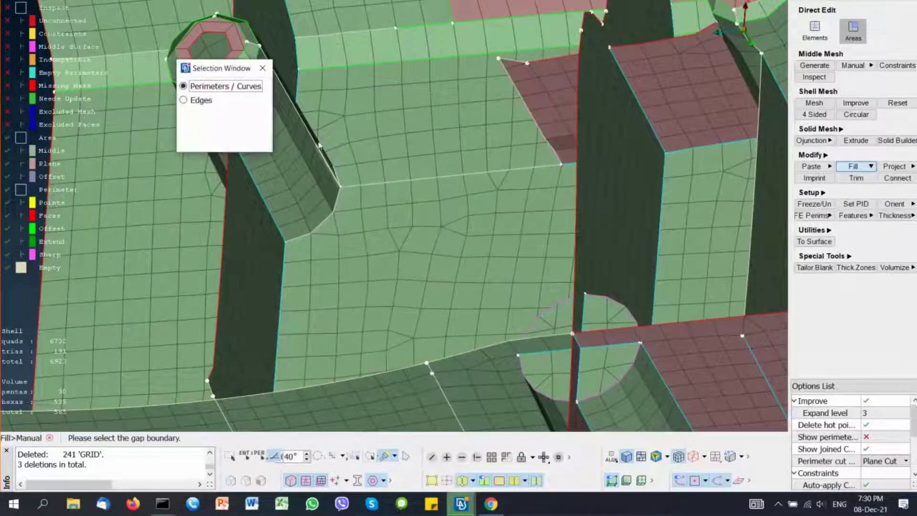
left_click_drag(319, 144, 363, 162, "ctrl")
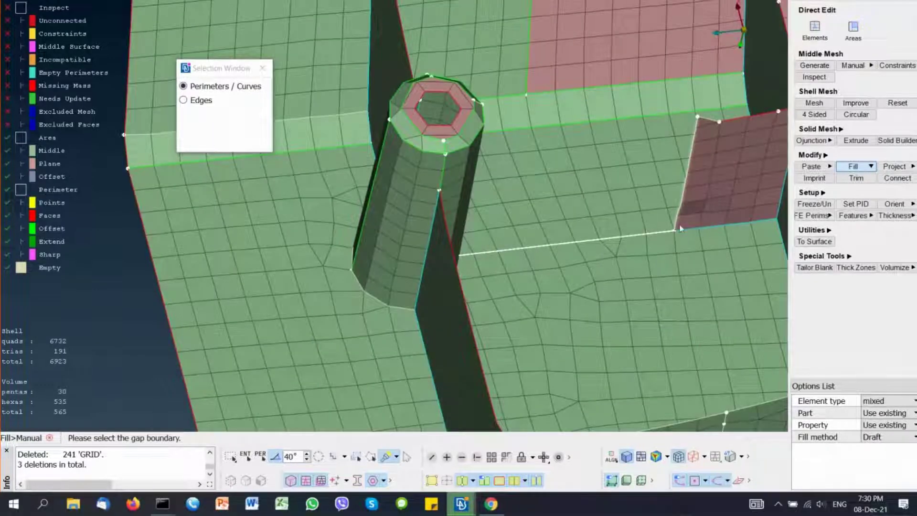
middle_click(636, 308)
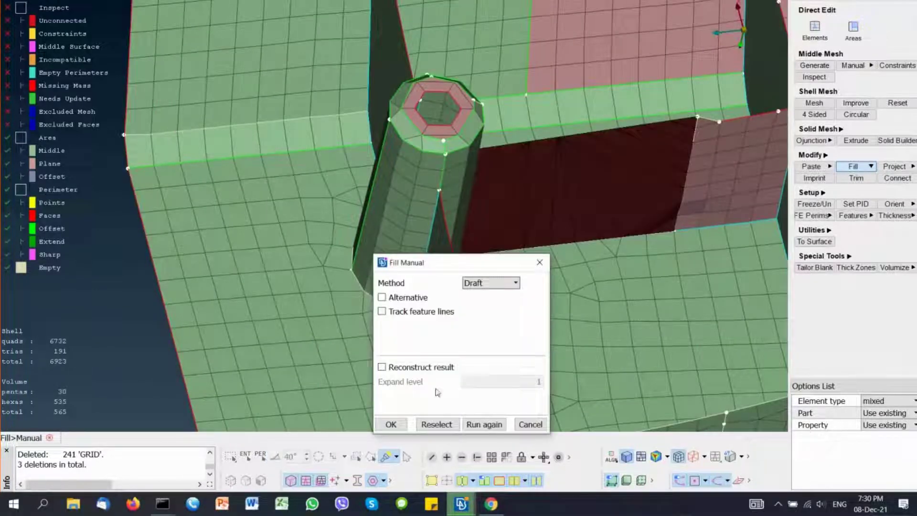
left_click(390, 424)
middle_click(588, 307)
left_click(854, 31)
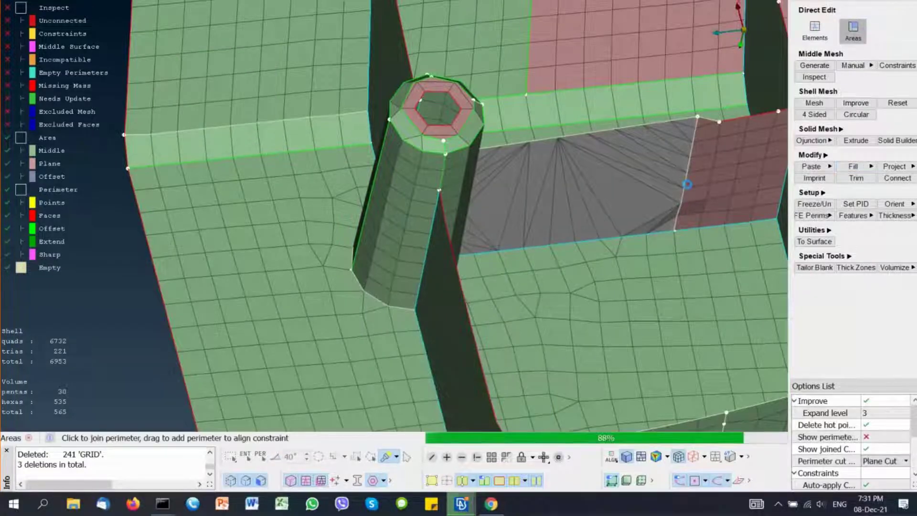
Step: Join the perimeter between the filled gap and the short plane rib into one rib area, and tidy its upper corner
left_click(684, 179)
scroll(739, 123, "up", 3)
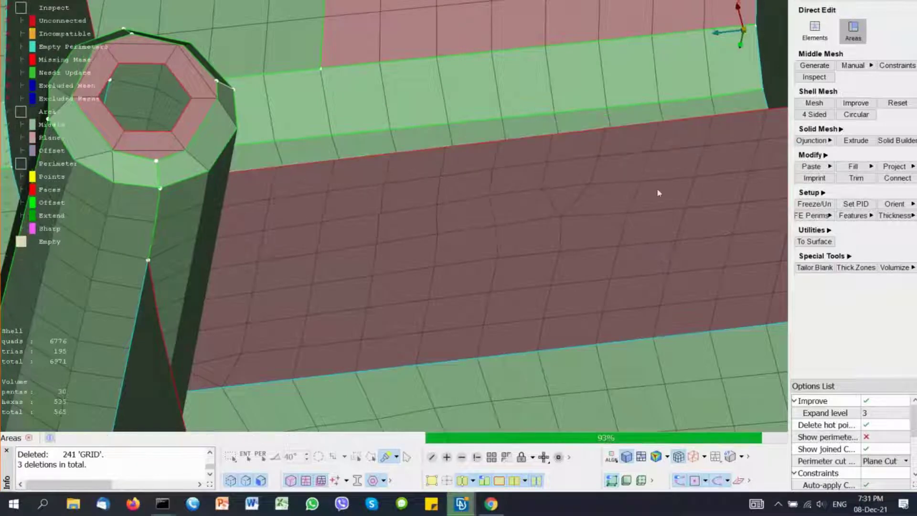
scroll(647, 199, "down", 3)
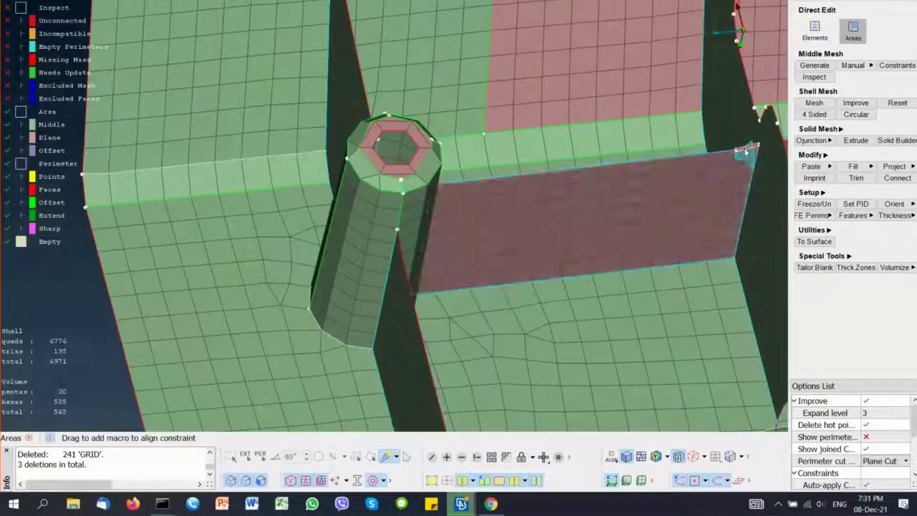
scroll(744, 148, "up", 3)
left_click_drag(745, 152, 695, 159)
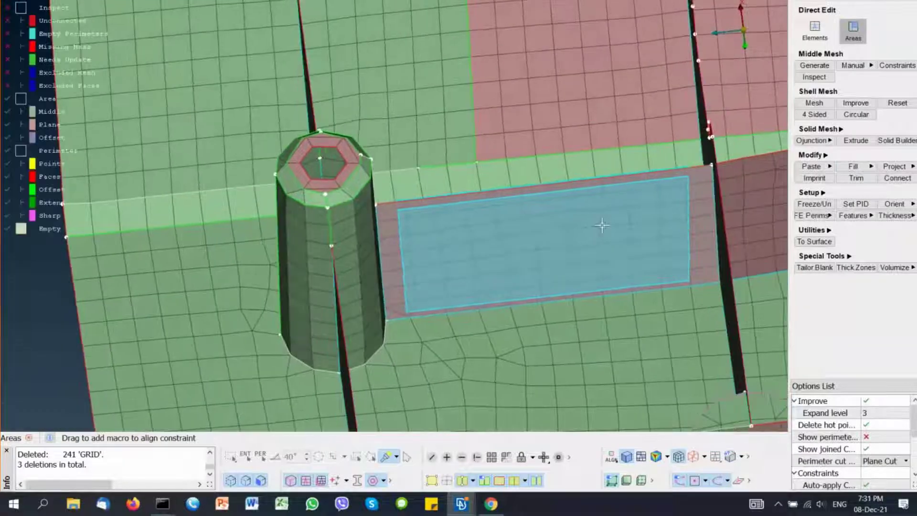
Step: Remesh the joined plane rib between the boss and the crossing rib with a 4 Sided Mesh
right_click(602, 225)
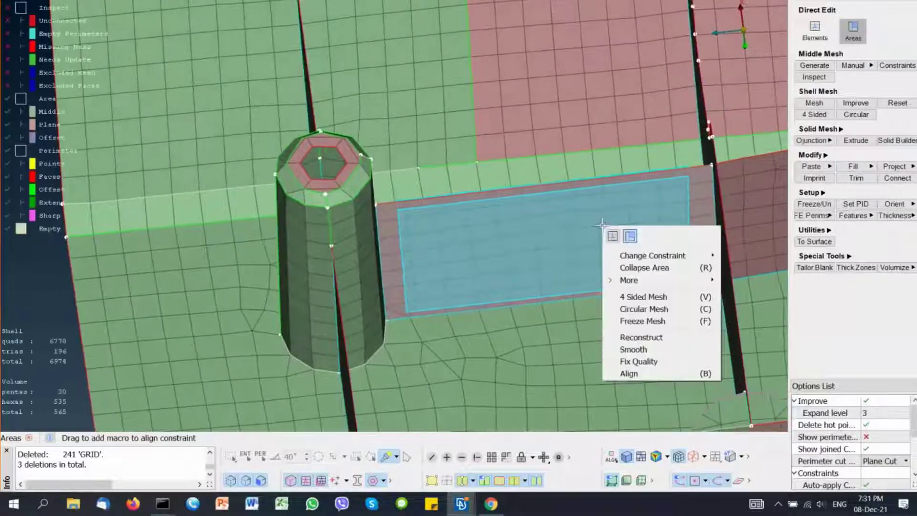
left_click(643, 297)
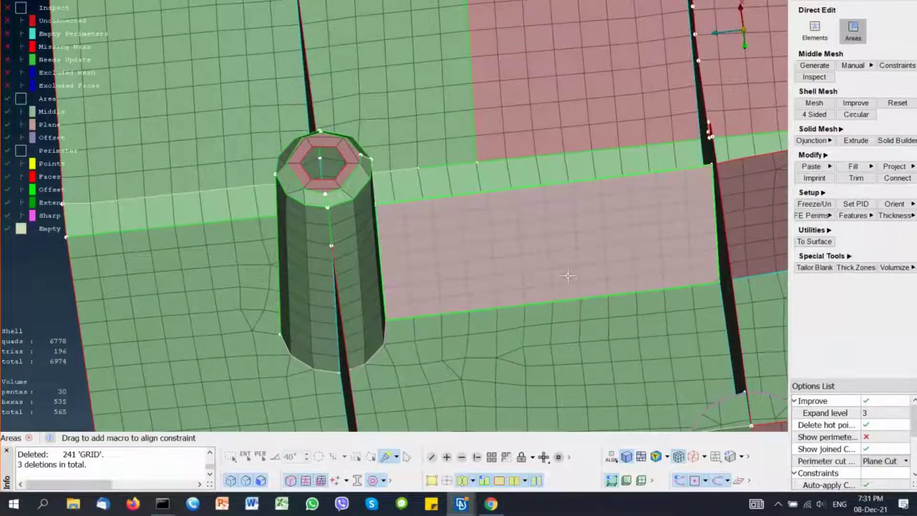
middle_click(569, 281)
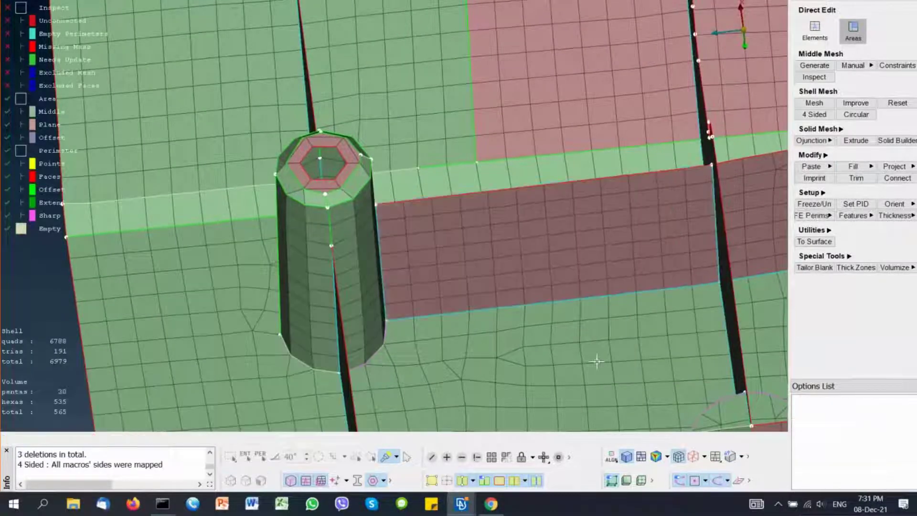
middle_click_drag(598, 347, 553, 321, "ctrl")
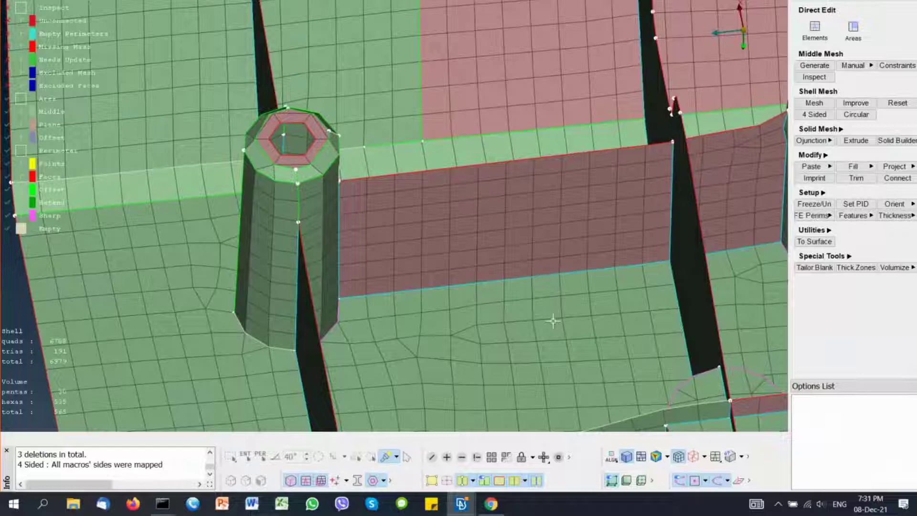
scroll(552, 321, "down", 3)
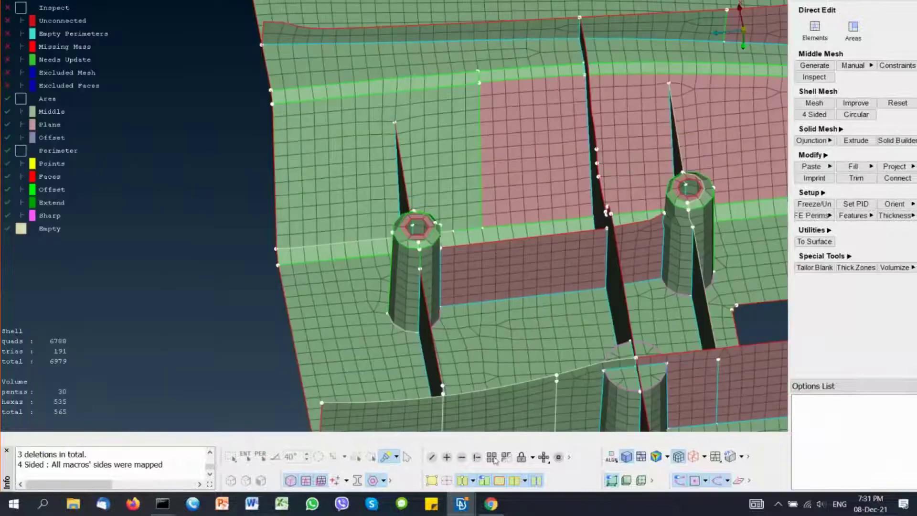
Step: Switch the display from the edited middle mesh to the casting's original geometry and show its whole ribbed region
left_click(431, 480)
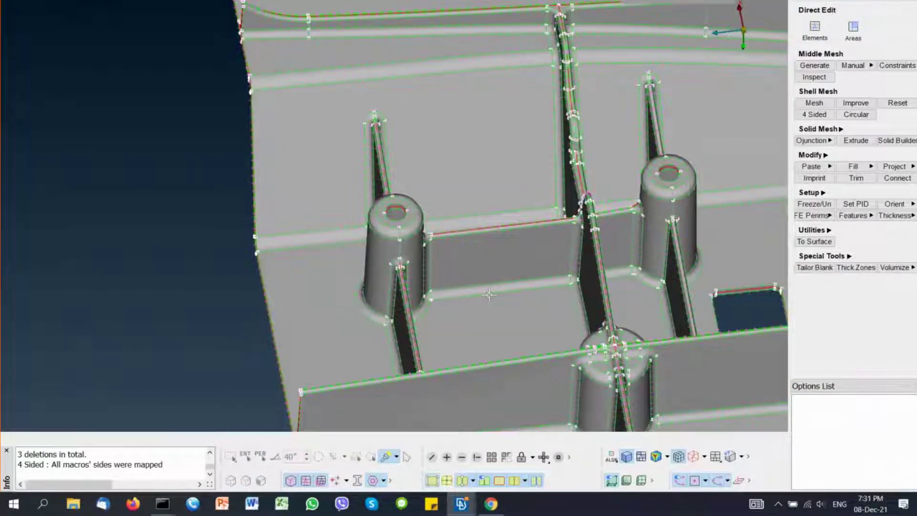
scroll(489, 295, "down", 5)
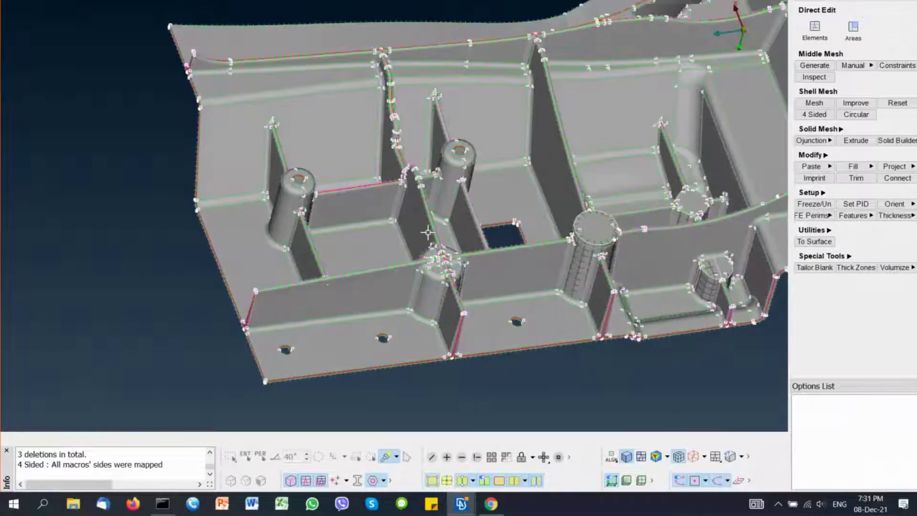
scroll(428, 233, "down", 1)
left_click_drag(444, 217, 423, 248, "ctrl")
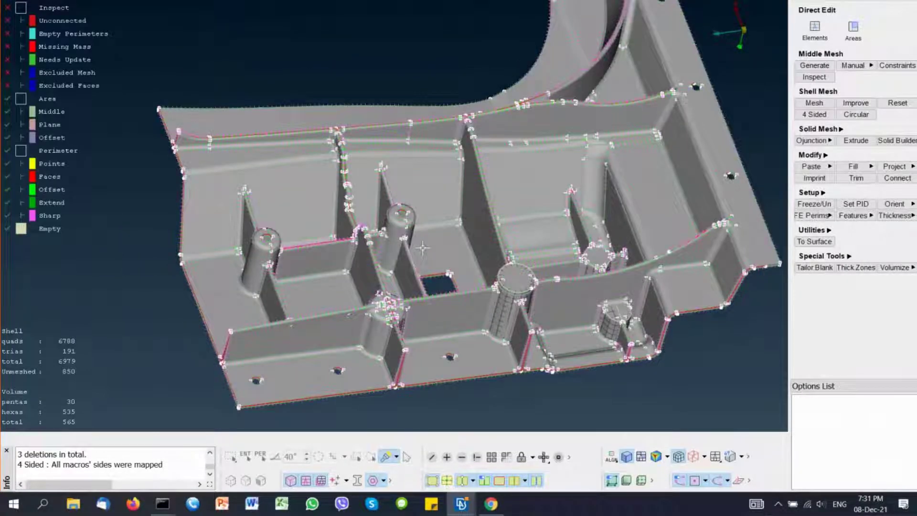